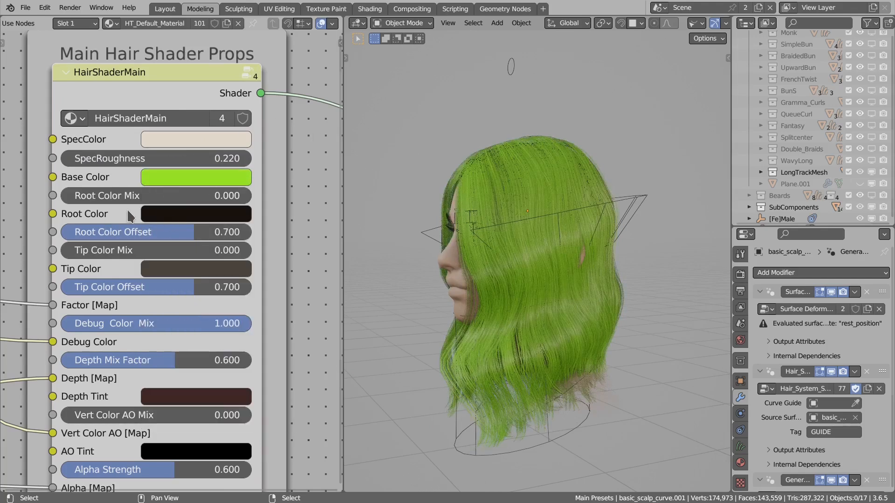
- Change the hair shader's Root Color to bright cyan, hue 0.542, saturation 0.984 and value 0.807
{"action": "left_click", "coordinate": [167, 222]}
{"action": "left_click", "coordinate": [221, 240]}
{"action": "left_click", "coordinate": [286, 243]}
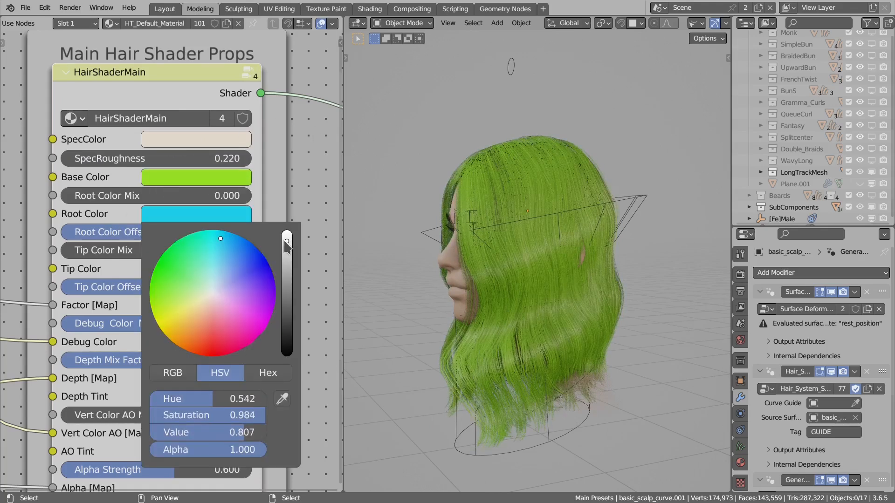
- Raise the Root Color Mix to about 0.996 and reduce the Root Color Offset to about 0.299
{"action": "left_click_drag", "start_coordinate": [97, 199], "coordinate": [119, 199]}
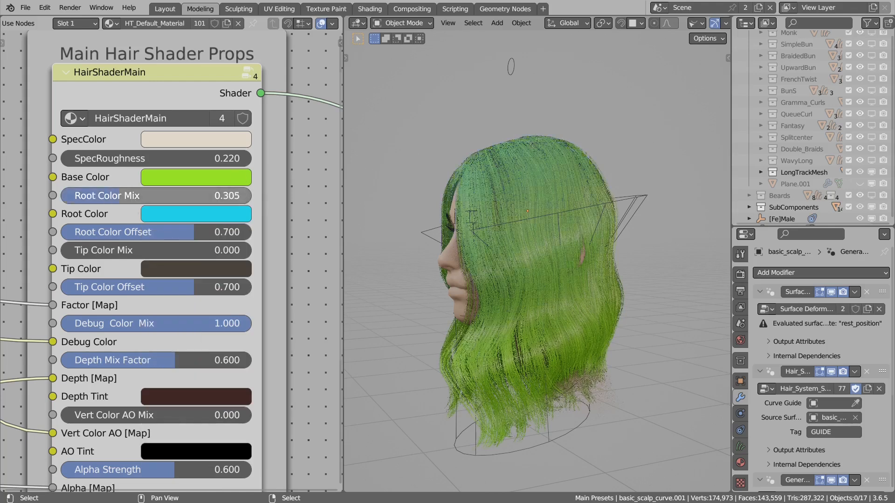
{"action": "left_click_drag", "start_coordinate": [220, 198], "coordinate": [243, 198]}
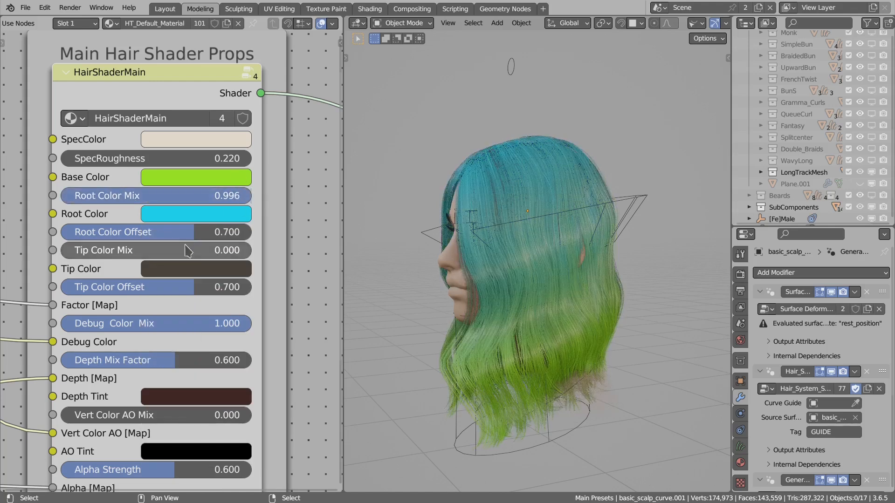
{"action": "left_click_drag", "start_coordinate": [184, 235], "coordinate": [117, 232]}
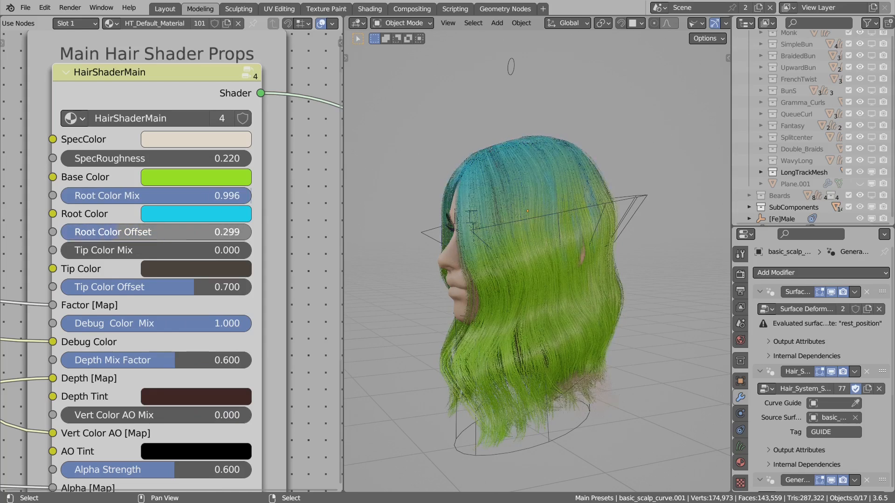
- Color the hair tips magenta (hue 0.847, saturation 0.987, value 0.775) with Tip Color Mix 1.000 and Tip Color Offset 0.587
{"action": "left_click", "coordinate": [189, 275]}
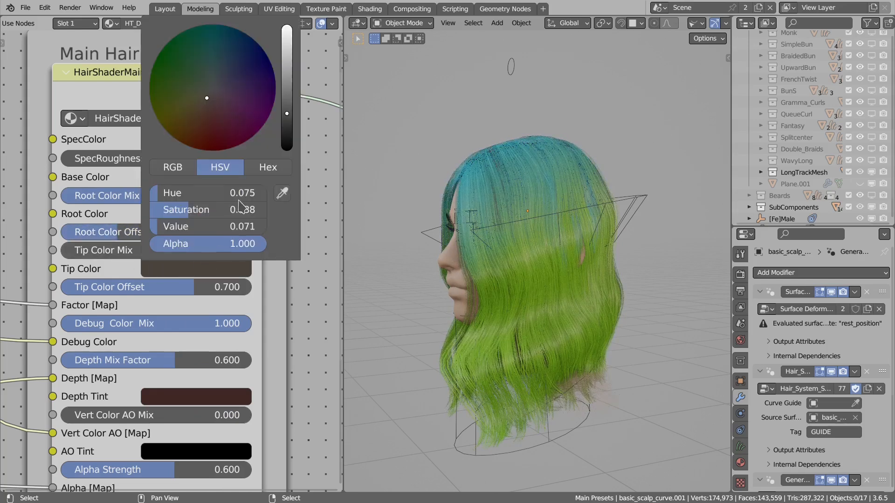
{"action": "left_click", "coordinate": [283, 48]}
{"action": "left_click_drag", "start_coordinate": [233, 123], "coordinate": [259, 117]}
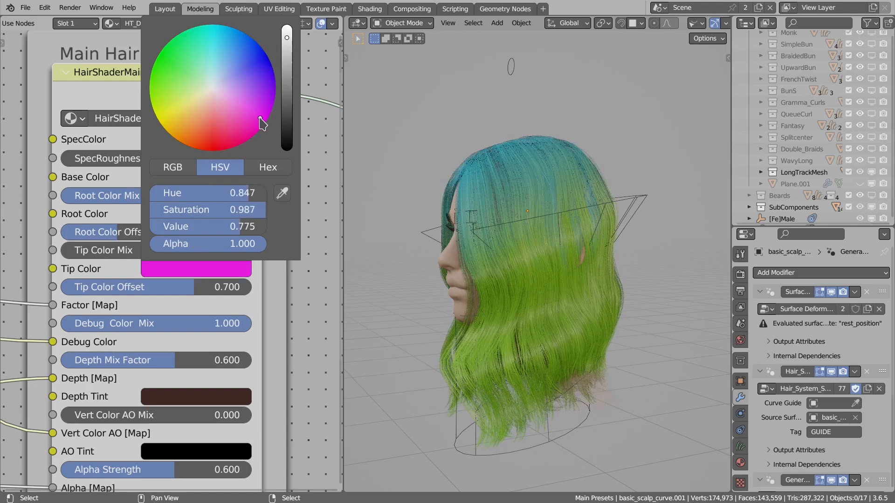
{"action": "left_click_drag", "start_coordinate": [124, 250], "coordinate": [249, 250]}
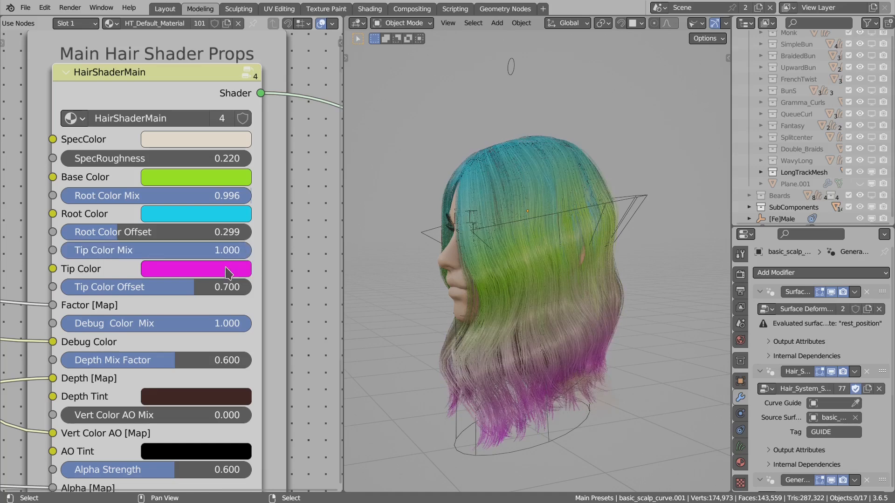
{"action": "left_click_drag", "start_coordinate": [236, 287], "coordinate": [172, 287]}
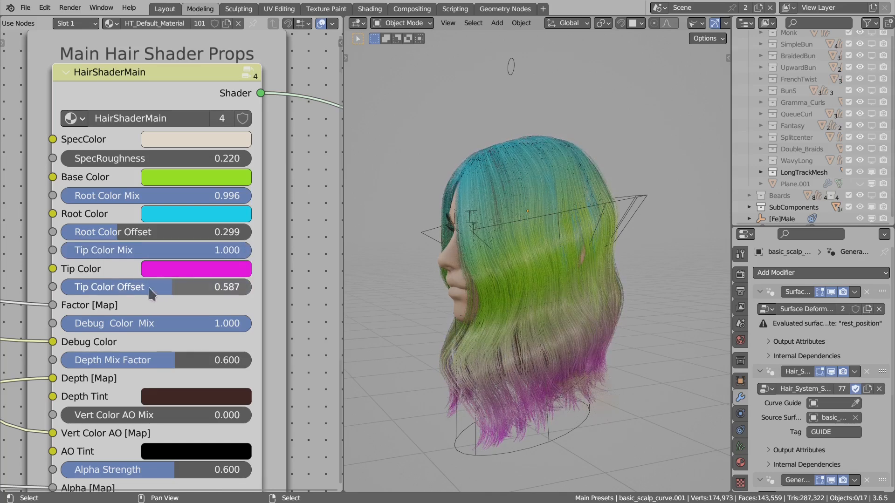
- Add a reroute point on the link entering the Debug Color input and place it just outside the shader node
{"action": "middle_click_drag", "start_coordinate": [139, 294], "coordinate": [148, 255]}
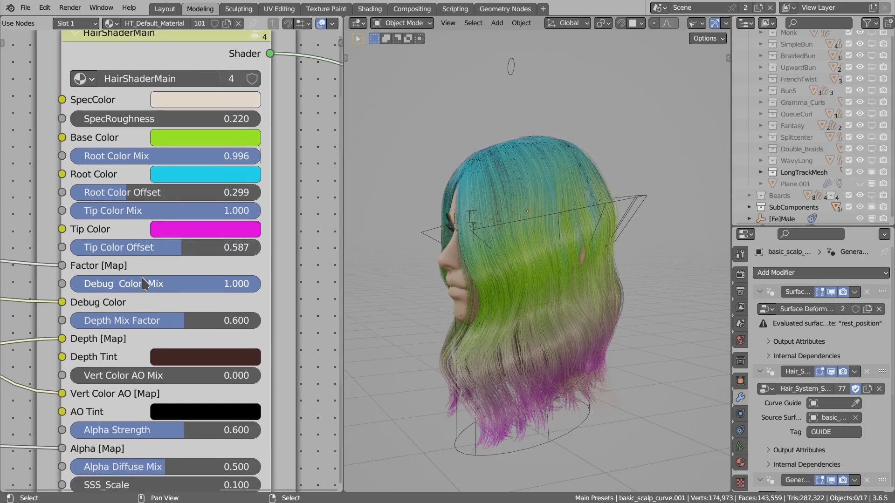
{"action": "scroll", "coordinate": [167, 284], "scroll_direction": "down", "scroll_amount": 3}
{"action": "middle_click_drag", "start_coordinate": [58, 293], "coordinate": [147, 287]}
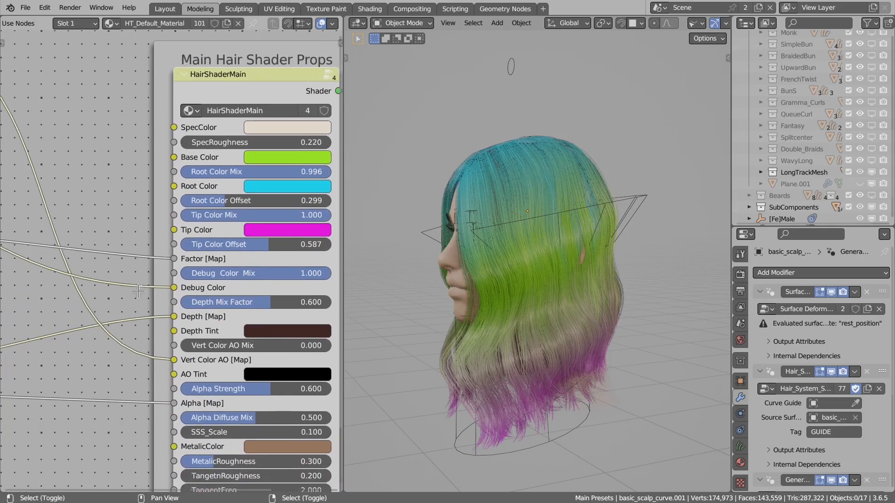
{"action": "right_click_drag", "start_coordinate": [139, 290], "coordinate": [143, 282], "text": "shift"}
{"action": "scroll", "coordinate": [156, 287], "scroll_direction": "up", "scroll_amount": 2}
{"action": "middle_click_drag", "start_coordinate": [157, 287], "coordinate": [154, 292]}
{"action": "key", "text": "g"}
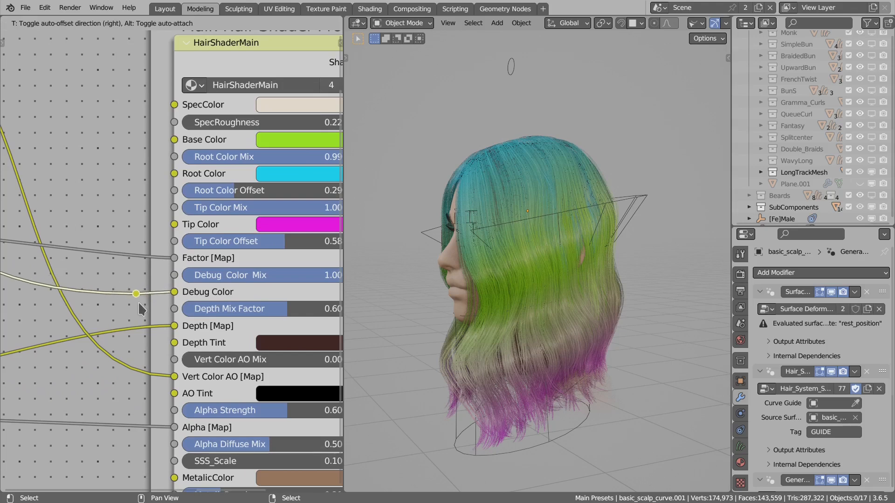
{"action": "left_click", "coordinate": [140, 299]}
- Examine the generated attribute nodes, such as UV Debug Colors, Sampled Color and Hair System Color, that can feed the hair shader
{"action": "scroll", "coordinate": [110, 268], "scroll_direction": "down", "scroll_amount": 3}
{"action": "middle_click_drag", "start_coordinate": [5, 198], "coordinate": [239, 290]}
{"action": "middle_click_drag", "start_coordinate": [89, 201], "coordinate": [210, 240]}
{"action": "scroll", "coordinate": [198, 234], "scroll_direction": "up", "scroll_amount": 2}
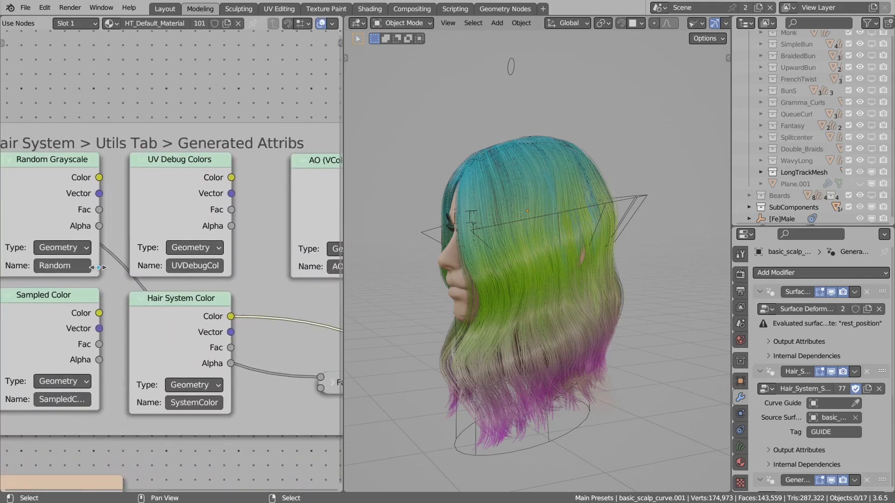
{"action": "middle_click_drag", "start_coordinate": [85, 263], "coordinate": [150, 247]}
{"action": "middle_click_drag", "start_coordinate": [132, 368], "coordinate": [209, 334]}
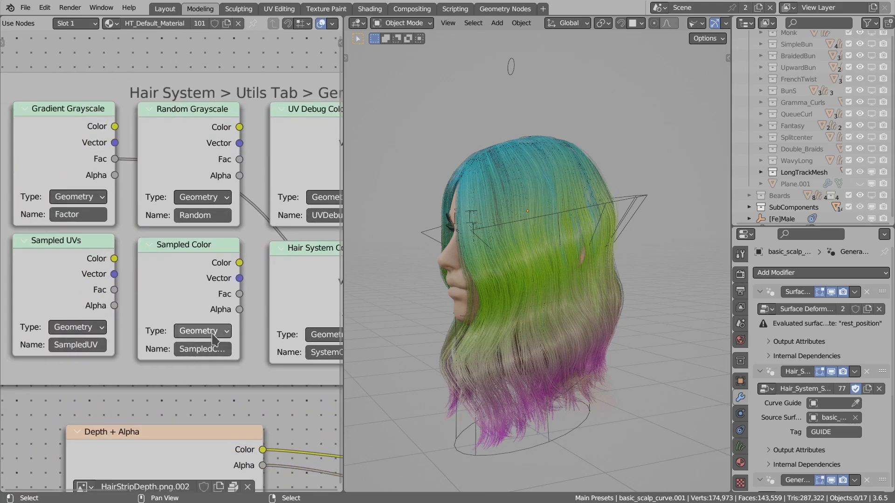
{"action": "scroll", "coordinate": [216, 338], "scroll_direction": "down", "scroll_amount": 2}
{"action": "middle_click_drag", "start_coordinate": [266, 333], "coordinate": [176, 315]}
{"action": "middle_click_drag", "start_coordinate": [340, 309], "coordinate": [91, 277]}
{"action": "scroll", "coordinate": [242, 303], "scroll_direction": "up", "scroll_amount": 2}
{"action": "middle_click_drag", "start_coordinate": [267, 313], "coordinate": [211, 293]}
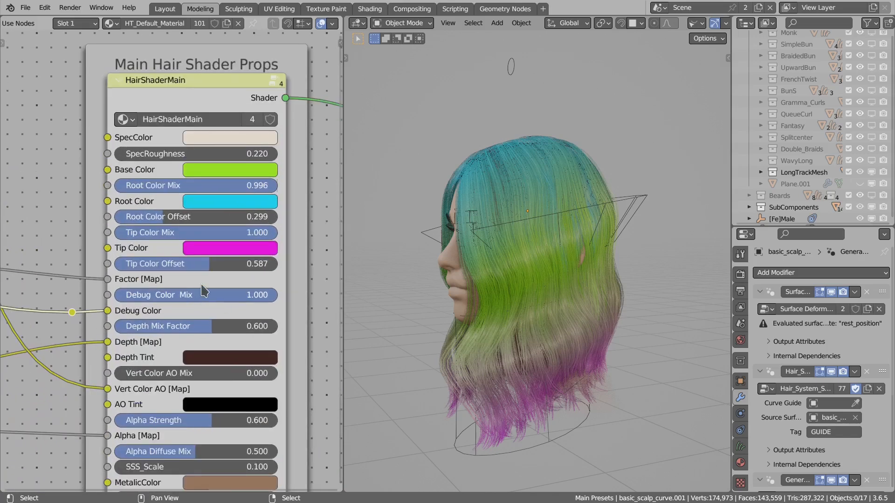
- Disconnect the link from the HairShaderMain node's Debug Color input
{"action": "scroll", "coordinate": [196, 294], "scroll_direction": "up", "scroll_amount": 1}
{"action": "left_click_drag", "start_coordinate": [96, 319], "coordinate": [79, 331]}
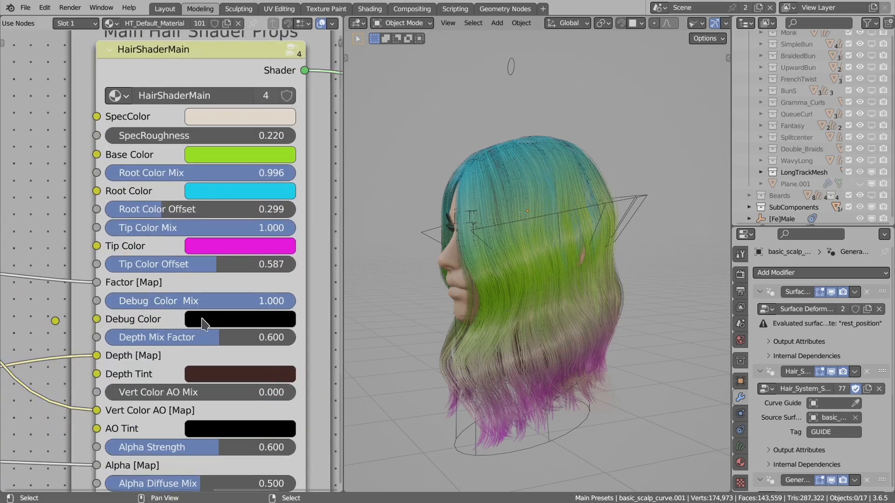
- Change the Debug Color to bright orange and reduce the Debug Color Mix to 0.000
{"action": "left_click", "coordinate": [232, 326]}
{"action": "left_click", "coordinate": [332, 97]}
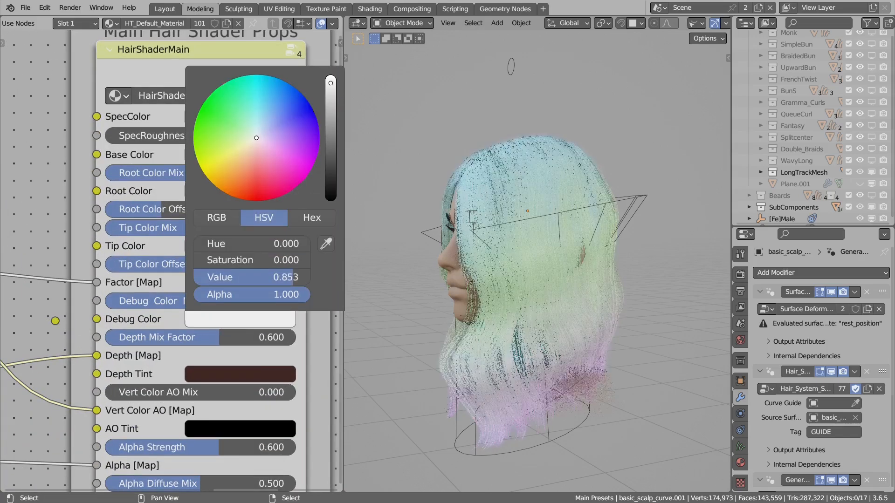
{"action": "left_click_drag", "start_coordinate": [247, 172], "coordinate": [233, 200]}
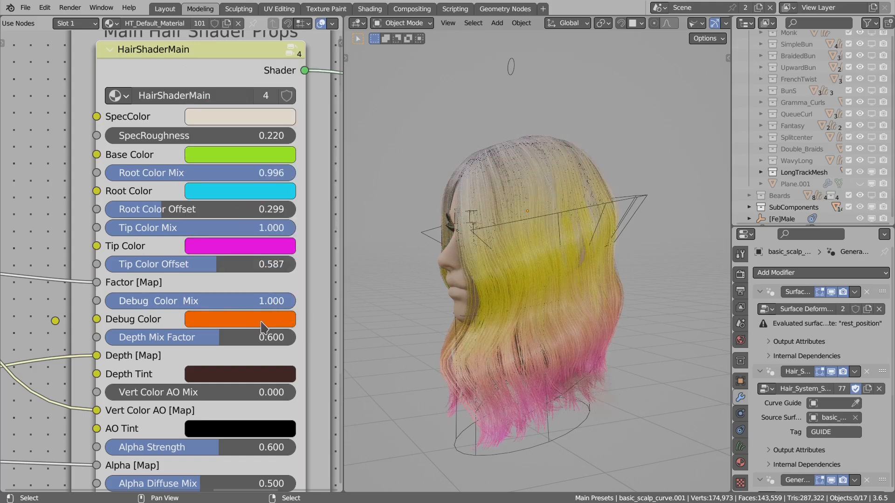
{"action": "left_click_drag", "start_coordinate": [284, 305], "coordinate": [108, 302]}
- Give Base Color the same cream as SpecColor, and lower Root Color Mix to about 0.067 and Tip Color Mix to 0.000
{"action": "middle_click_drag", "start_coordinate": [167, 331], "coordinate": [149, 270]}
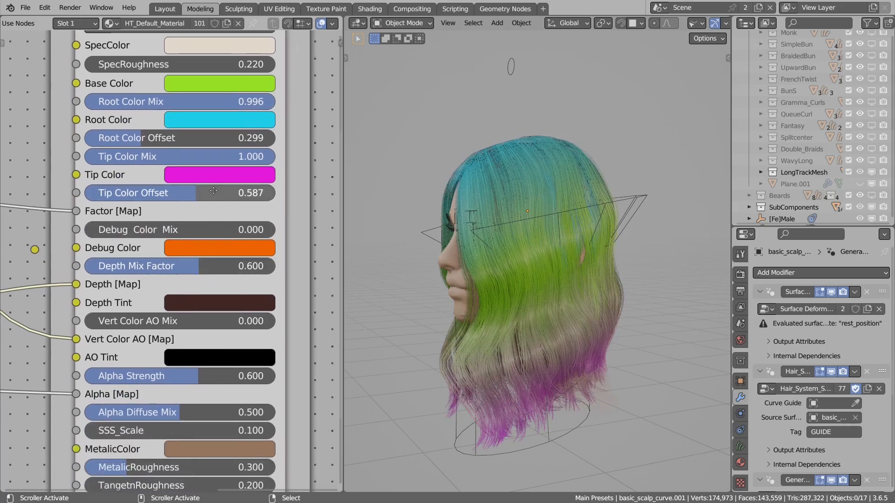
{"action": "middle_click_drag", "start_coordinate": [201, 63], "coordinate": [198, 130]}
{"action": "key", "text": "ctrl+v"}
{"action": "left_click_drag", "start_coordinate": [209, 167], "coordinate": [93, 168]}
{"action": "left_click_drag", "start_coordinate": [214, 223], "coordinate": [80, 223]}
{"action": "scroll", "coordinate": [462, 249], "scroll_direction": "up", "scroll_amount": 2}
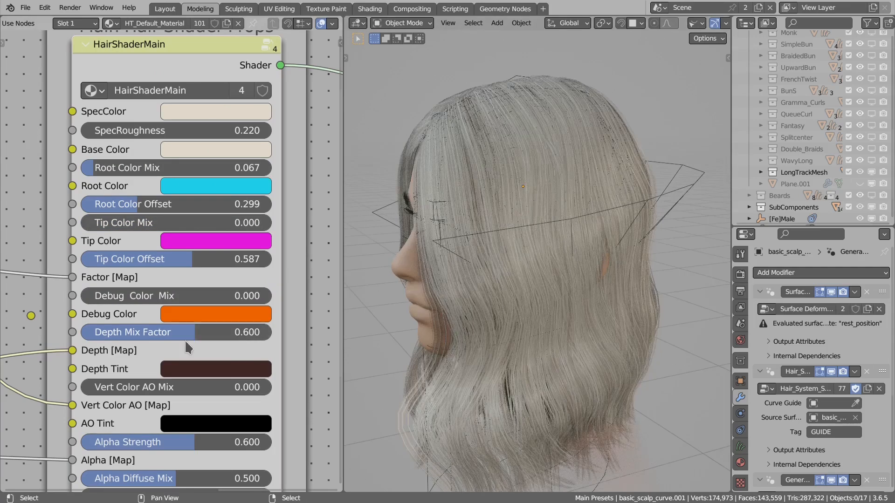
- Trace the Depth + Alpha texture's depth link through its reroute to the shader's Depth [Map] input
{"action": "scroll", "coordinate": [139, 347], "scroll_direction": "down", "scroll_amount": 4}
{"action": "middle_click_drag", "start_coordinate": [105, 338], "coordinate": [232, 319]}
{"action": "middle_click_drag", "start_coordinate": [65, 321], "coordinate": [138, 308]}
{"action": "scroll", "coordinate": [15, 315], "scroll_direction": "down", "scroll_amount": 3}
{"action": "left_click", "coordinate": [273, 313]}
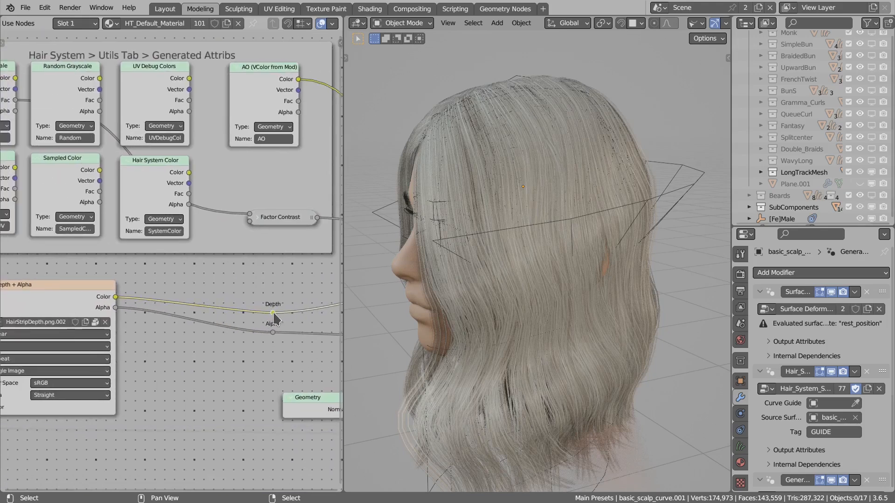
{"action": "middle_click_drag", "start_coordinate": [229, 303], "coordinate": [214, 305]}
{"action": "middle_click_drag", "start_coordinate": [270, 315], "coordinate": [193, 301]}
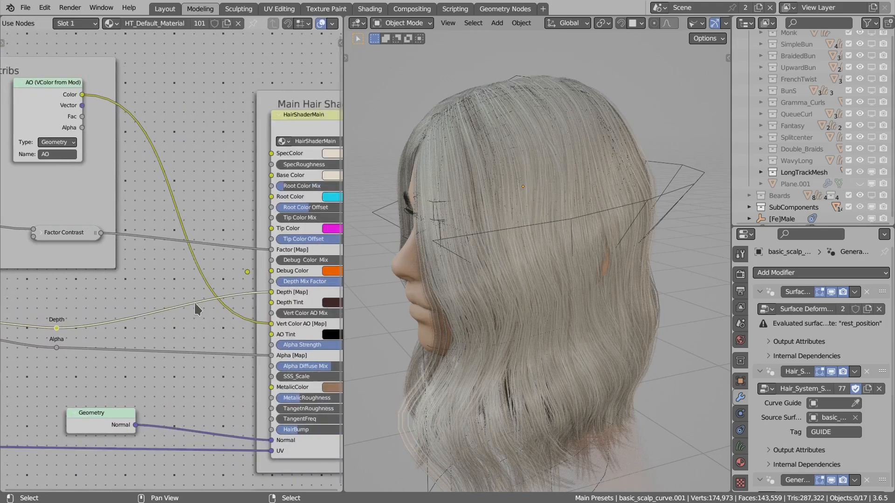
- Compare the hair with the Depth Mix Factor at 0.000 and at about 0.599
{"action": "scroll", "coordinate": [194, 301], "scroll_direction": "up", "scroll_amount": 5}
{"action": "left_click_drag", "start_coordinate": [246, 303], "coordinate": [151, 303]}
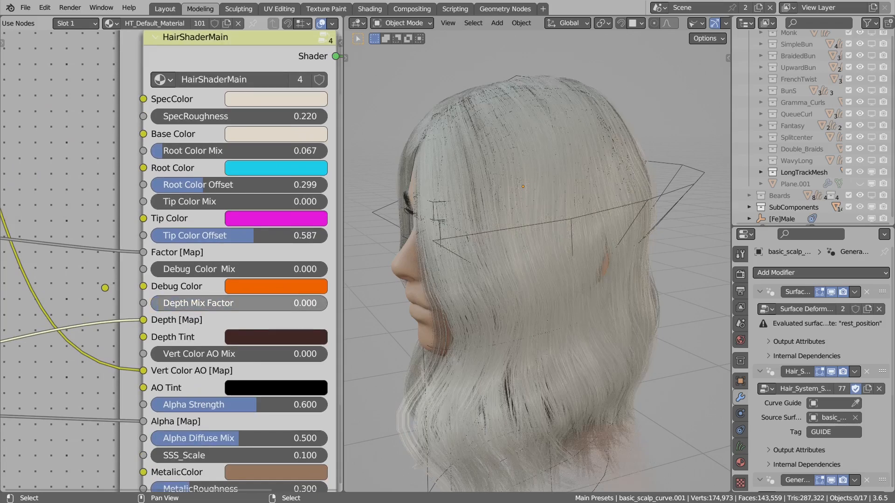
{"action": "scroll", "coordinate": [479, 256], "scroll_direction": "up", "scroll_amount": 1}
{"action": "left_click_drag", "start_coordinate": [215, 310], "coordinate": [321, 310]}
- Set the Depth Tint to a saturated purple with hue 0.851, and darken it to nearly black
{"action": "scroll", "coordinate": [230, 302], "scroll_direction": "down", "scroll_amount": 3, "text": "shift"}
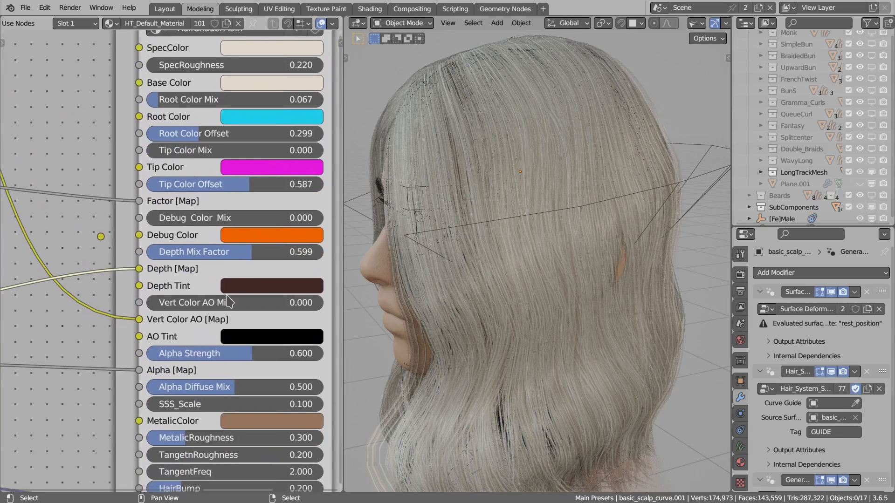
{"action": "left_click", "coordinate": [270, 287]}
{"action": "left_click_drag", "start_coordinate": [356, 147], "coordinate": [356, 112]}
{"action": "left_click", "coordinate": [259, 285]}
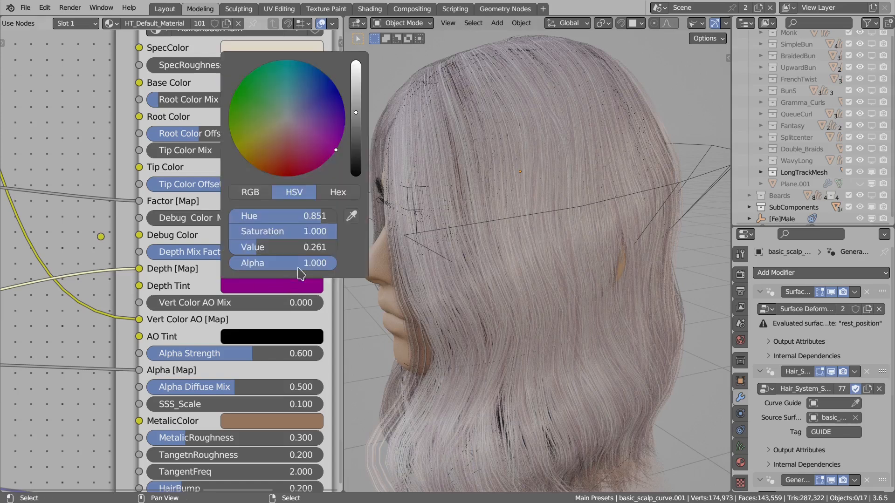
{"action": "left_click_drag", "start_coordinate": [361, 161], "coordinate": [358, 173]}
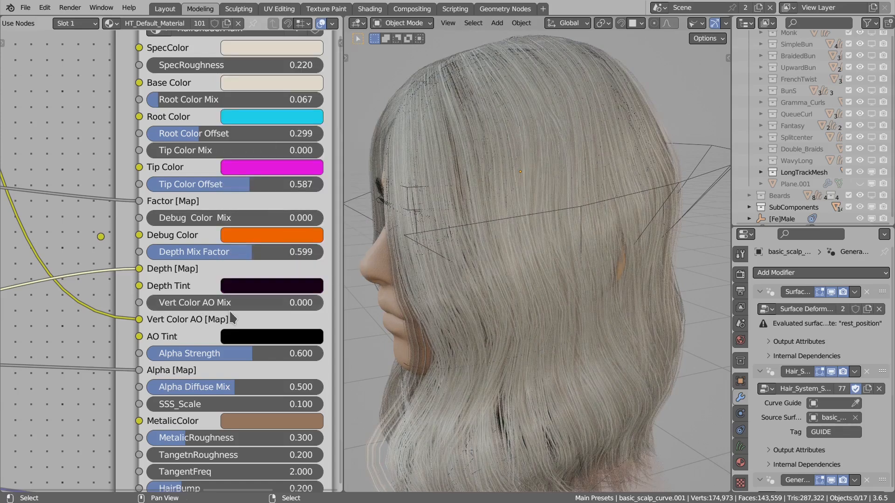
- Set Alpha Strength to about 0.611, and reduce Alpha Diffuse Mix to about 0.007 and Depth Mix Factor to 0.000
{"action": "middle_click_drag", "start_coordinate": [269, 325], "coordinate": [224, 259]}
{"action": "left_click_drag", "start_coordinate": [233, 292], "coordinate": [123, 319]}
{"action": "left_click_drag", "start_coordinate": [193, 182], "coordinate": [130, 182]}
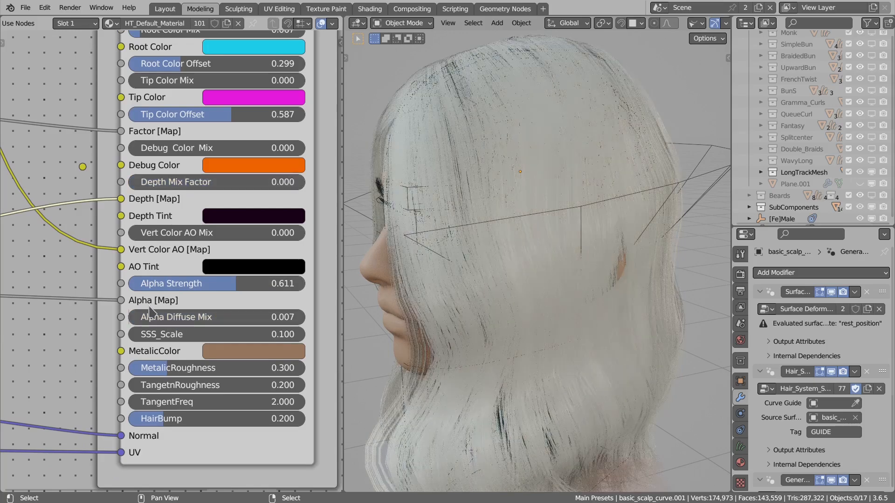
- Raise the Alpha Diffuse Mix to about 0.972 and inspect its effect on the hair strands up close
{"action": "scroll", "coordinate": [424, 258], "scroll_direction": "up", "scroll_amount": 3}
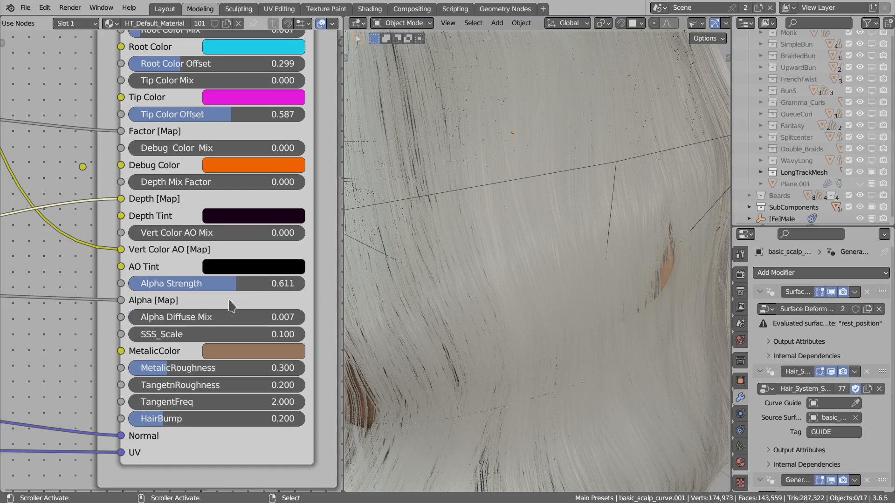
{"action": "scroll", "coordinate": [486, 265], "scroll_direction": "down", "scroll_amount": 1}
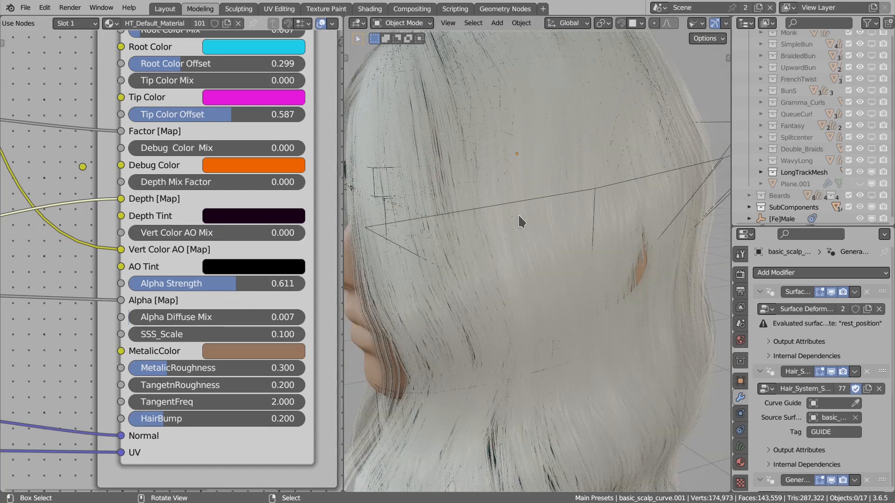
{"action": "left_click_drag", "start_coordinate": [200, 320], "coordinate": [382, 306]}
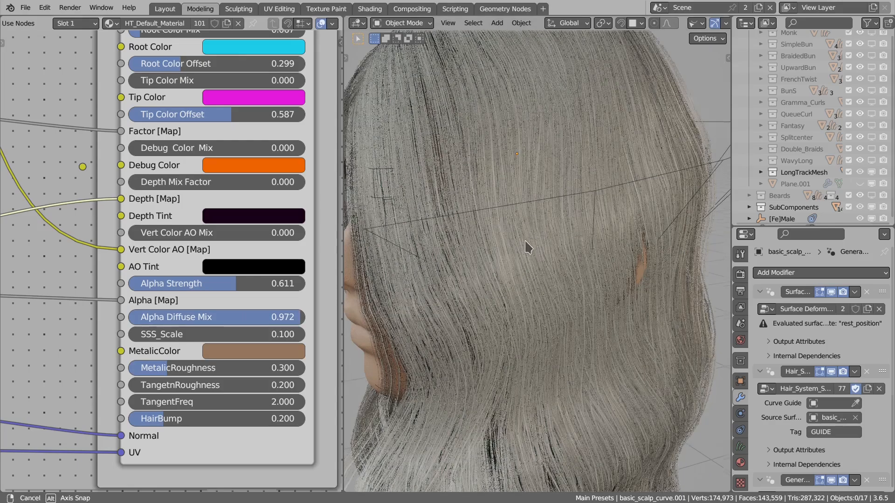
{"action": "scroll", "coordinate": [515, 244], "scroll_direction": "up", "scroll_amount": 3}
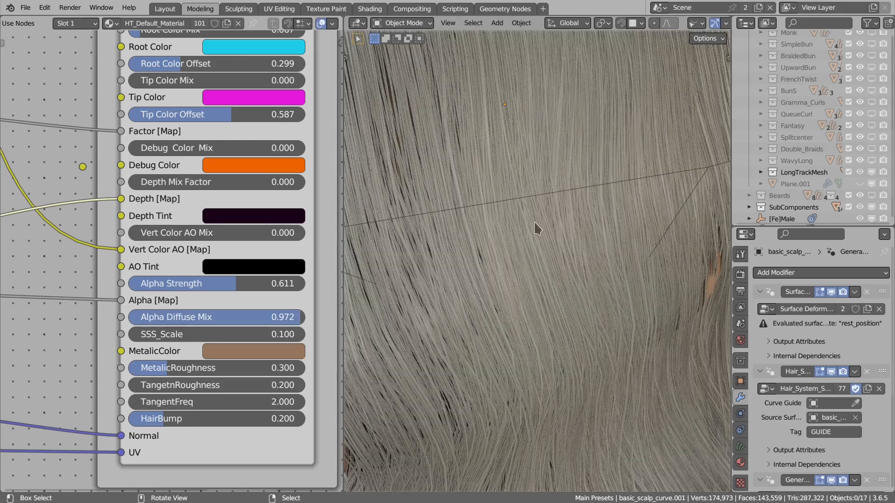
- Set the Alpha Diffuse Mix to about 0.525 and the SSS_Scale to 0.700
{"action": "left_click_drag", "start_coordinate": [288, 317], "coordinate": [232, 333]}
{"action": "scroll", "coordinate": [514, 258], "scroll_direction": "down", "scroll_amount": 5}
{"action": "middle_click_drag", "start_coordinate": [512, 257], "coordinate": [515, 259]}
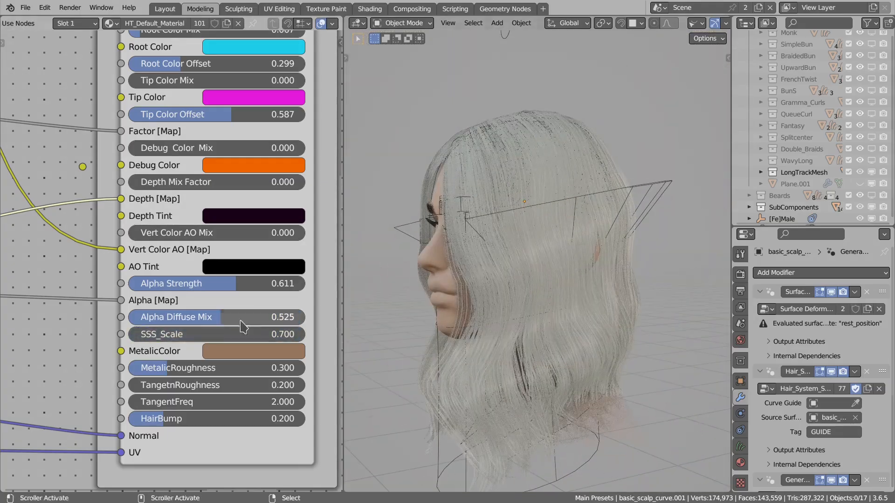
- Darken the hair's Base Color to nearly black
{"action": "scroll", "coordinate": [211, 358], "scroll_direction": "down", "scroll_amount": 2}
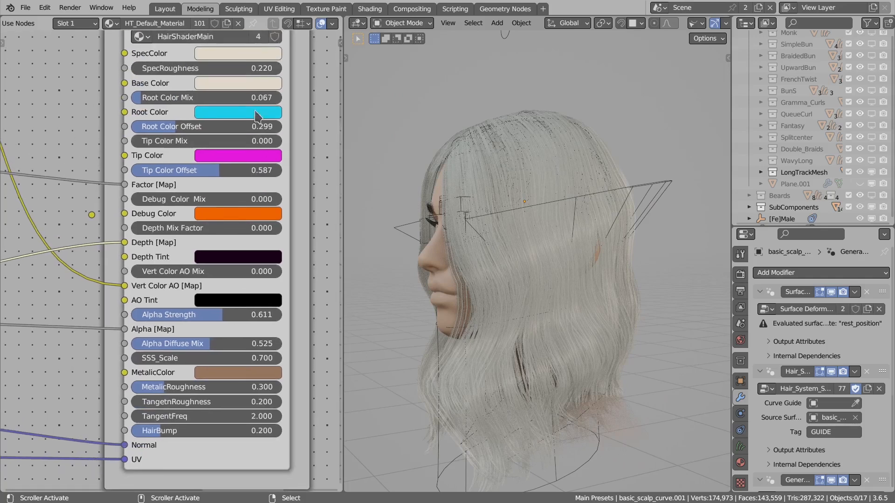
{"action": "left_click", "coordinate": [249, 92]}
{"action": "left_click_drag", "start_coordinate": [309, 180], "coordinate": [311, 186]}
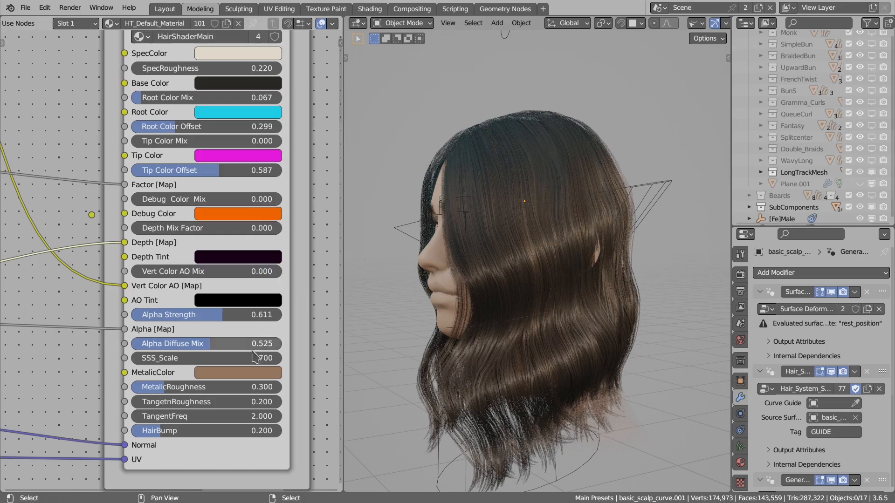
- Try a purple MetalicColor, then change it to orange with hue 0.044, saturation 0.916 and value 0.739
{"action": "left_click", "coordinate": [260, 373]}
{"action": "left_click_drag", "start_coordinate": [275, 241], "coordinate": [286, 252]}
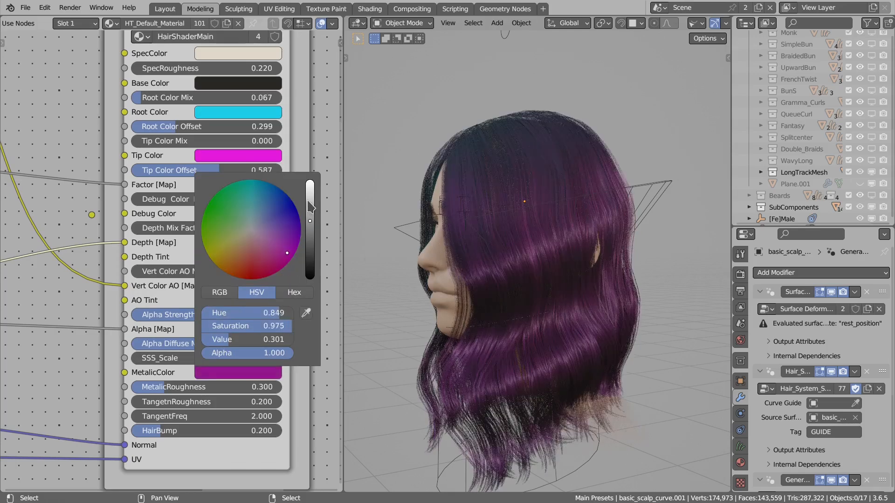
{"action": "left_click_drag", "start_coordinate": [308, 202], "coordinate": [309, 192]}
{"action": "left_click_drag", "start_coordinate": [239, 256], "coordinate": [236, 260]}
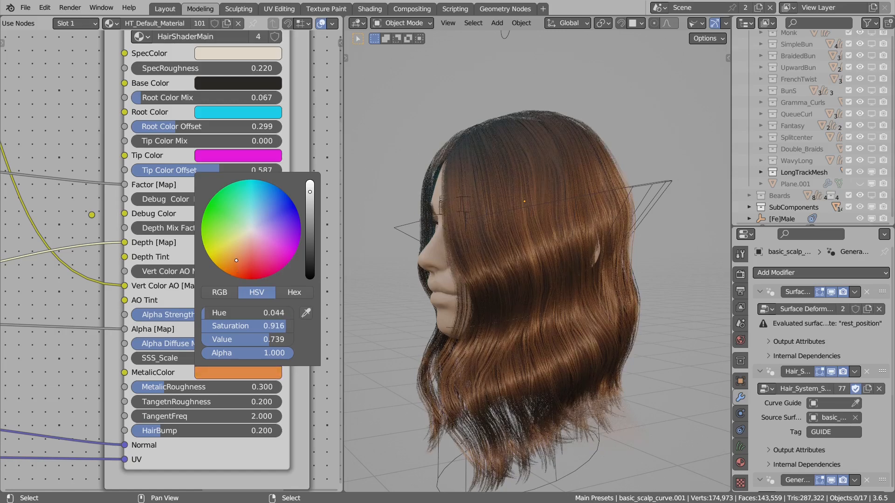
- Raise the MetalicRoughness to about 0.587, and increase the TangetnRoughness and TangentFreq
{"action": "left_click_drag", "start_coordinate": [185, 382], "coordinate": [213, 388]}
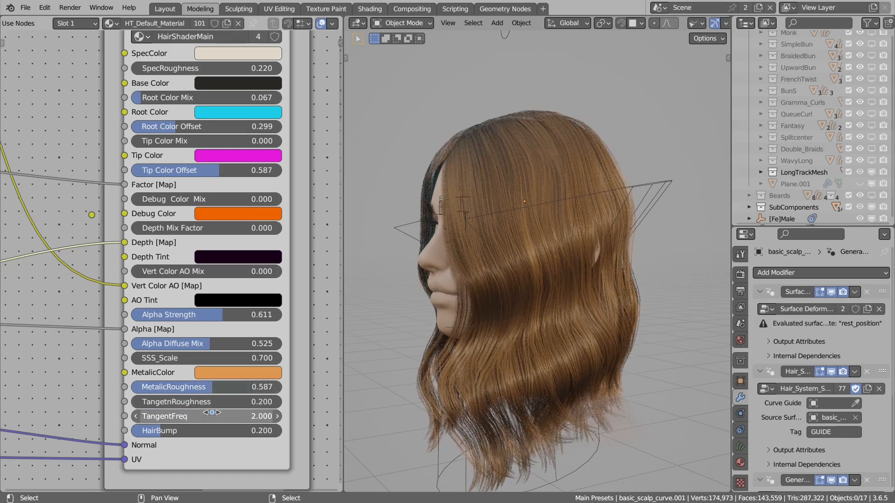
{"action": "left_click_drag", "start_coordinate": [210, 402], "coordinate": [237, 402]}
{"action": "left_click_drag", "start_coordinate": [177, 416], "coordinate": [256, 416]}
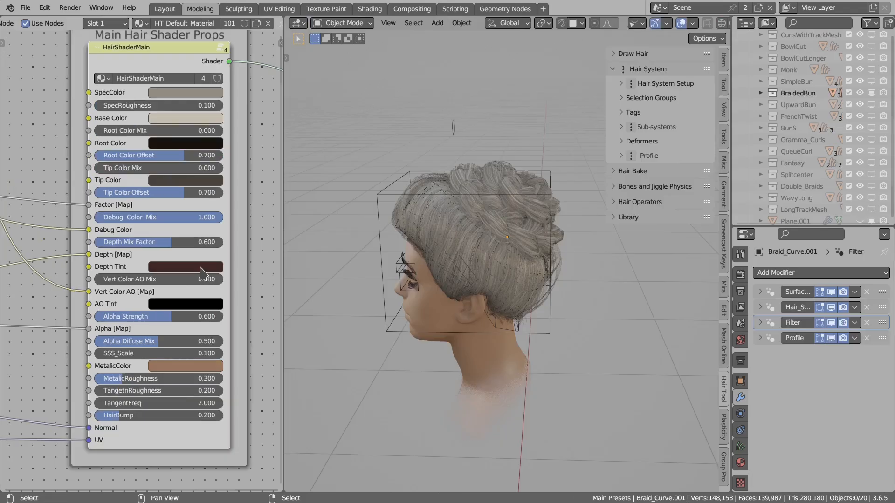
- Insert a reroute point on the link feeding the Vert Color AO [Map] input of HairShaderMain
{"action": "scroll", "coordinate": [134, 275], "scroll_direction": "up", "scroll_amount": 1}
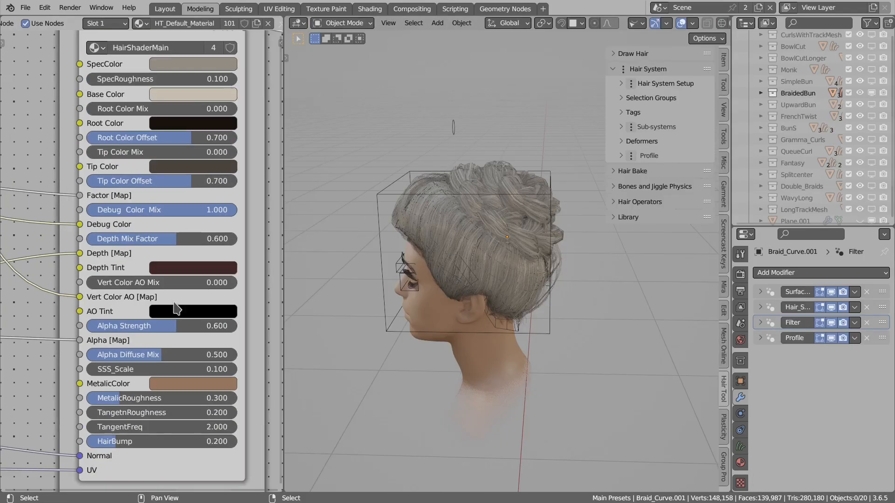
{"action": "scroll", "coordinate": [500, 241], "scroll_direction": "up", "scroll_amount": 1}
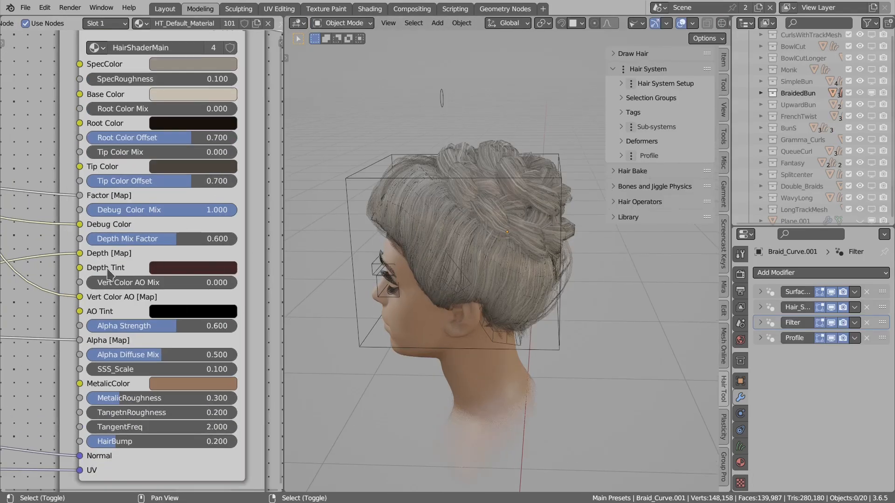
{"action": "middle_click_drag", "start_coordinate": [109, 273], "coordinate": [115, 302]}
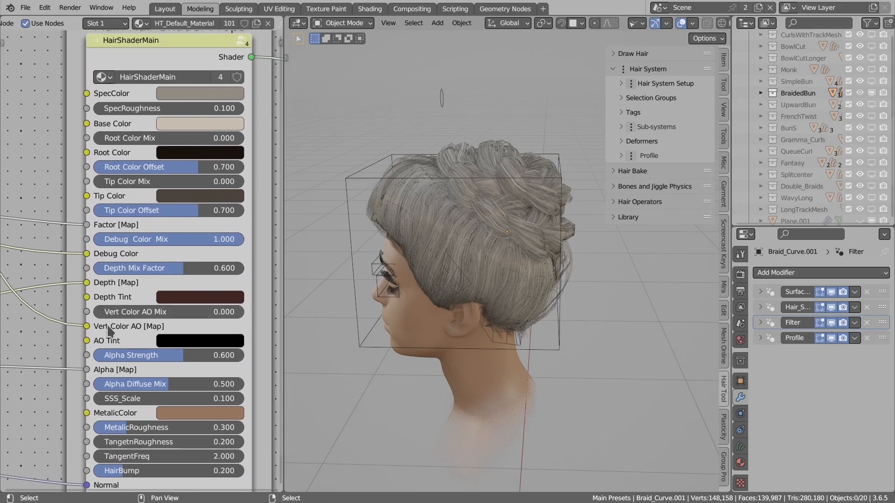
{"action": "right_click_drag", "start_coordinate": [58, 314], "coordinate": [51, 325], "text": "shift"}
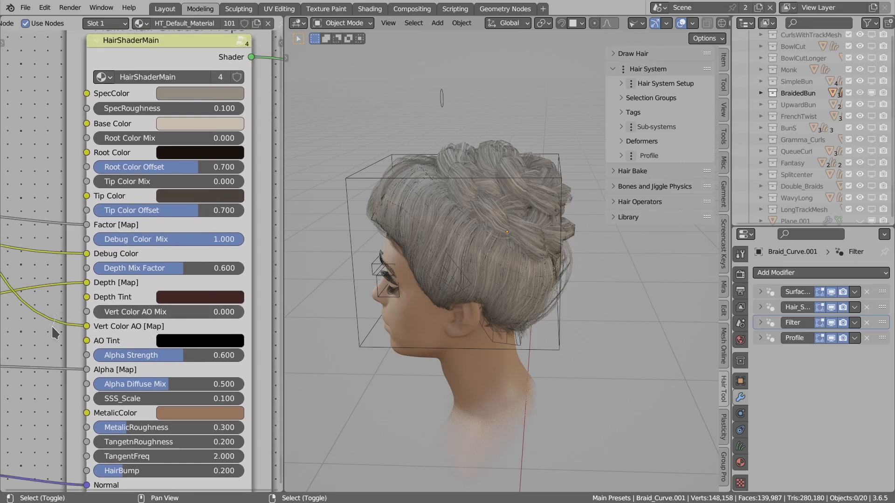
- Move the new reroute point along the Vert Color AO [Map] link to sit beside its source node
{"action": "scroll", "coordinate": [74, 238], "scroll_direction": "down", "scroll_amount": 5}
{"action": "middle_click_drag", "start_coordinate": [73, 237], "coordinate": [182, 329]}
{"action": "key", "text": "g"}
{"action": "left_click", "coordinate": [65, 203]}
{"action": "middle_click_drag", "start_coordinate": [66, 203], "coordinate": [168, 219]}
{"action": "scroll", "coordinate": [168, 219], "scroll_direction": "up", "scroll_amount": 1}
{"action": "key", "text": "g"}
{"action": "left_click", "coordinate": [124, 191]}
{"action": "mouse_move", "coordinate": [93, 217]}
{"action": "left_mouse_down"}
{"action": "mouse_move", "coordinate": [101, 211]}
{"action": "mouse_move", "coordinate": [93, 217]}
{"action": "left_mouse_up"}
- Set the Vert Color AO Mix on HairShaderMain to 1.000
{"action": "scroll", "coordinate": [133, 255], "scroll_direction": "down", "scroll_amount": 4}
{"action": "middle_click_drag", "start_coordinate": [242, 396], "coordinate": [84, 301]}
{"action": "scroll", "coordinate": [96, 313], "scroll_direction": "up", "scroll_amount": 9}
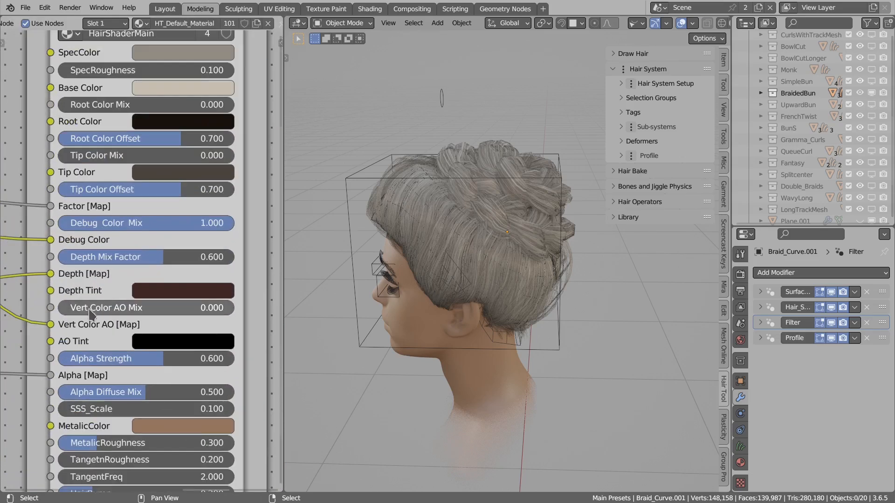
{"action": "left_click_drag", "start_coordinate": [125, 315], "coordinate": [234, 307]}
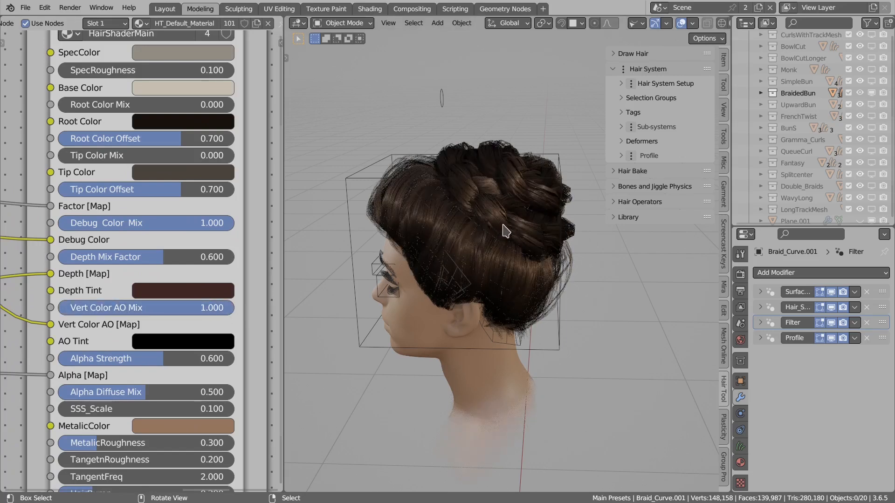
- Select the braided bun at the back of the head and add the Generate AO modifier to it
{"action": "middle_click_drag", "start_coordinate": [498, 212], "coordinate": [544, 269]}
{"action": "left_click", "coordinate": [471, 255]}
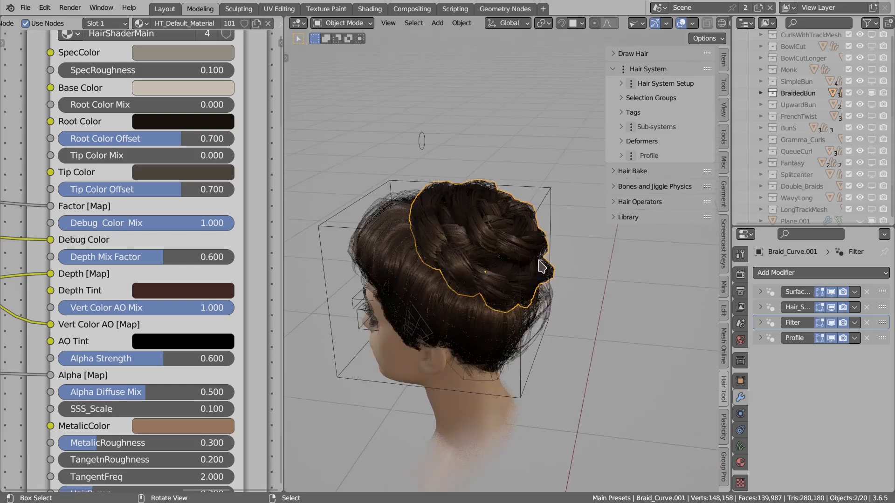
{"action": "key", "text": "ctrl+shift+h"}
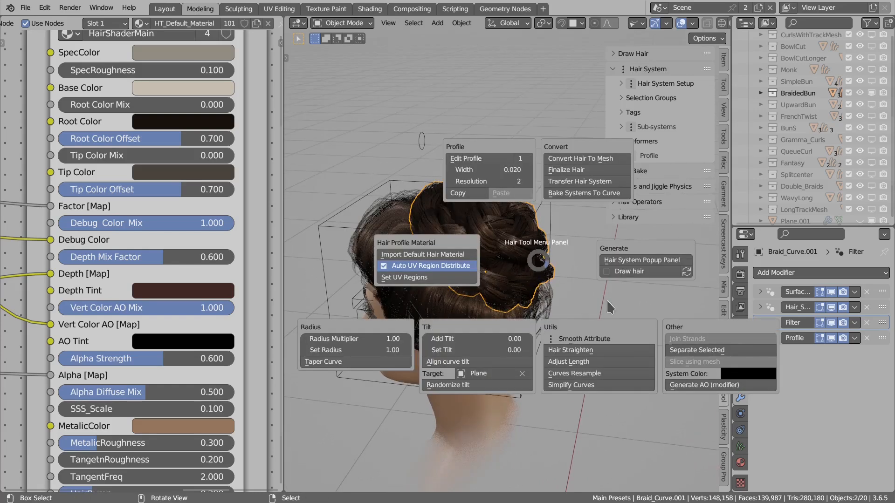
{"action": "left_click", "coordinate": [711, 385]}
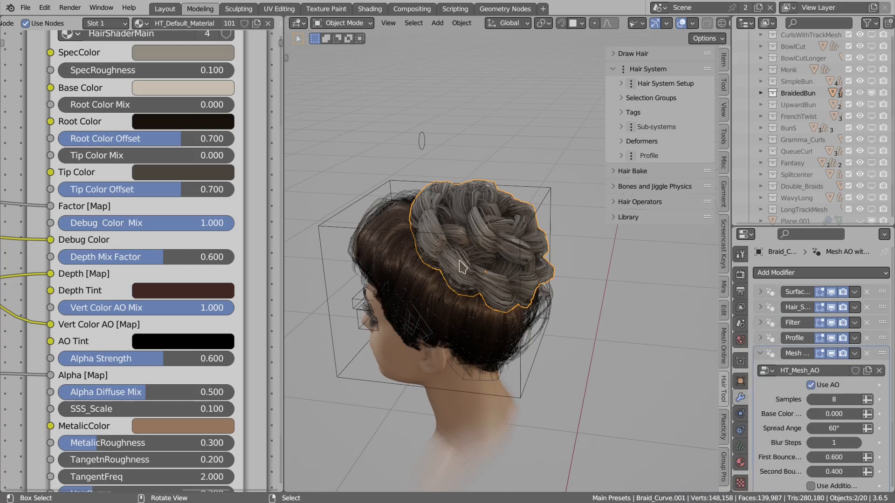
- Select the main hair covering the scalp and add the Generate AO modifier to it
{"action": "left_click", "coordinate": [400, 242]}
{"action": "middle_click_drag", "start_coordinate": [373, 254], "coordinate": [403, 235]}
{"action": "key", "text": "shift+h"}
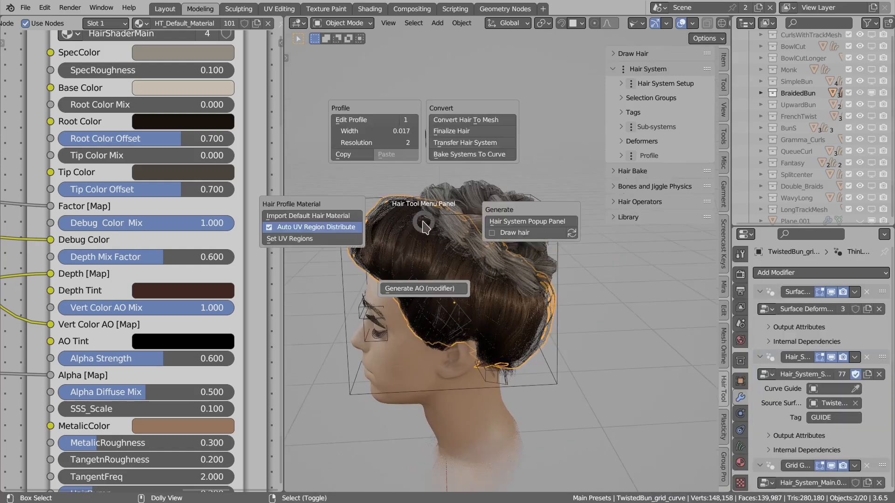
{"action": "left_click", "coordinate": [439, 295]}
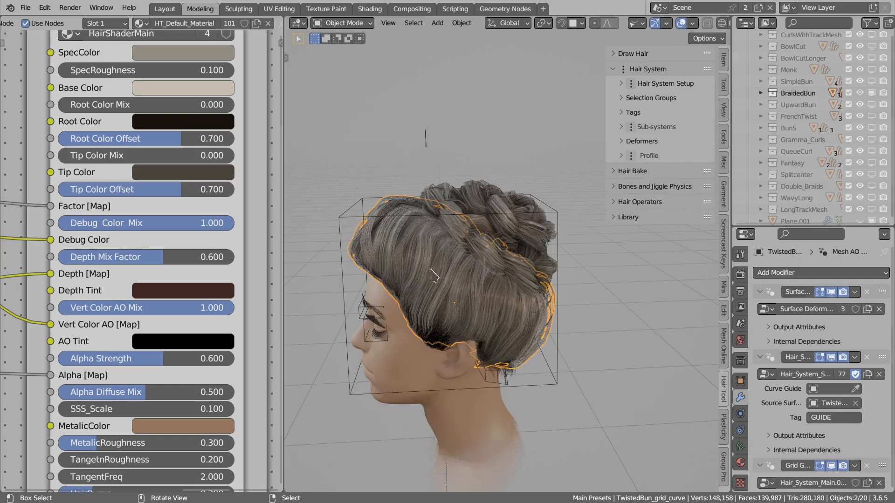
- Add the Generate AO modifier to the thin hairline strands around the forehead and ear
{"action": "left_click", "coordinate": [440, 343]}
{"action": "key", "text": "shift+h"}
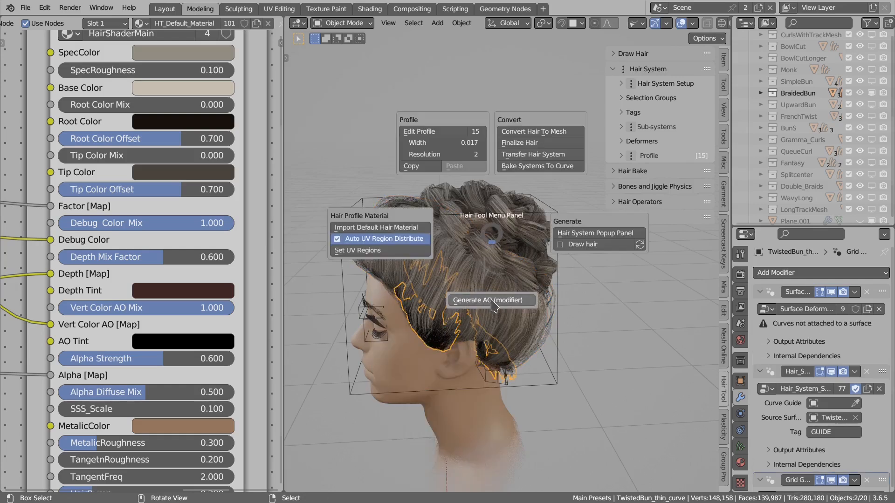
{"action": "left_click", "coordinate": [485, 305]}
- Collapse the modifiers above Mesh AO on the hairline strands and examine the ambient occlusion settings
{"action": "mouse_move", "coordinate": [561, 196]}
{"action": "middle_mouse_down"}
{"action": "mouse_move", "coordinate": [577, 234]}
{"action": "mouse_move", "coordinate": [562, 207]}
{"action": "middle_mouse_up"}
{"action": "key", "text": "ctrl+shift+h"}
{"action": "left_click", "coordinate": [586, 273]}
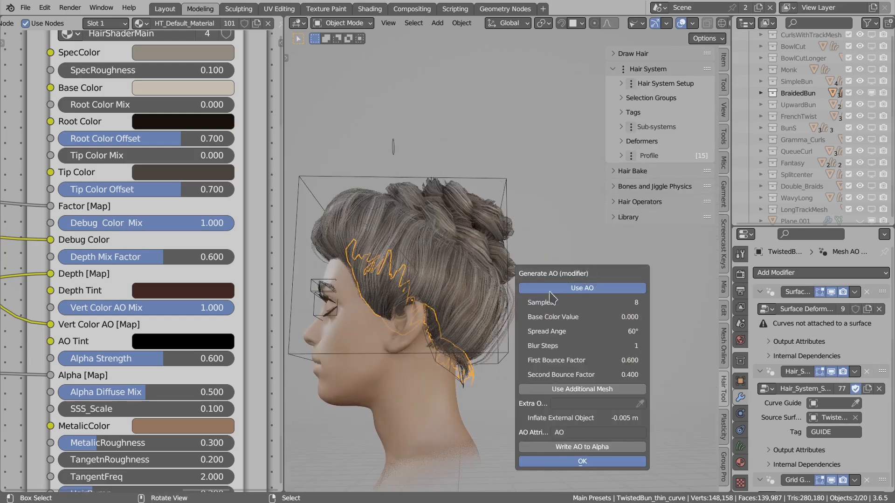
{"action": "left_click", "coordinate": [761, 291]}
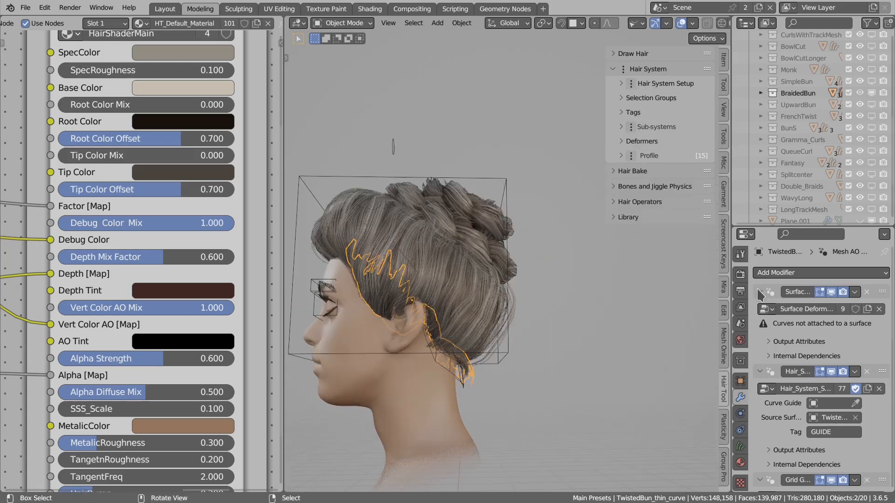
{"action": "left_click", "coordinate": [760, 292]}
{"action": "left_click", "coordinate": [760, 307]}
{"action": "left_click", "coordinate": [760, 322]}
{"action": "left_click", "coordinate": [760, 337]}
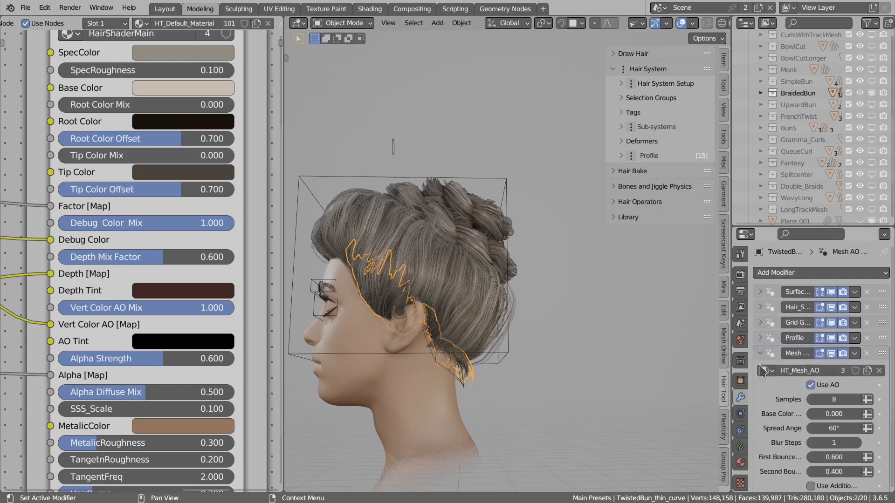
{"action": "scroll", "coordinate": [767, 380], "scroll_direction": "down", "scroll_amount": 5}
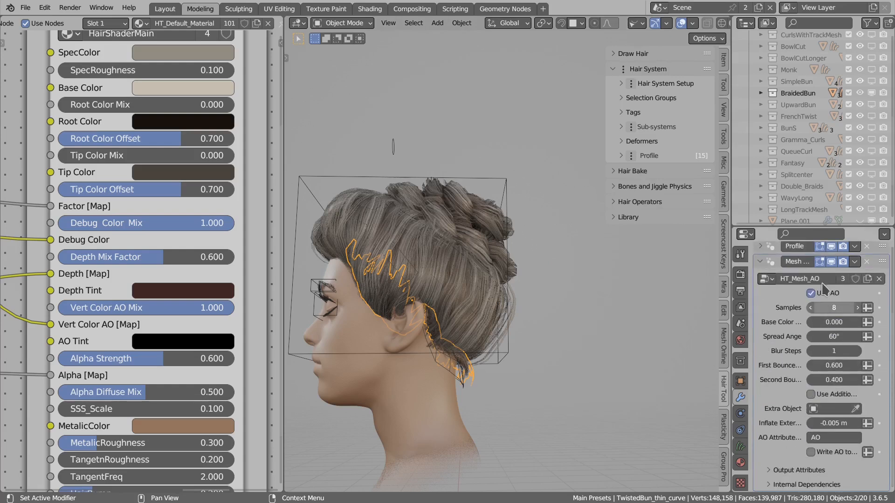
{"action": "scroll", "coordinate": [536, 294], "scroll_direction": "down", "scroll_amount": 1}
- Select the braided bun, reopen its Generate AO settings and set Samples to 12
{"action": "middle_click_drag", "start_coordinate": [536, 282], "coordinate": [529, 305]}
{"action": "key", "text": "ctrl+shift+h"}
{"action": "key", "text": "Escape"}
{"action": "left_click", "coordinate": [530, 262]}
{"action": "middle_click_drag", "start_coordinate": [530, 261], "coordinate": [545, 256]}
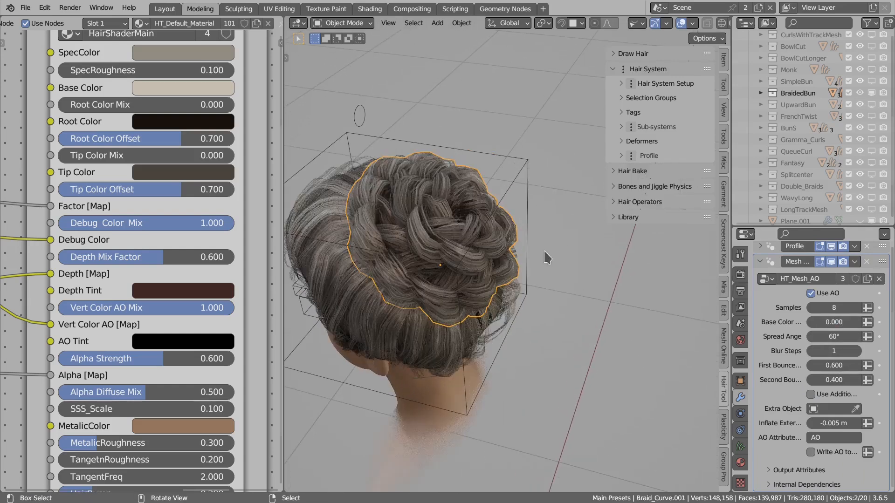
{"action": "key", "text": "ctrl+shift+h"}
{"action": "left_click", "coordinate": [751, 365]}
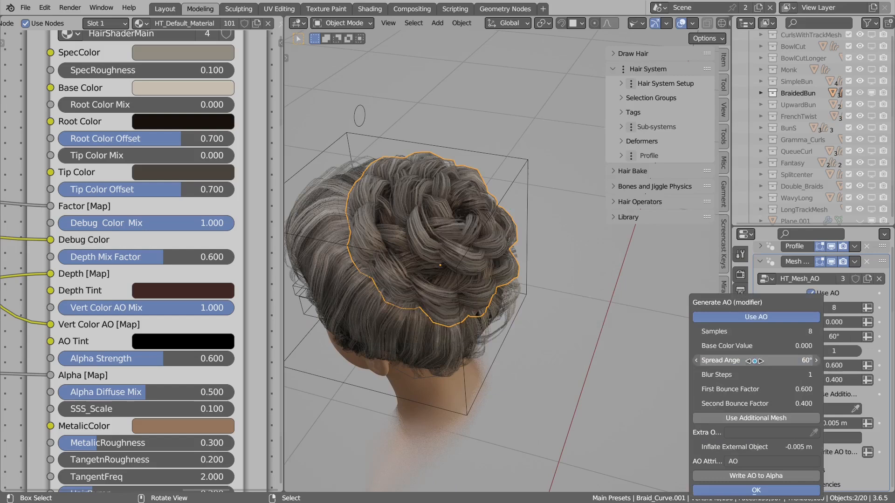
{"action": "left_click", "coordinate": [601, 278]}
{"action": "type", "text": "12"}
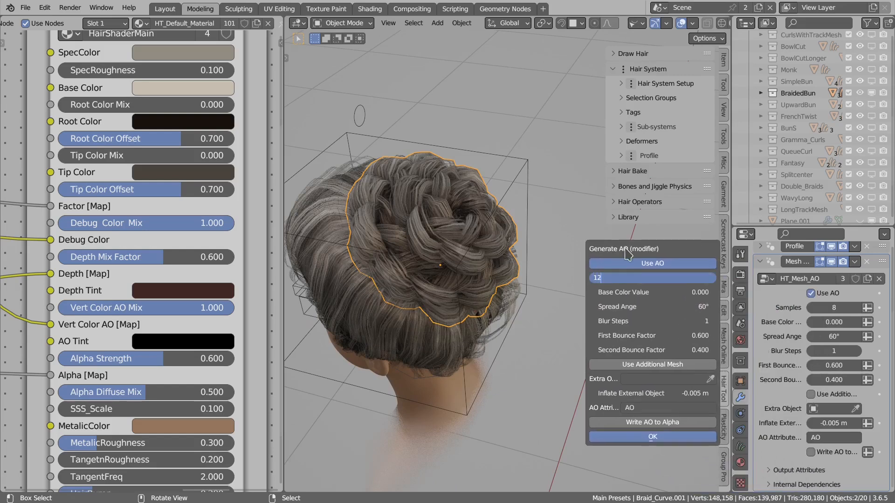
{"action": "key", "text": "Return"}
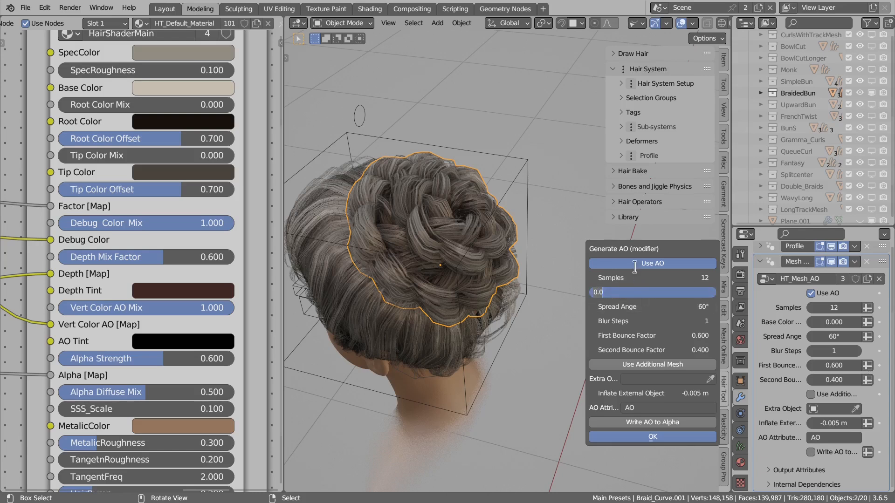
- Try a Base Color Value of 22, change it to 1.000, and enter a Spread Angle of 60°
{"action": "type", "text": "22"}
{"action": "key", "text": "Return"}
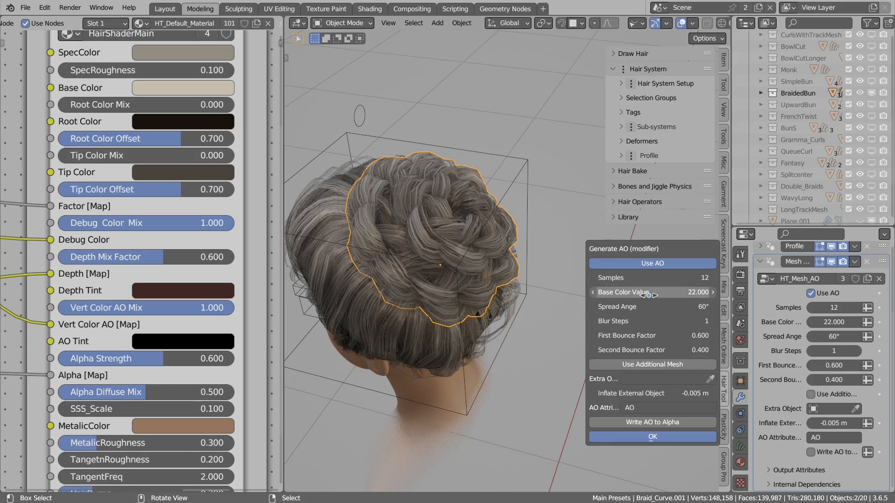
{"action": "type", "text": "0"}
{"action": "key", "text": "Return"}
{"action": "left_click", "coordinate": [629, 309]}
{"action": "type", "text": "60"}
{"action": "key", "text": "Return"}
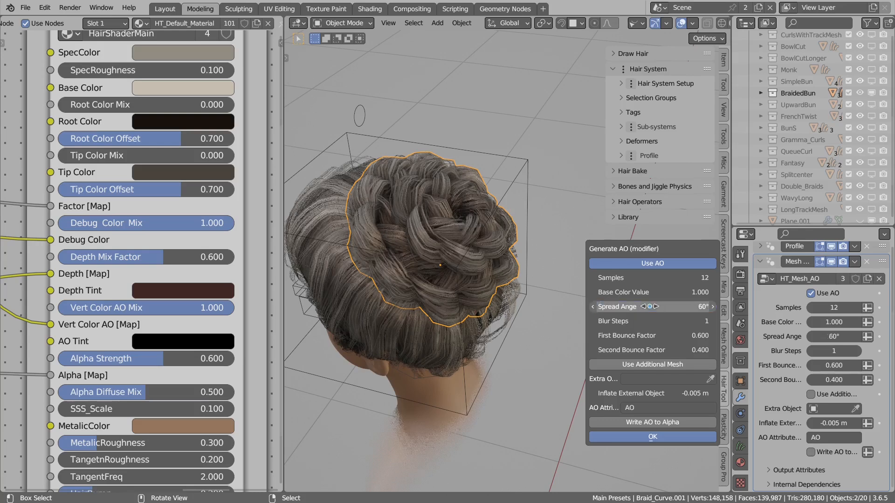
- Keep Blur Steps at 1 and set the First Bounce Factor and Second Bounce Factor to 1.000
{"action": "left_click", "coordinate": [712, 321]}
{"action": "left_click", "coordinate": [593, 321]}
{"action": "left_click", "coordinate": [631, 336]}
{"action": "type", "text": "1"}
{"action": "key", "text": "Tab"}
{"action": "type", "text": "2"}
{"action": "key", "text": "Return"}
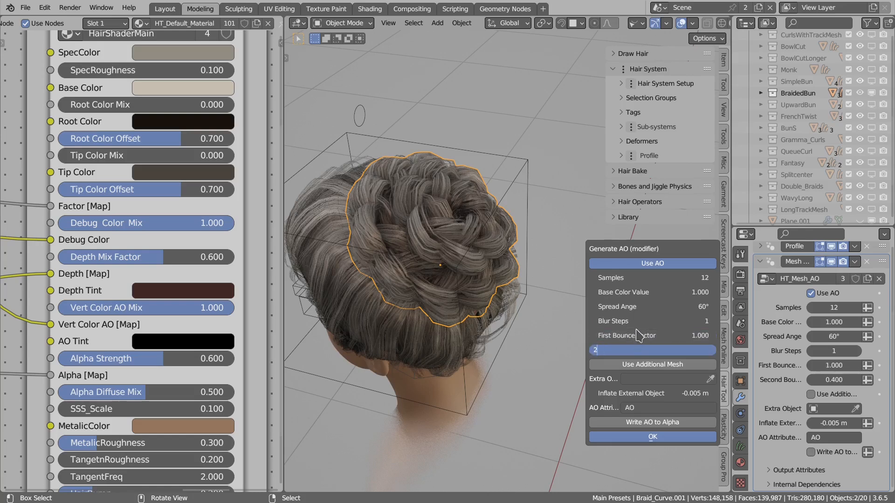
{"action": "left_click", "coordinate": [640, 349]}
{"action": "type", "text": "1"}
{"action": "key", "text": "Return"}
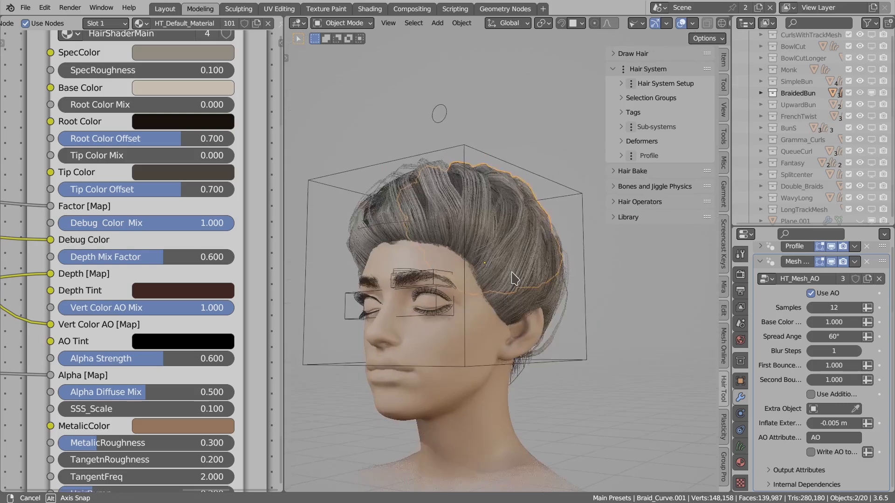
- Open the Generate AO settings for the main scalp hair and choose Head_collision as the extra object
{"action": "left_click", "coordinate": [497, 232]}
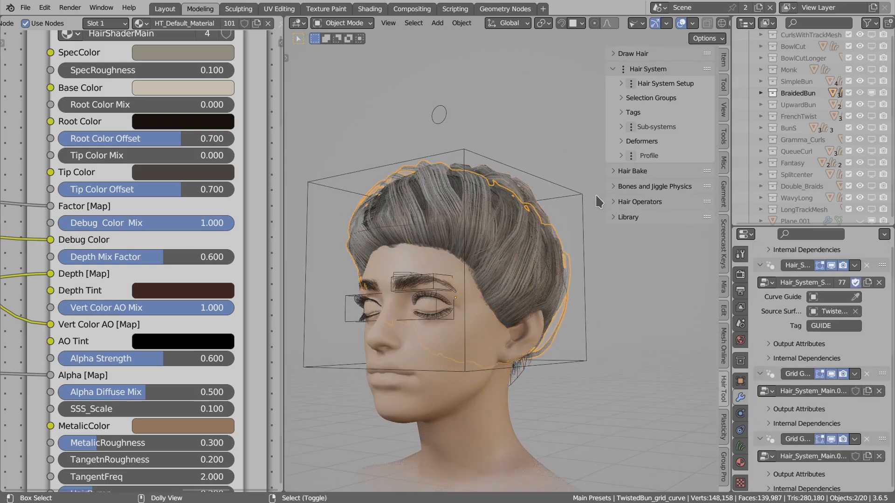
{"action": "key", "text": "ctrl+shift+h"}
{"action": "left_click", "coordinate": [603, 325]}
{"action": "left_click_drag", "start_coordinate": [620, 303], "coordinate": [682, 192]}
{"action": "left_click", "coordinate": [647, 334]}
{"action": "type", "text": "head"}
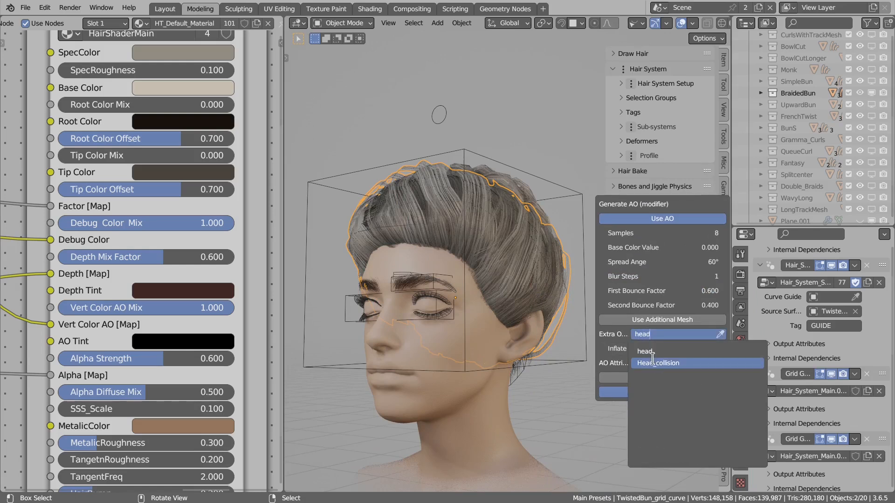
{"action": "left_click", "coordinate": [657, 363]}
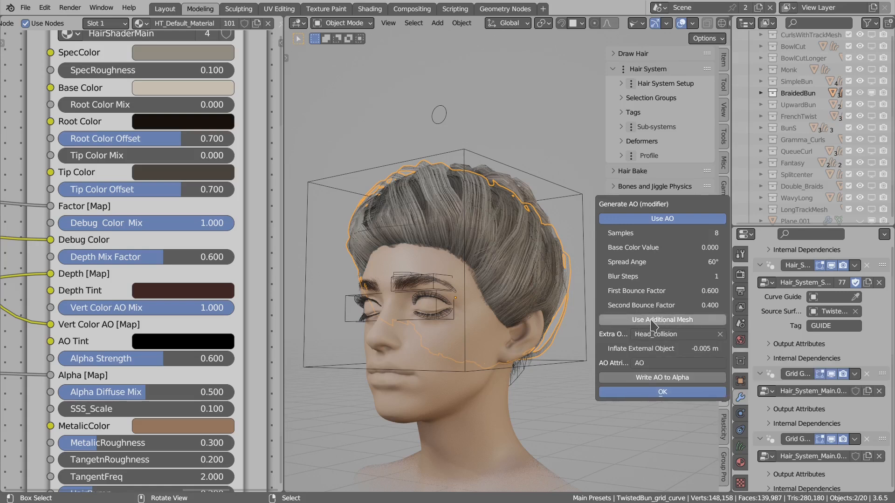
- Enable Use Additional Mesh and set Inflate External Object to 0 m
{"action": "left_click", "coordinate": [654, 320]}
{"action": "left_click", "coordinate": [657, 348]}
{"action": "type", "text": "0"}
{"action": "key", "text": "Return"}
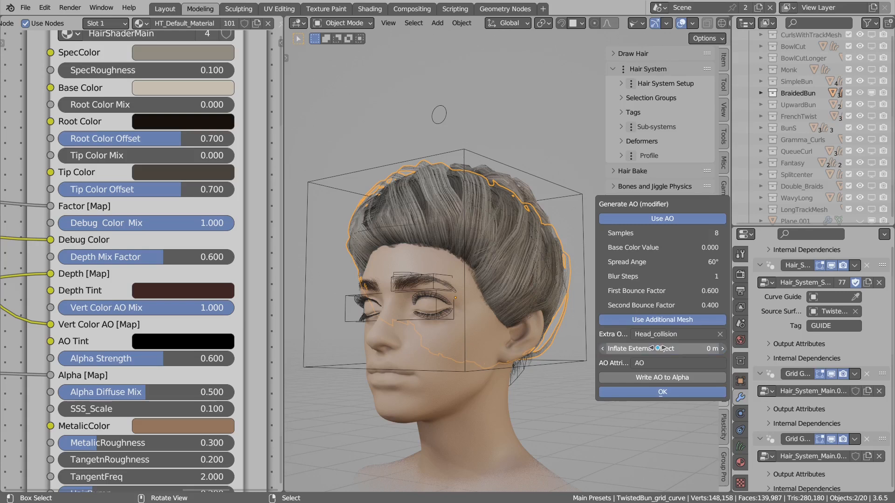
- Toggle Use Additional Mesh off and on to compare the scalp hair's shading, leaving it disabled
{"action": "left_click", "coordinate": [639, 325]}
{"action": "left_click", "coordinate": [641, 324]}
{"action": "left_click", "coordinate": [643, 326]}
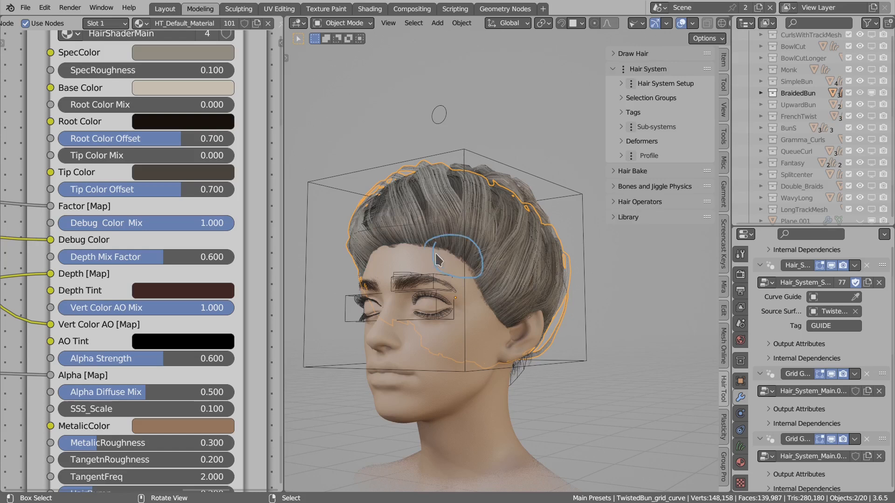
{"action": "scroll", "coordinate": [799, 422], "scroll_direction": "down", "scroll_amount": 6}
{"action": "scroll", "coordinate": [799, 422], "scroll_direction": "down", "scroll_amount": 4}
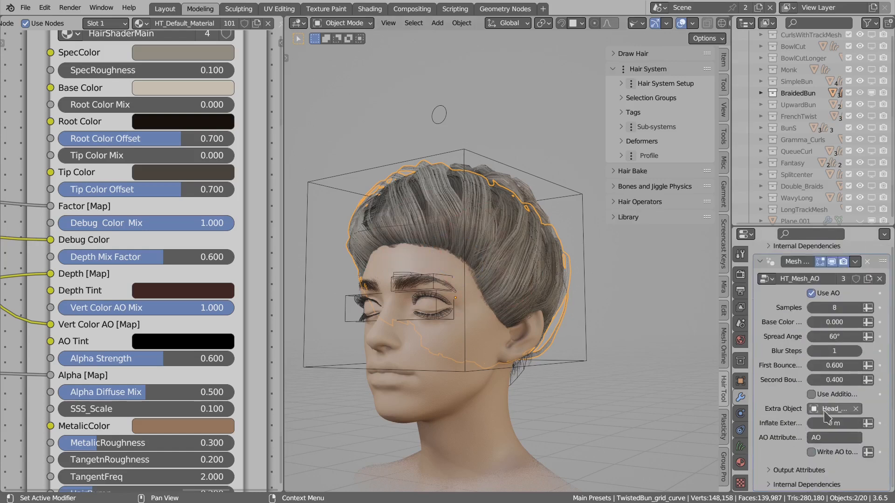
{"action": "left_click", "coordinate": [812, 396]}
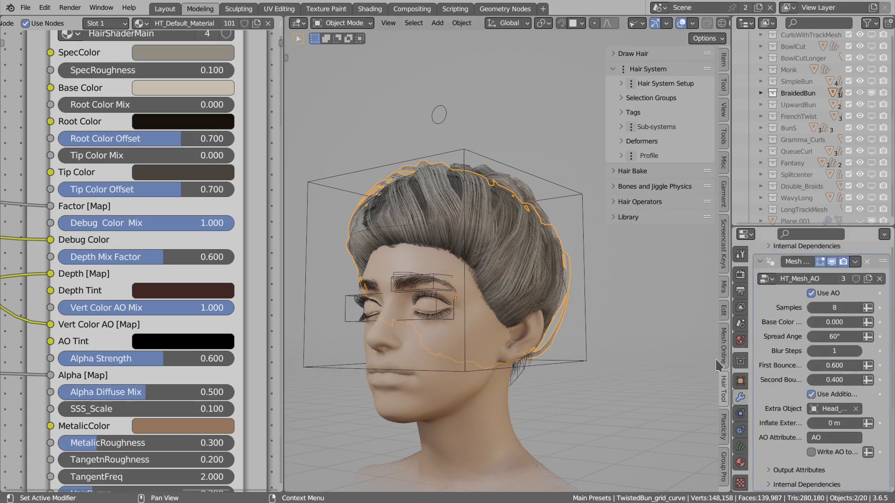
{"action": "scroll", "coordinate": [425, 242], "scroll_direction": "up", "scroll_amount": 2}
{"action": "left_click", "coordinate": [811, 394]}
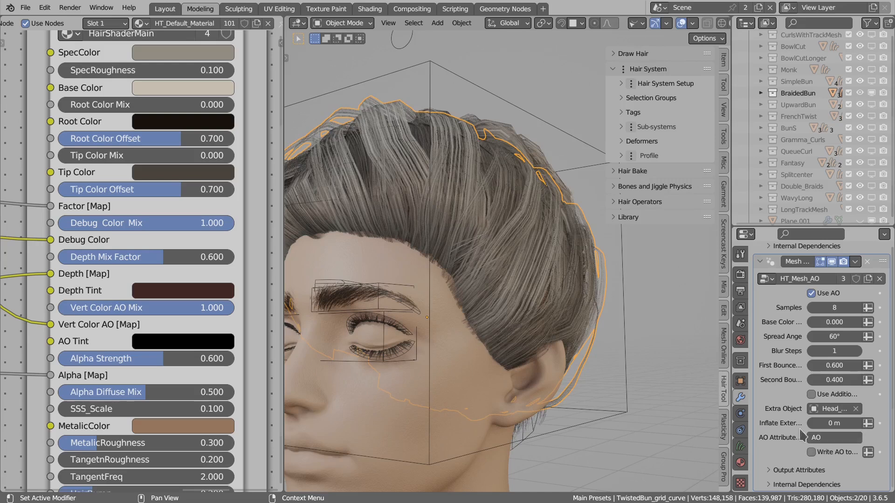
- Trace the Vert Color AO input back to the AO (VColor from Mod) node in the shader graph
{"action": "scroll", "coordinate": [466, 256], "scroll_direction": "down", "scroll_amount": 7}
{"action": "scroll", "coordinate": [172, 240], "scroll_direction": "down", "scroll_amount": 2}
{"action": "middle_click_drag", "start_coordinate": [171, 240], "coordinate": [283, 303]}
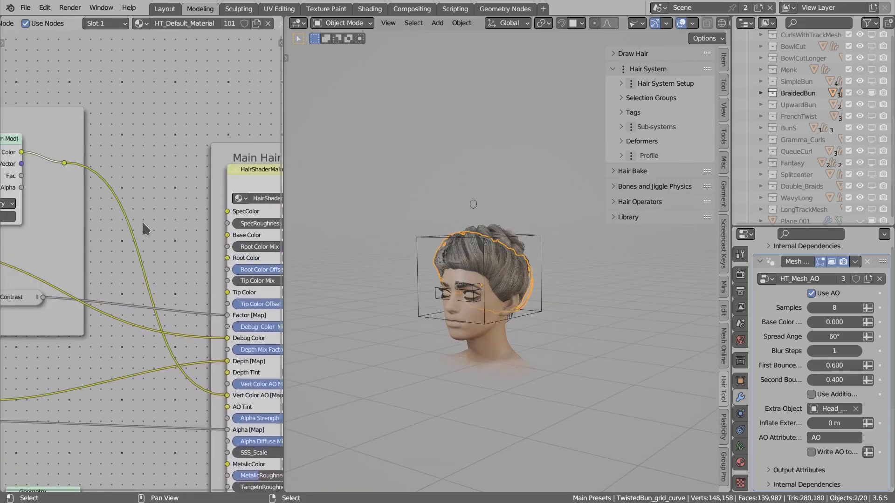
{"action": "middle_click_drag", "start_coordinate": [145, 230], "coordinate": [233, 234]}
{"action": "mouse_move", "coordinate": [74, 185]}
{"action": "left_mouse_down"}
{"action": "mouse_move", "coordinate": [82, 189]}
{"action": "mouse_move", "coordinate": [65, 196]}
{"action": "left_mouse_up"}
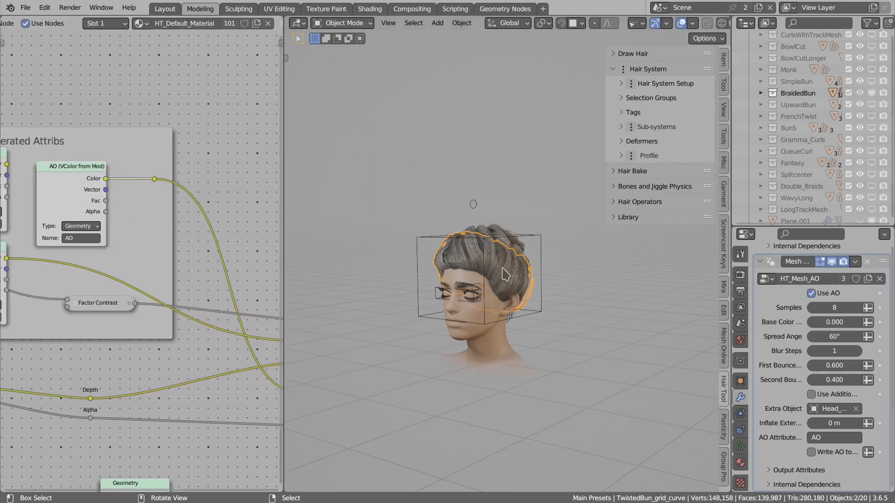
{"action": "scroll", "coordinate": [501, 267], "scroll_direction": "up", "scroll_amount": 4}
{"action": "mouse_move", "coordinate": [501, 267]}
{"action": "middle_mouse_down"}
{"action": "mouse_move", "coordinate": [516, 255]}
{"action": "mouse_move", "coordinate": [529, 273]}
{"action": "mouse_move", "coordinate": [510, 275]}
{"action": "middle_mouse_up"}
- Collapse the scalp hair's AO modifier, expand the thin-layer modifier's output attributes, and show the hair system's Sub-systems and Deformers lists
{"action": "left_click", "coordinate": [760, 262]}
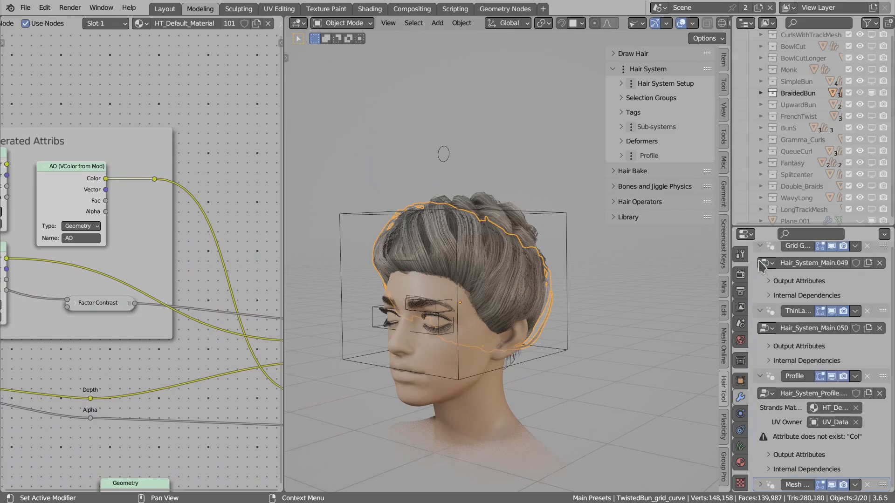
{"action": "left_click", "coordinate": [769, 346]}
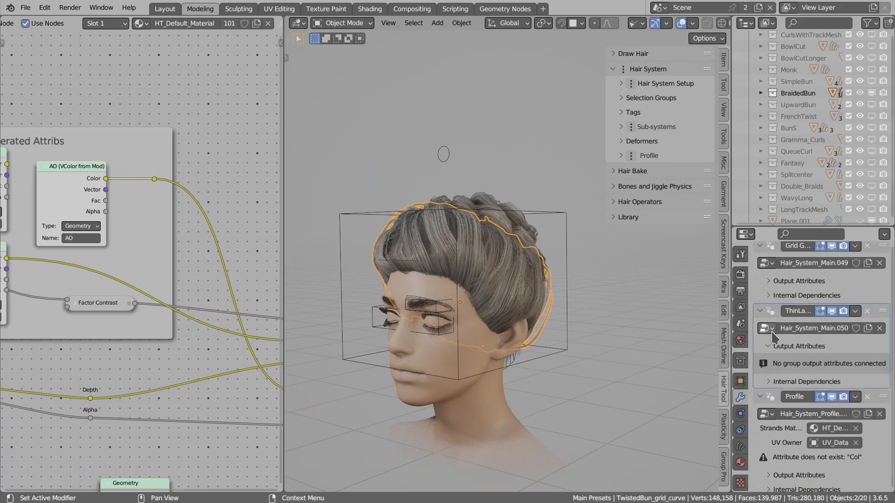
{"action": "left_click", "coordinate": [652, 127]}
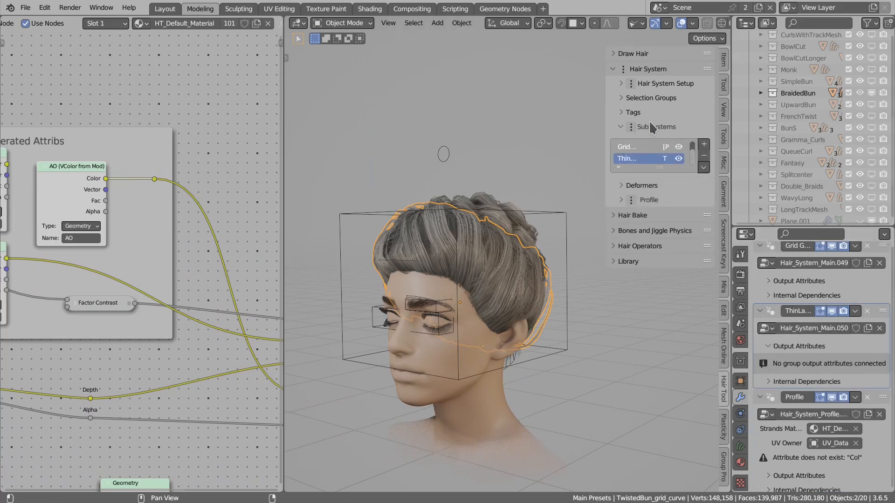
{"action": "left_click", "coordinate": [651, 186]}
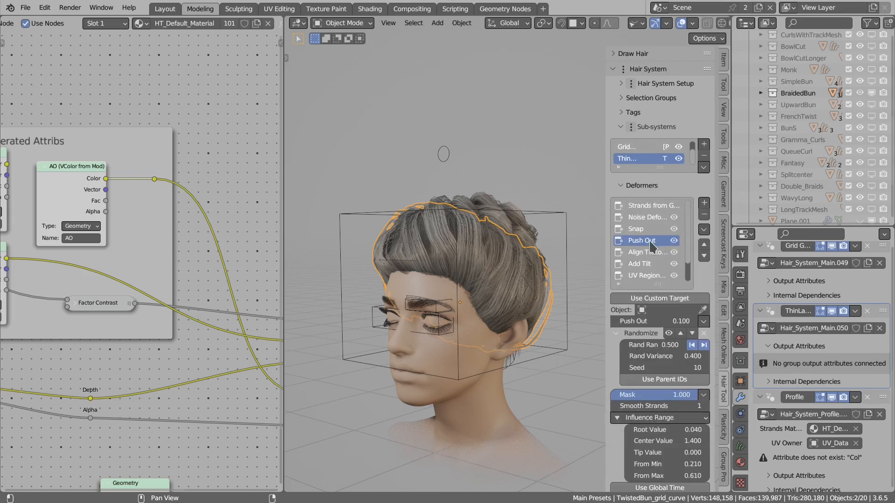
{"action": "middle_click_drag", "start_coordinate": [502, 273], "coordinate": [531, 279]}
{"action": "scroll", "coordinate": [789, 364], "scroll_direction": "down", "scroll_amount": 2}
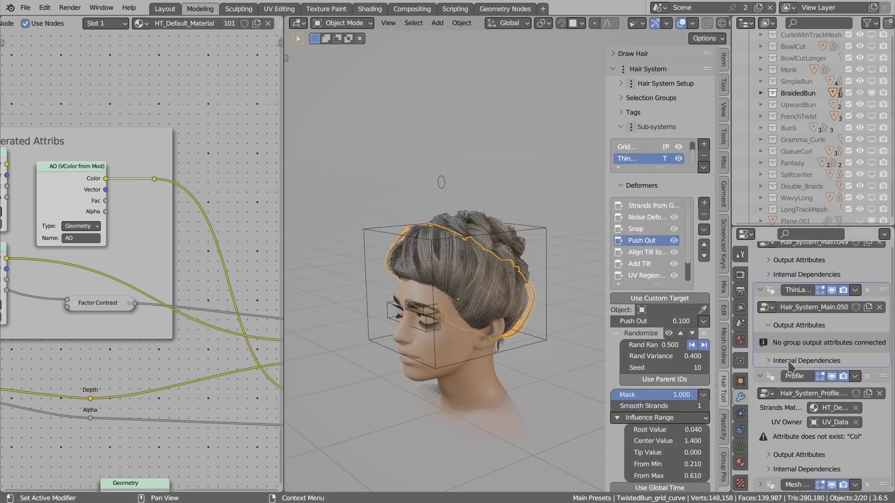
- Expand the AO modifier and switch its viewport display off and on to compare the scalp hair's shading
{"action": "left_click", "coordinate": [762, 484]}
{"action": "scroll", "coordinate": [802, 410], "scroll_direction": "down", "scroll_amount": 10}
{"action": "scroll", "coordinate": [503, 264], "scroll_direction": "up", "scroll_amount": 4}
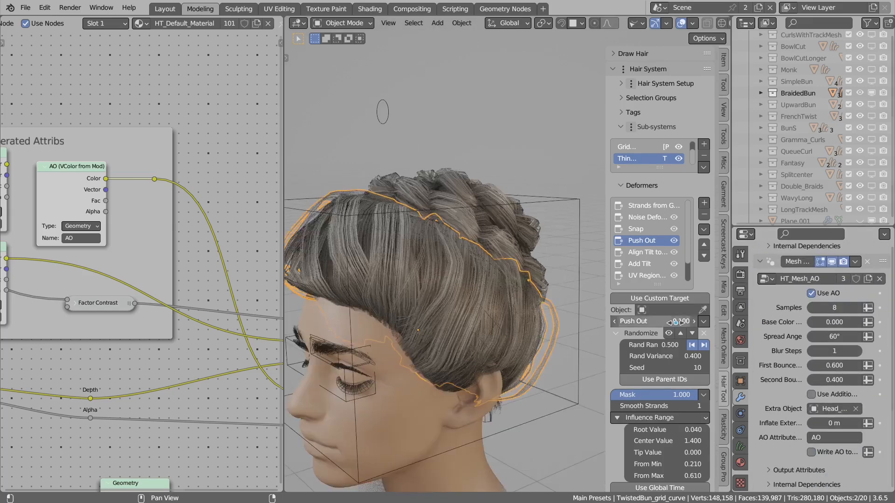
{"action": "left_click", "coordinate": [831, 262]}
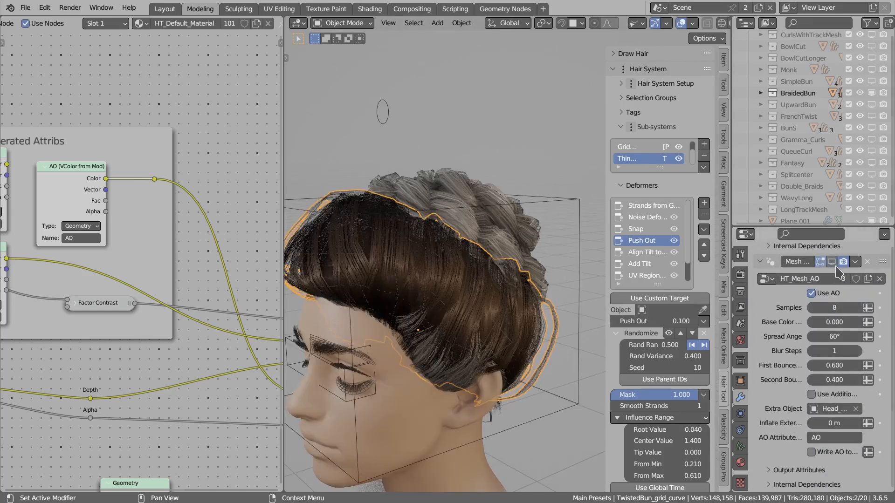
{"action": "middle_click_drag", "start_coordinate": [391, 298], "coordinate": [426, 256]}
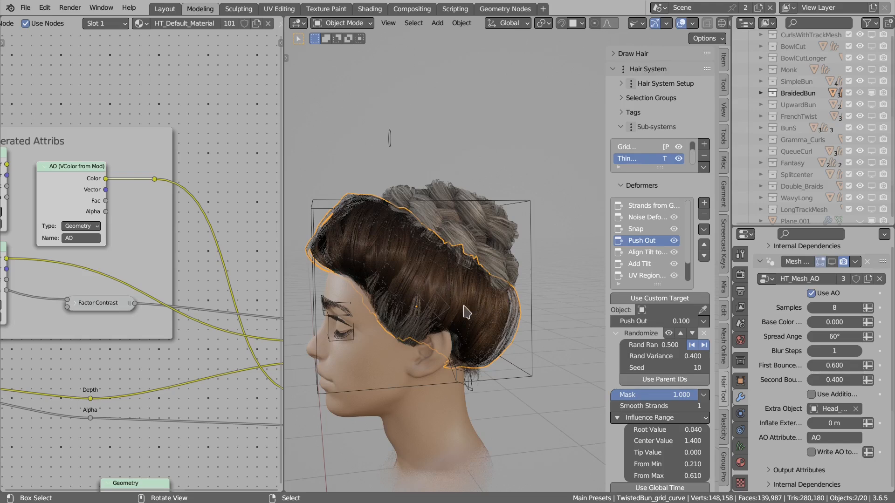
{"action": "scroll", "coordinate": [251, 340], "scroll_direction": "down", "scroll_amount": 6}
{"action": "middle_click_drag", "start_coordinate": [270, 351], "coordinate": [169, 321]}
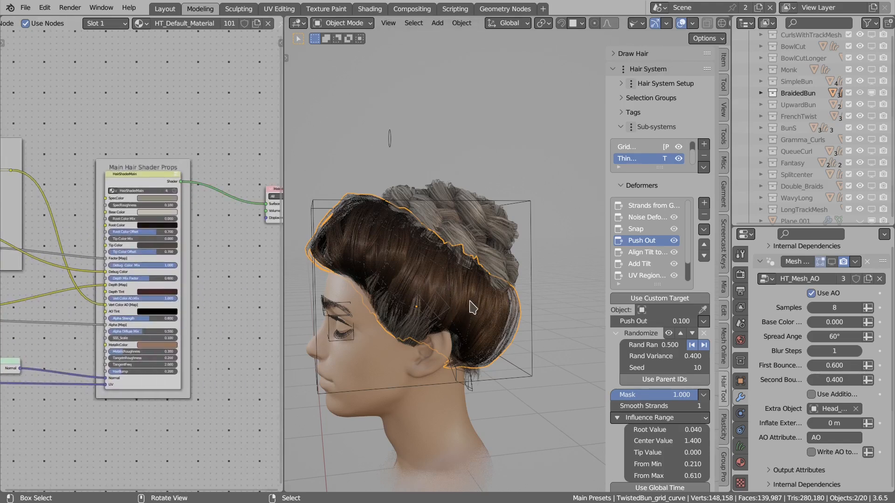
{"action": "left_click", "coordinate": [831, 261]}
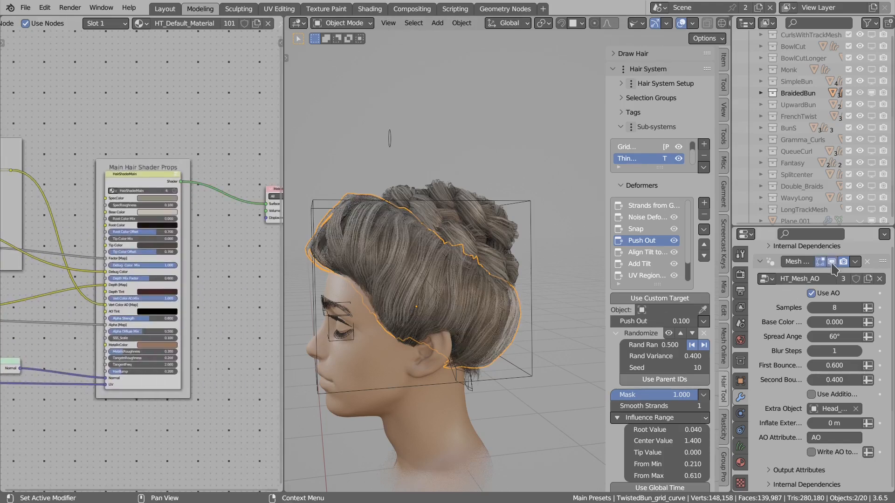
- Disable Use AO on the scalp hair's HT_Mesh_AO modifier and deselect everything
{"action": "left_click", "coordinate": [810, 294]}
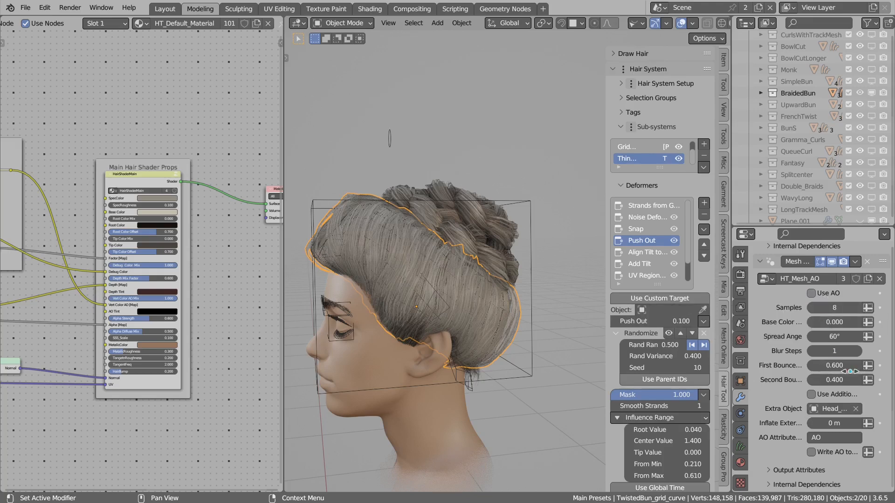
{"action": "middle_click_drag", "start_coordinate": [459, 256], "coordinate": [440, 289]}
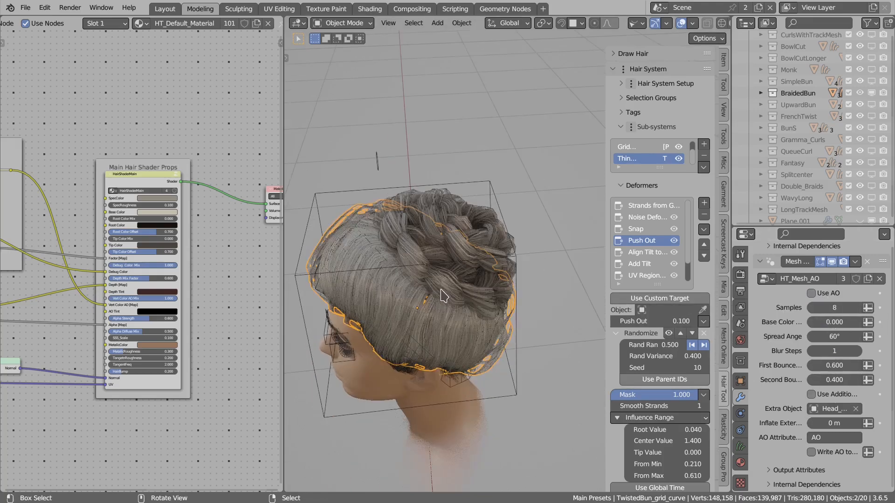
{"action": "key", "text": "alt+a"}
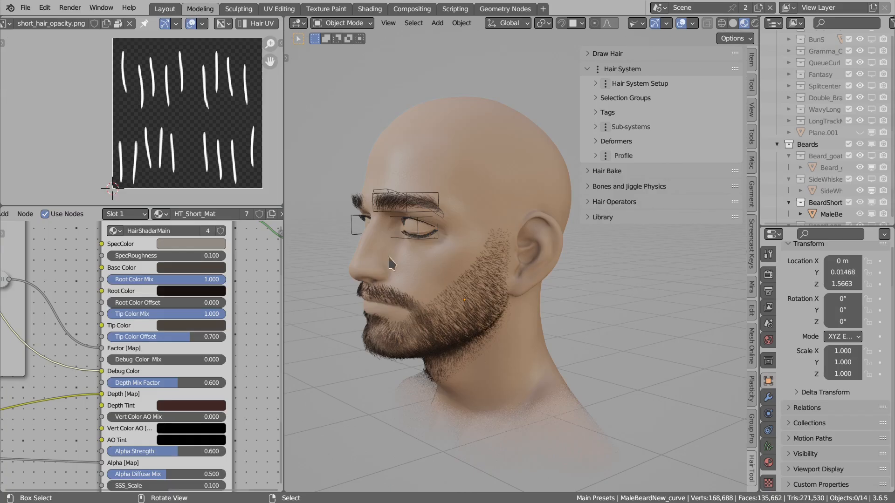
- Locate the UV Debug Colors node in the beard's HT_Short_Mat material and nudge it slightly
{"action": "middle_click_drag", "start_coordinate": [392, 264], "coordinate": [406, 291]}
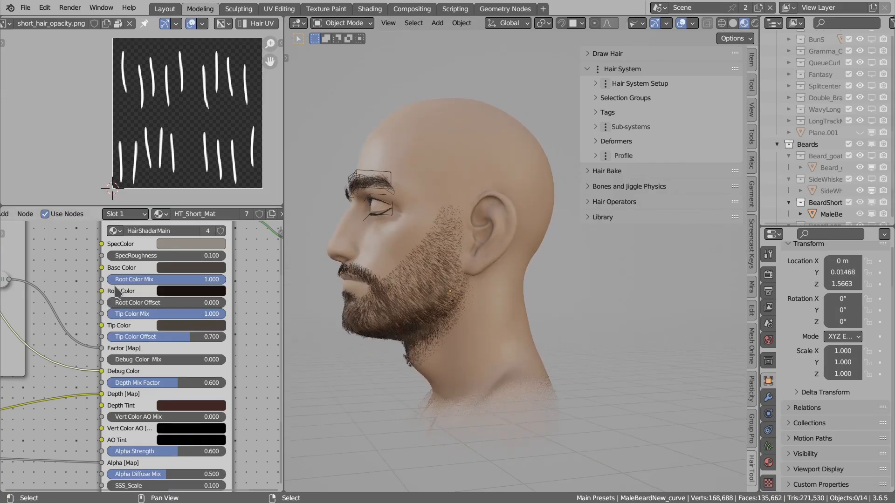
{"action": "middle_click_drag", "start_coordinate": [35, 271], "coordinate": [210, 314]}
{"action": "scroll", "coordinate": [216, 314], "scroll_direction": "up", "scroll_amount": 4}
{"action": "scroll", "coordinate": [190, 368], "scroll_direction": "up", "scroll_amount": 2}
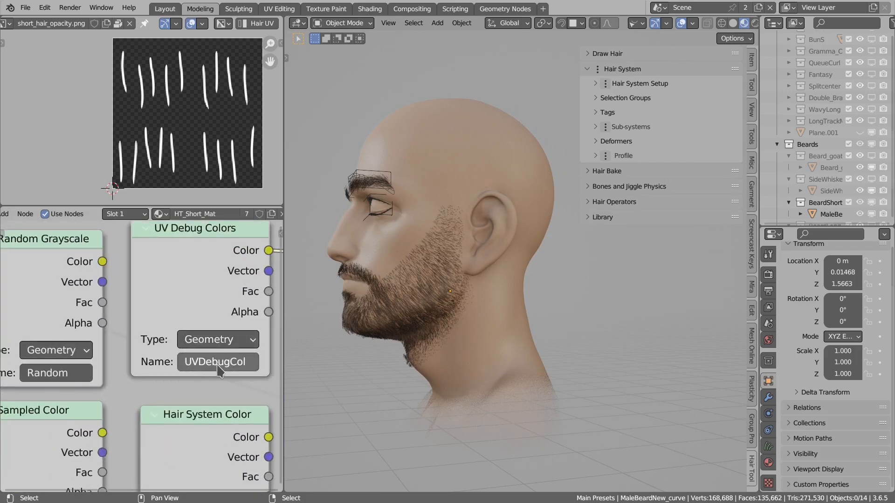
{"action": "left_click_drag", "start_coordinate": [202, 292], "coordinate": [205, 305]}
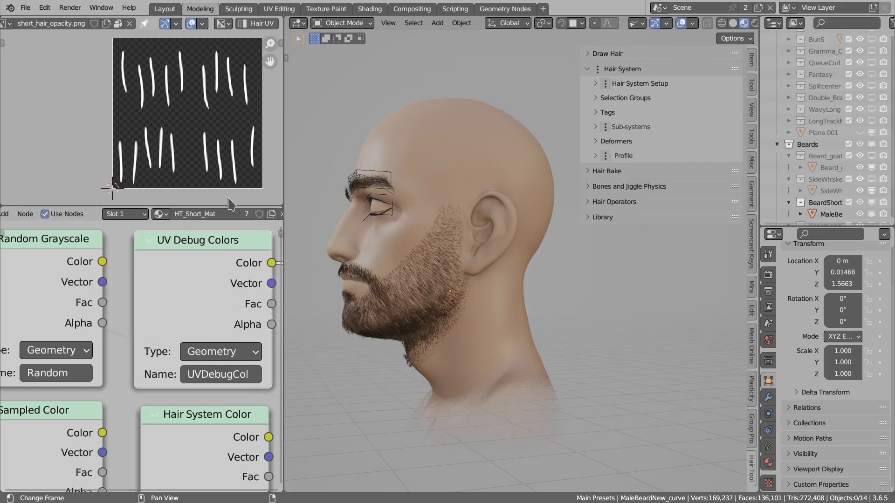
- Enlarge the image editor and start editing the hair UV regions on short_hair_opacity.png
{"action": "left_click_drag", "start_coordinate": [228, 204], "coordinate": [228, 245]}
{"action": "left_click_drag", "start_coordinate": [283, 214], "coordinate": [330, 214]}
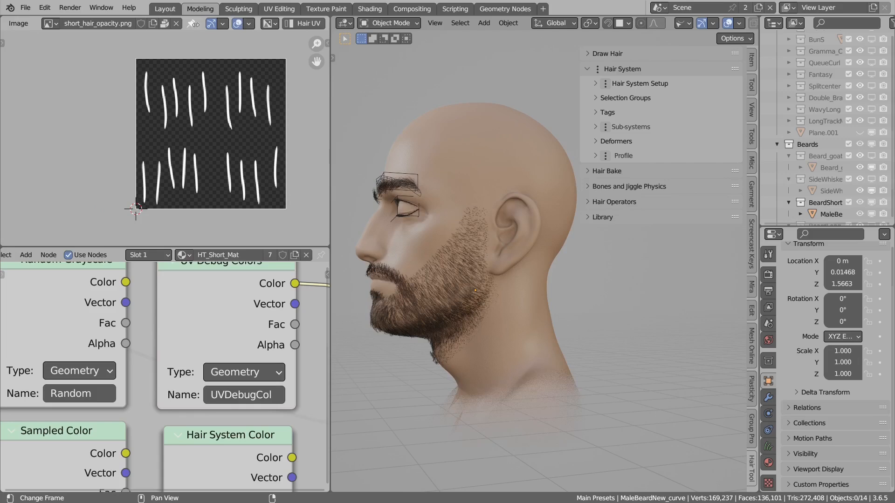
{"action": "left_click", "coordinate": [308, 27]}
{"action": "middle_click_drag", "start_coordinate": [232, 123], "coordinate": [208, 99]}
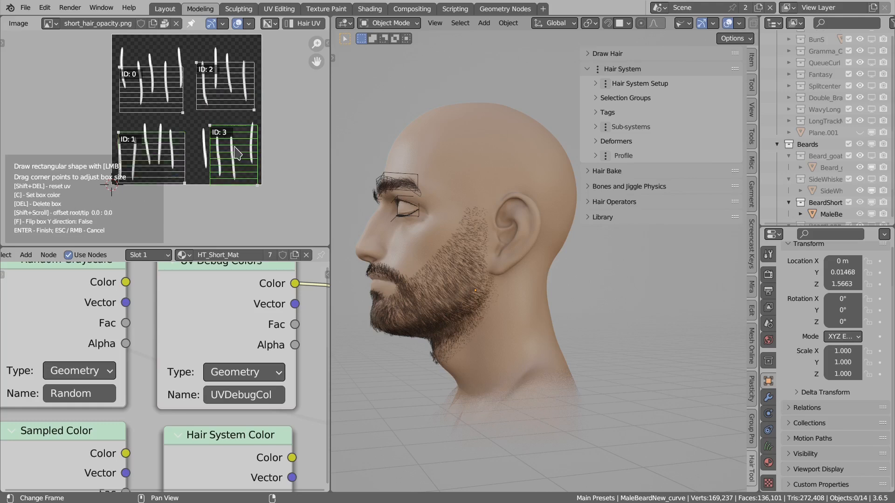
- Set the box color of UV region ID 3 to bright green
{"action": "key", "text": "c"}
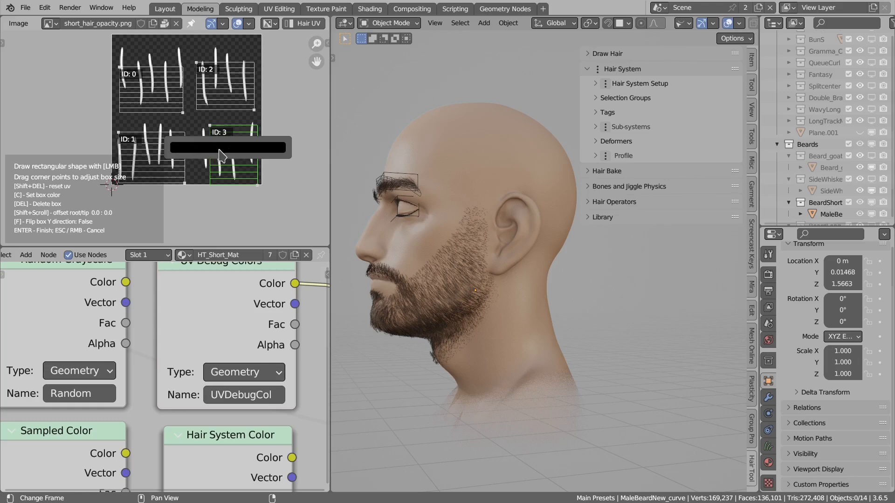
{"action": "left_click", "coordinate": [264, 147]}
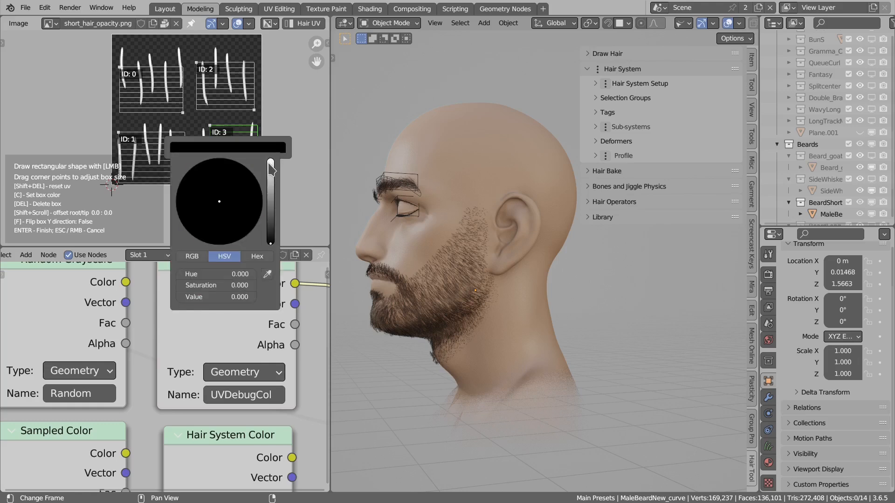
{"action": "left_click", "coordinate": [269, 164]}
{"action": "left_click_drag", "start_coordinate": [188, 208], "coordinate": [179, 203]}
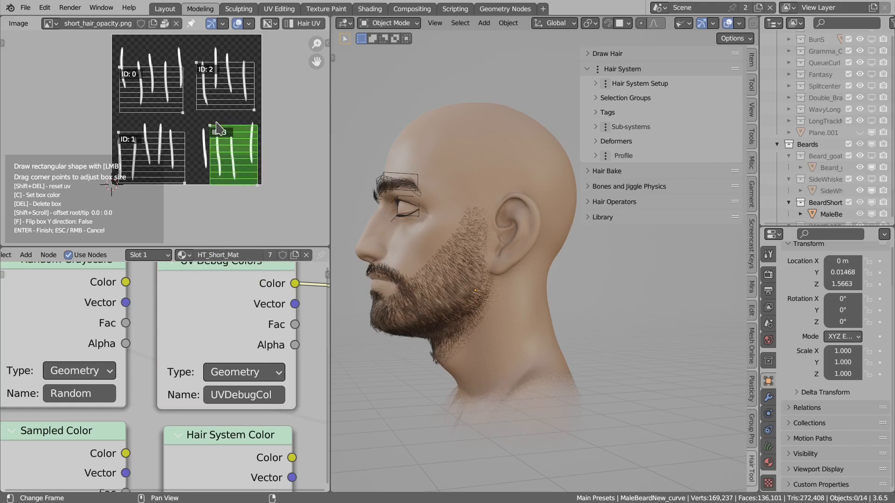
- Set the box color of UV region ID 1 to red
{"action": "middle_click_drag", "start_coordinate": [195, 147], "coordinate": [233, 140]}
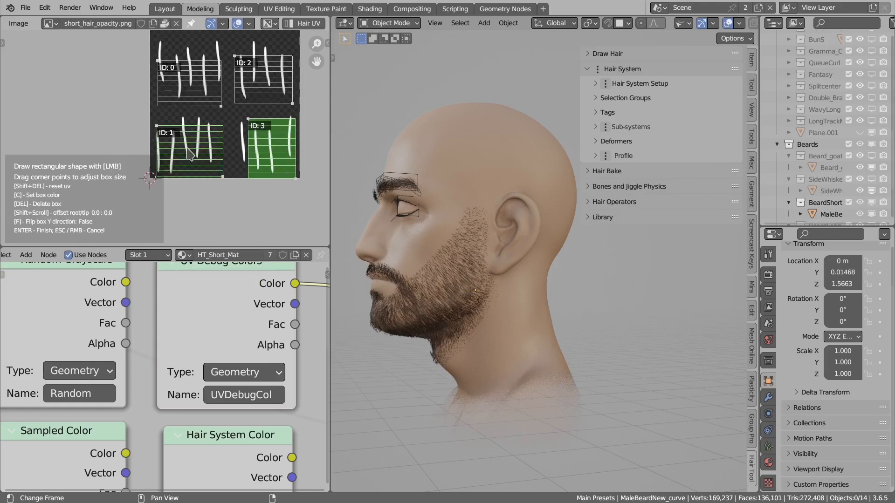
{"action": "key", "text": "c"}
{"action": "left_click", "coordinate": [223, 147]}
{"action": "left_click", "coordinate": [230, 164]}
{"action": "left_click_drag", "start_coordinate": [185, 202], "coordinate": [170, 240]}
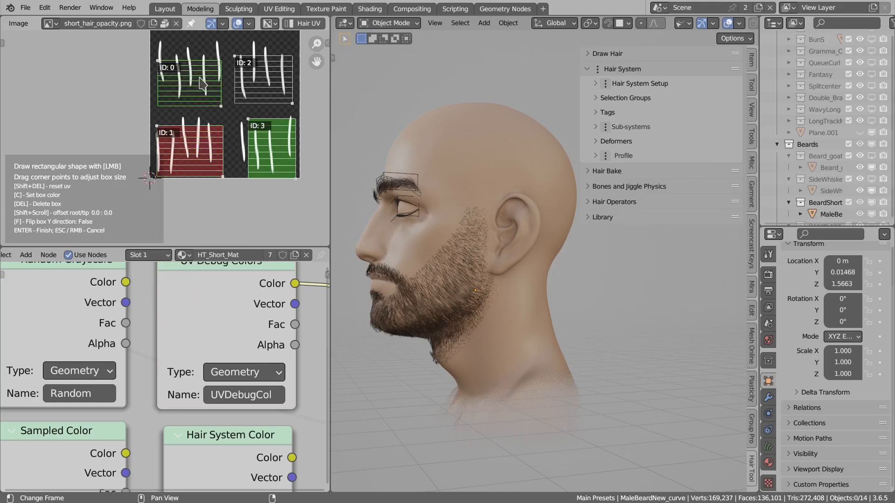
- Set the box color of UV region ID 0 to turquoise
{"action": "key", "text": "c"}
{"action": "left_click", "coordinate": [224, 84]}
{"action": "left_click", "coordinate": [240, 103]}
{"action": "left_click", "coordinate": [187, 100]}
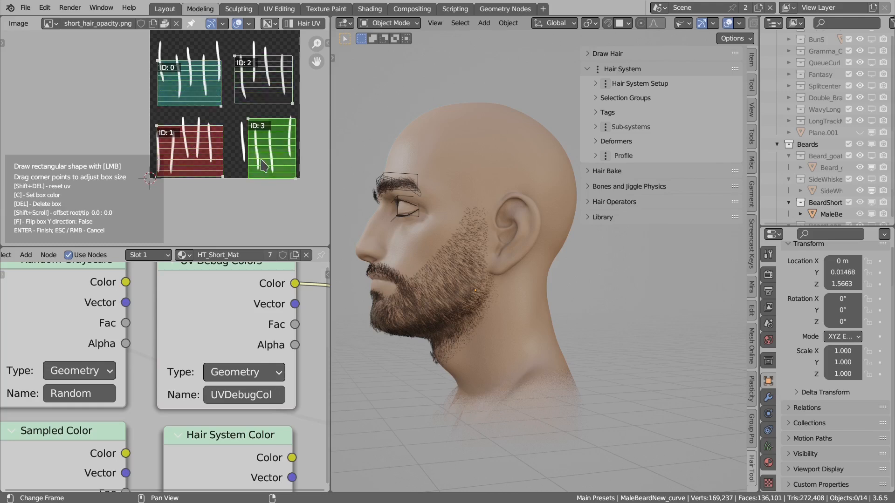
- Copy the green box color of UV region ID 3 onto regions ID 1 and ID 0
{"action": "middle_click_drag", "start_coordinate": [270, 155], "coordinate": [257, 155]}
{"action": "key", "text": "c"}
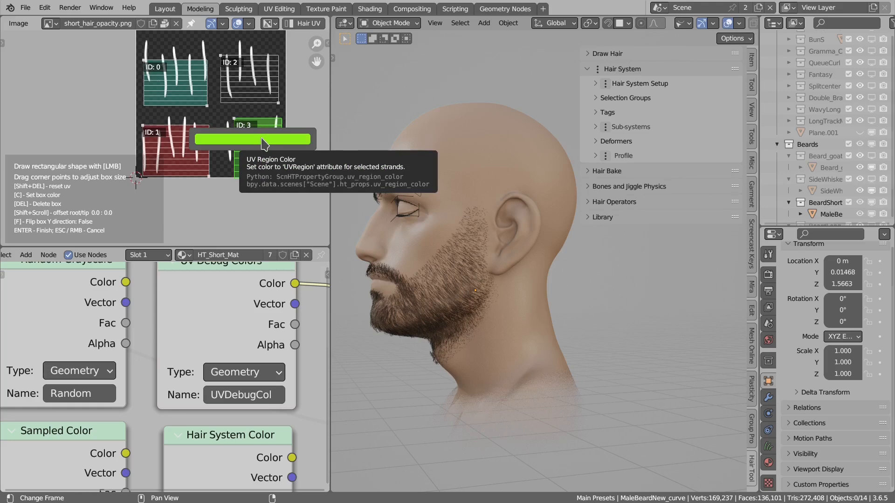
{"action": "middle_click_drag", "start_coordinate": [182, 148], "coordinate": [214, 138]}
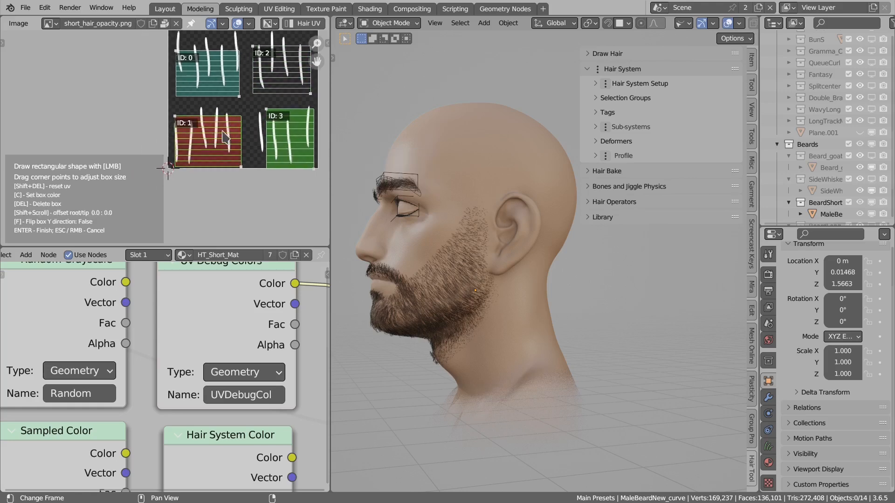
{"action": "key", "text": "c"}
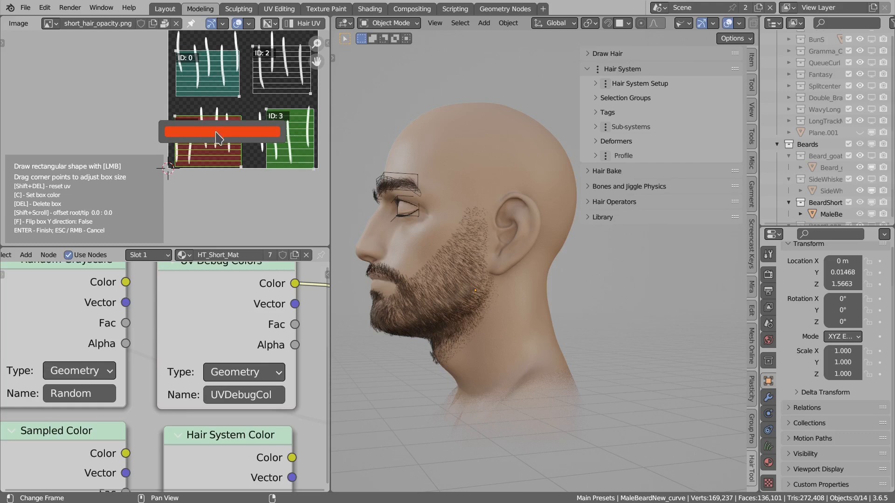
{"action": "key", "text": "ctrl+v"}
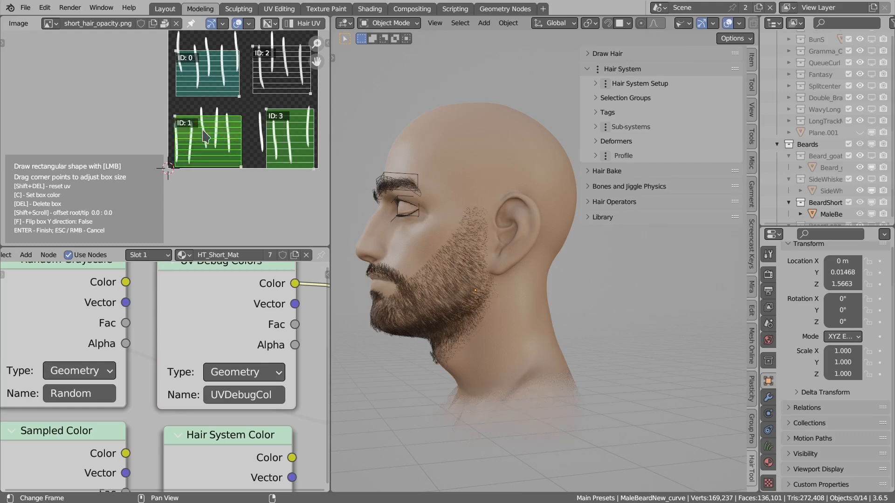
{"action": "key", "text": "c"}
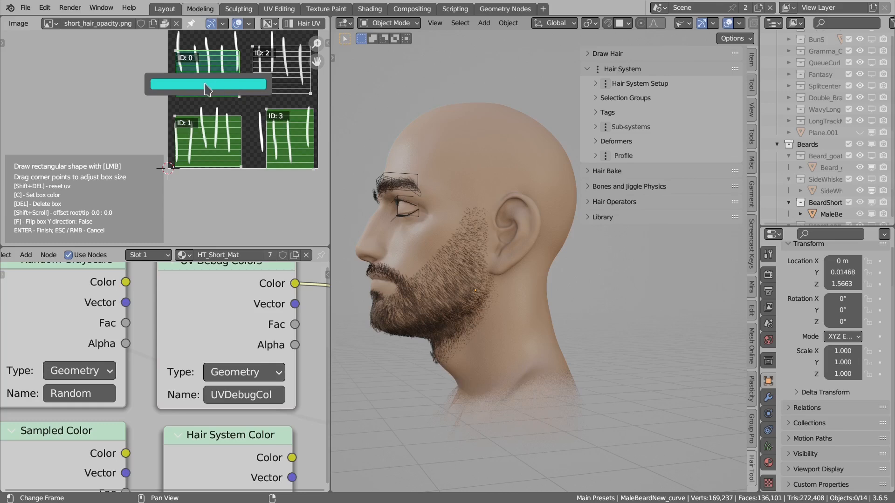
{"action": "key", "text": "ctrl+v"}
- Pick a box color for UV region ID 2 and finish the UV region editing
{"action": "middle_click_drag", "start_coordinate": [267, 105], "coordinate": [228, 128]}
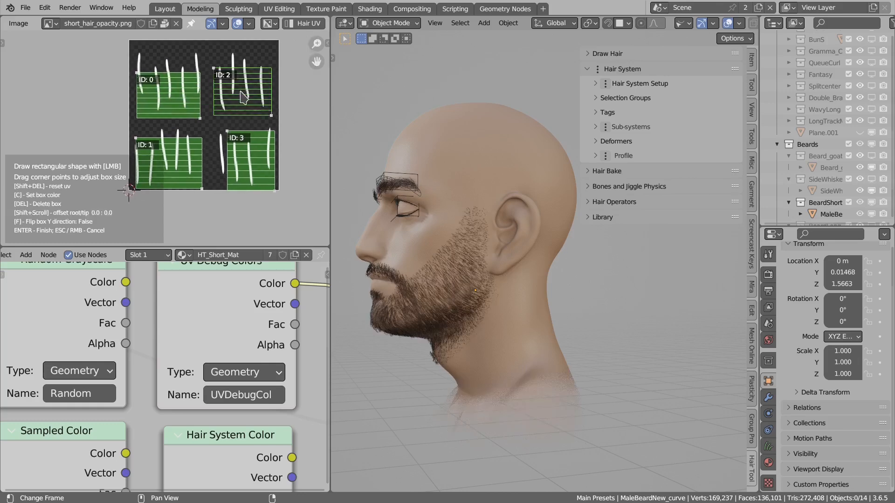
{"action": "key", "text": "c"}
{"action": "left_click", "coordinate": [235, 95]}
{"action": "left_click", "coordinate": [278, 112]}
{"action": "left_click", "coordinate": [228, 173]}
{"action": "key", "text": "Return"}
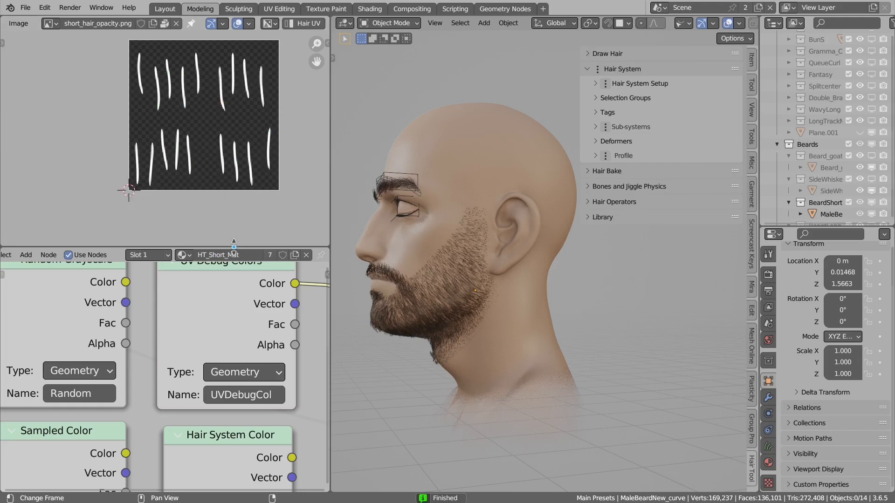
- Enlarge the node editor and preview the UV Debug Colors node's output directly on the beard
{"action": "left_click_drag", "start_coordinate": [233, 247], "coordinate": [247, 161]}
{"action": "scroll", "coordinate": [153, 264], "scroll_direction": "down", "scroll_amount": 4}
{"action": "middle_click_drag", "start_coordinate": [150, 266], "coordinate": [191, 253]}
{"action": "scroll", "coordinate": [189, 252], "scroll_direction": "up", "scroll_amount": 2}
{"action": "left_click_drag", "start_coordinate": [138, 238], "coordinate": [139, 233]}
{"action": "middle_click_drag", "start_coordinate": [278, 243], "coordinate": [180, 241]}
{"action": "left_click_drag", "start_coordinate": [181, 239], "coordinate": [184, 230]}
{"action": "left_click", "coordinate": [184, 230], "text": "ctrl+shift"}
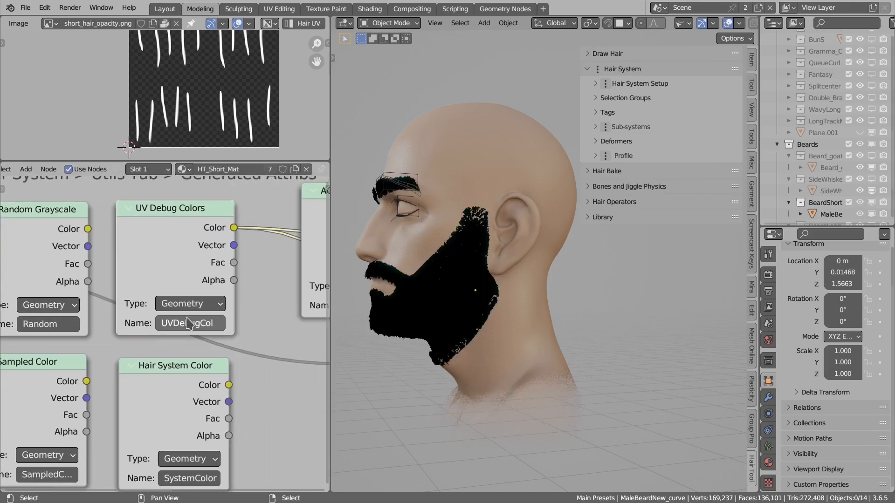
{"action": "scroll", "coordinate": [432, 292], "scroll_direction": "up", "scroll_amount": 1}
{"action": "middle_click_drag", "start_coordinate": [457, 275], "coordinate": [495, 261]}
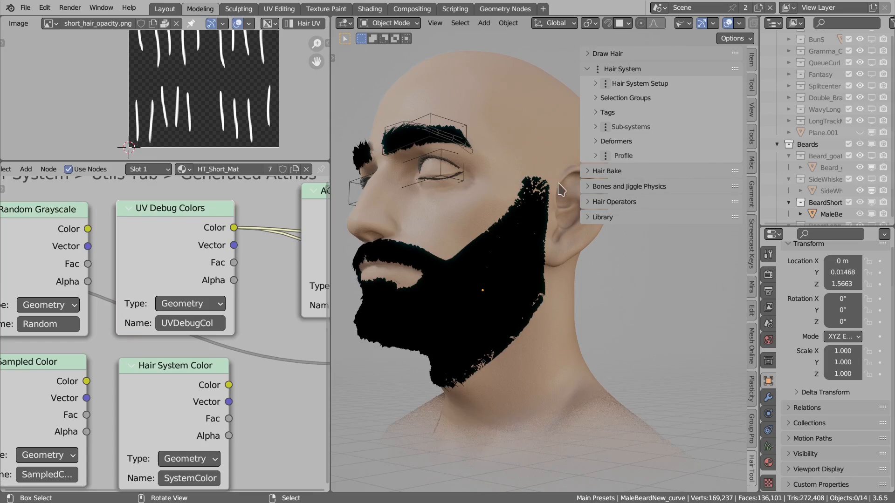
- Enable UV Debug Colors in the additional profile settings of the beard's hair system
{"action": "left_click", "coordinate": [623, 156]}
{"action": "left_click", "coordinate": [613, 315]}
{"action": "left_click", "coordinate": [633, 312]}
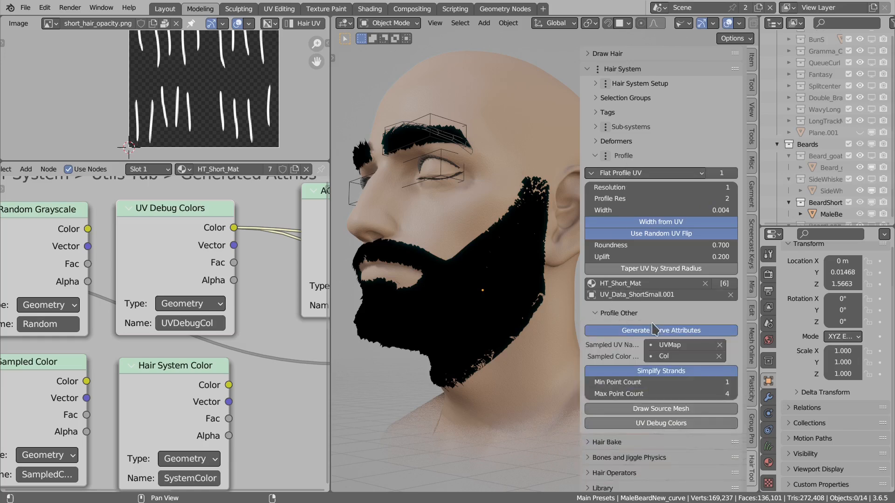
{"action": "left_click", "coordinate": [651, 421]}
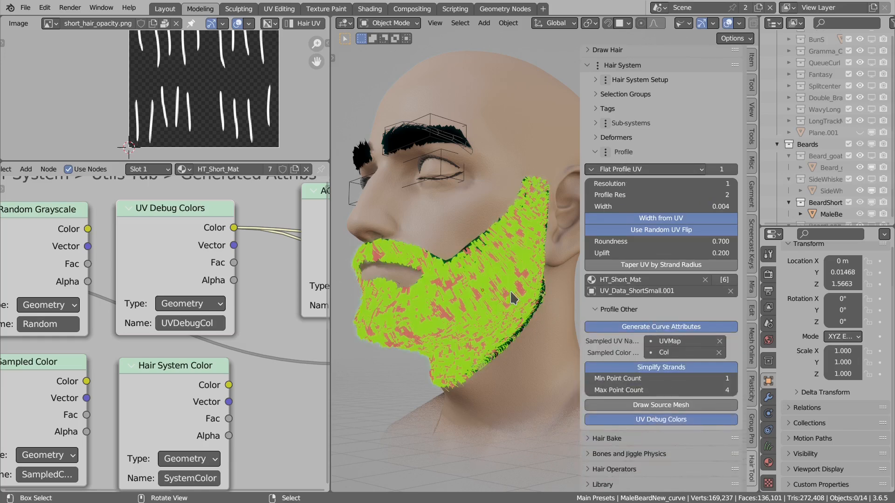
{"action": "middle_click_drag", "start_coordinate": [539, 282], "coordinate": [523, 283]}
{"action": "left_click_drag", "start_coordinate": [584, 291], "coordinate": [608, 287]}
{"action": "left_click", "coordinate": [643, 314]}
- Return the preview to the HairShaderMain node's output and set its Debug Color Mix to 1.000
{"action": "scroll", "coordinate": [211, 293], "scroll_direction": "down", "scroll_amount": 7}
{"action": "middle_click_drag", "start_coordinate": [283, 333], "coordinate": [126, 306]}
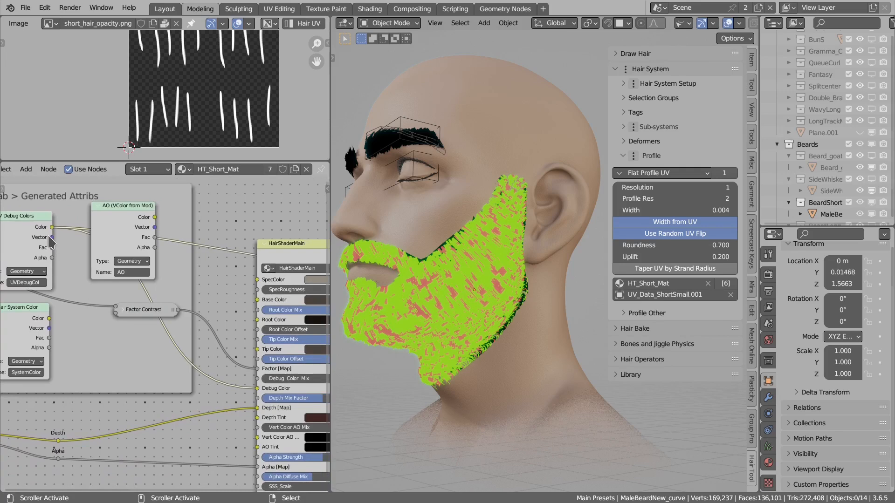
{"action": "scroll", "coordinate": [50, 242], "scroll_direction": "up", "scroll_amount": 2}
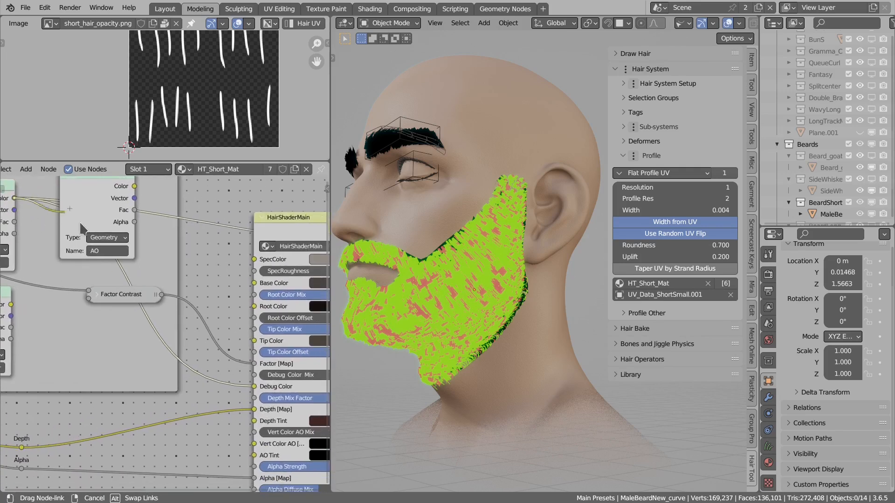
{"action": "scroll", "coordinate": [288, 390], "scroll_direction": "down", "scroll_amount": 1}
{"action": "middle_click_drag", "start_coordinate": [292, 390], "coordinate": [226, 380]}
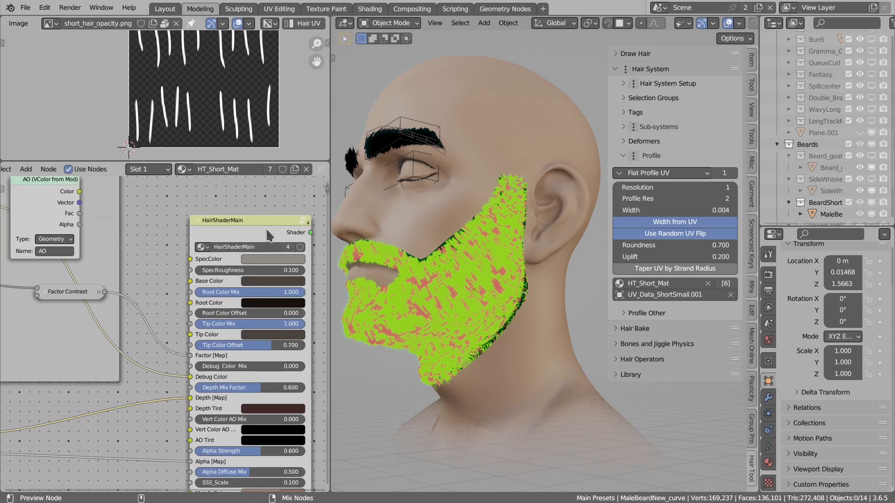
{"action": "middle_click_drag", "start_coordinate": [249, 352], "coordinate": [229, 339]}
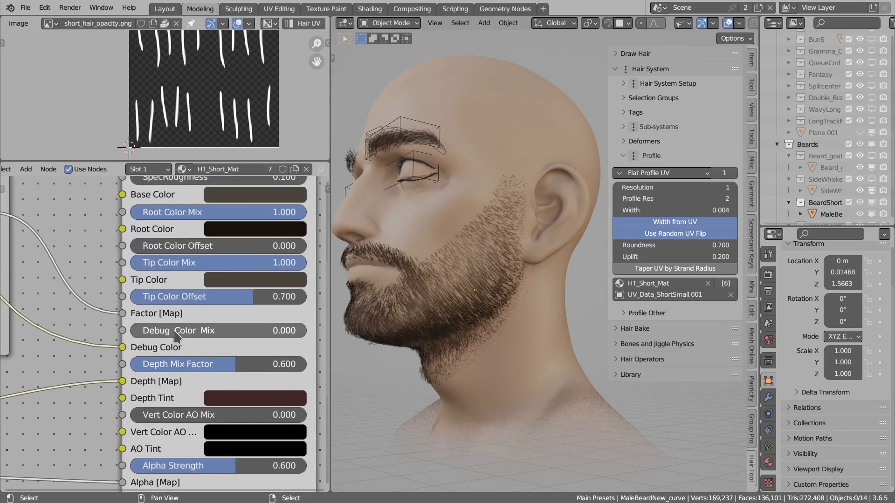
{"action": "left_click_drag", "start_coordinate": [166, 334], "coordinate": [336, 335]}
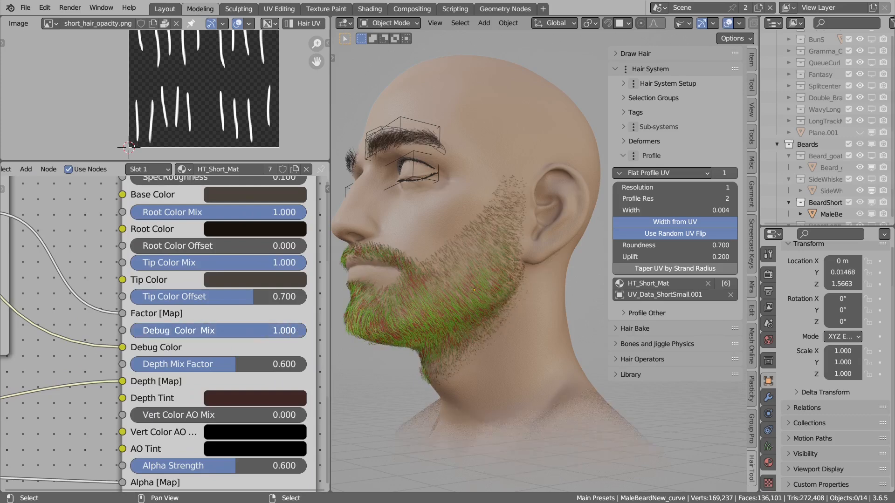
{"action": "middle_click_drag", "start_coordinate": [543, 313], "coordinate": [520, 309]}
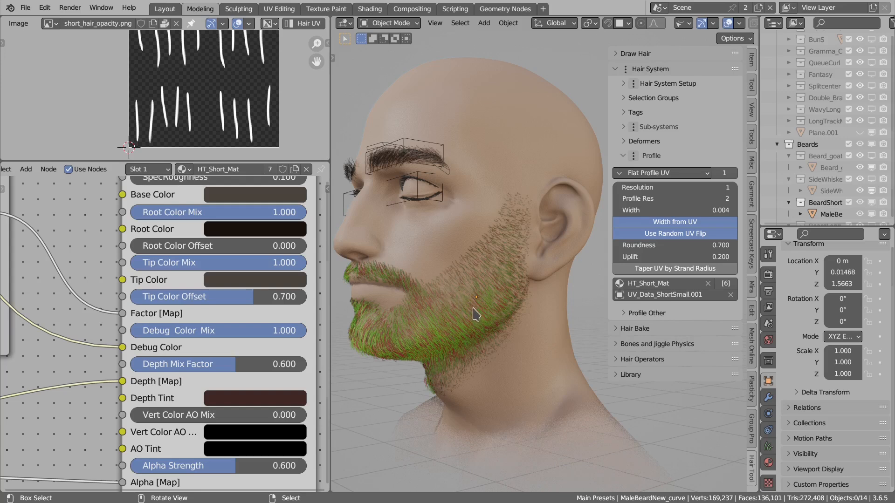
- Toggle the beard's UV Regions Distribute deformer off and on, and limit it to UV regions 0, 1 and 3
{"action": "left_click", "coordinate": [654, 155]}
{"action": "left_click", "coordinate": [645, 141]}
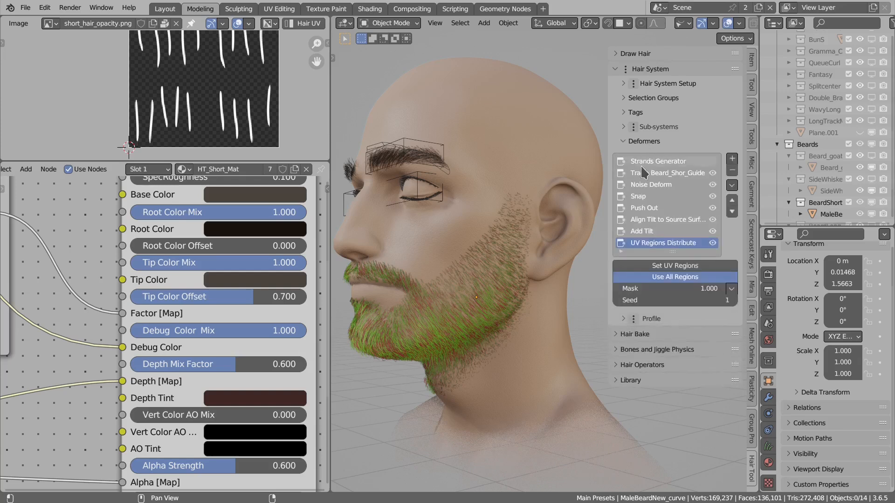
{"action": "left_click", "coordinate": [712, 243]}
{"action": "left_click", "coordinate": [712, 243]}
{"action": "left_click", "coordinate": [697, 266]}
{"action": "left_click", "coordinate": [514, 406]}
{"action": "left_click", "coordinate": [520, 462], "text": "shift"}
{"action": "left_click", "coordinate": [584, 465], "text": "shift"}
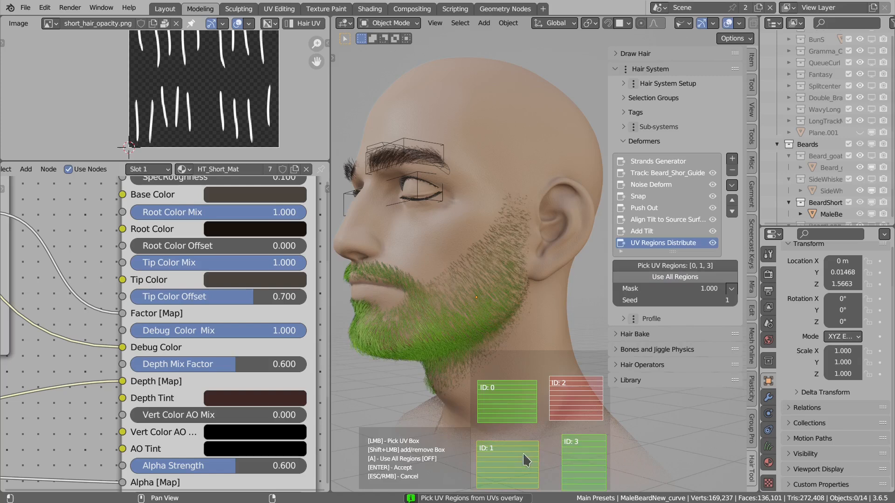
{"action": "key", "text": "Return"}
{"action": "middle_click_drag", "start_coordinate": [509, 328], "coordinate": [468, 273]}
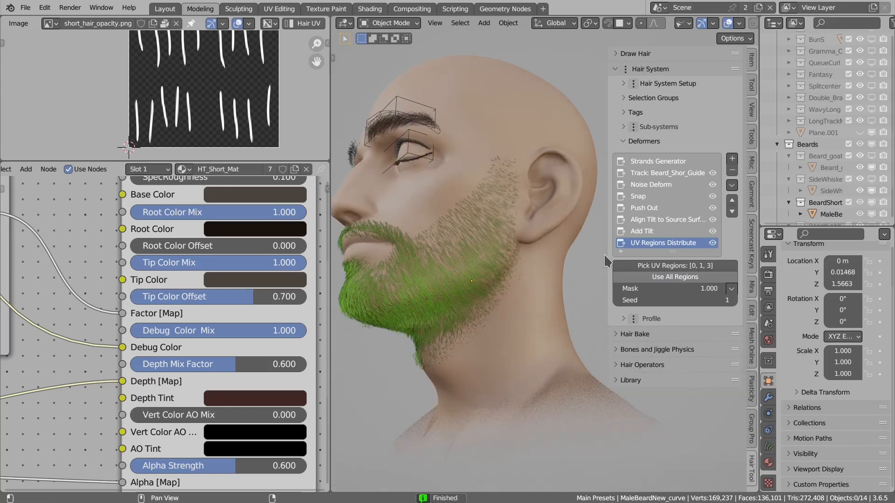
- Add a second UV Regions Distribute deformer using only UV region 2, and toggle its visibility to compare
{"action": "left_click", "coordinate": [732, 158]}
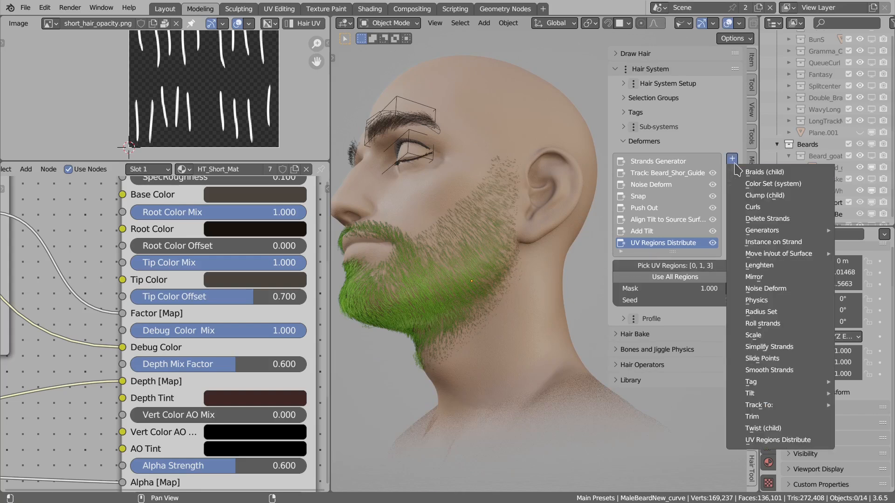
{"action": "left_click", "coordinate": [758, 442]}
{"action": "left_click", "coordinate": [673, 279]}
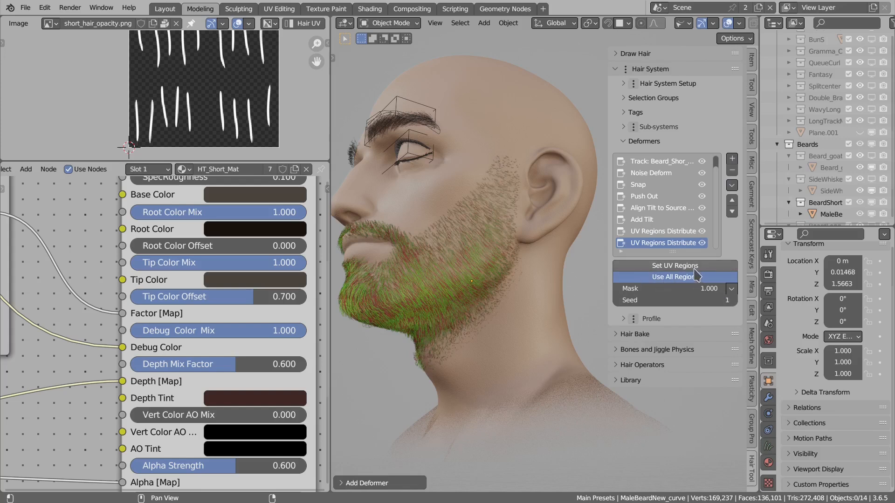
{"action": "left_click", "coordinate": [689, 269]}
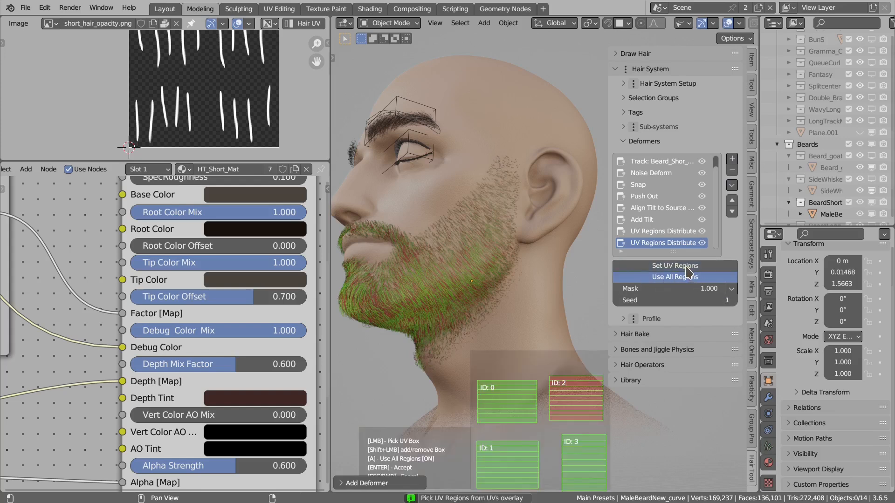
{"action": "left_click", "coordinate": [579, 400]}
{"action": "key", "text": "Return"}
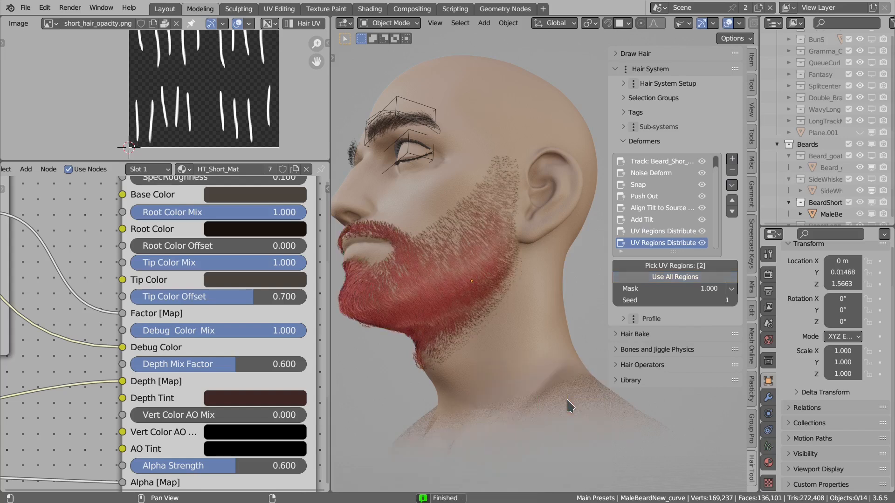
{"action": "left_click", "coordinate": [702, 242]}
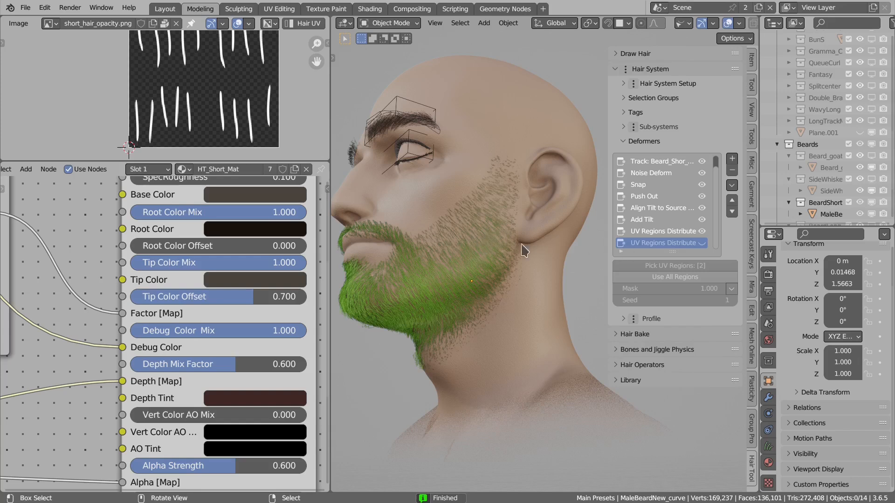
{"action": "left_click", "coordinate": [702, 242]}
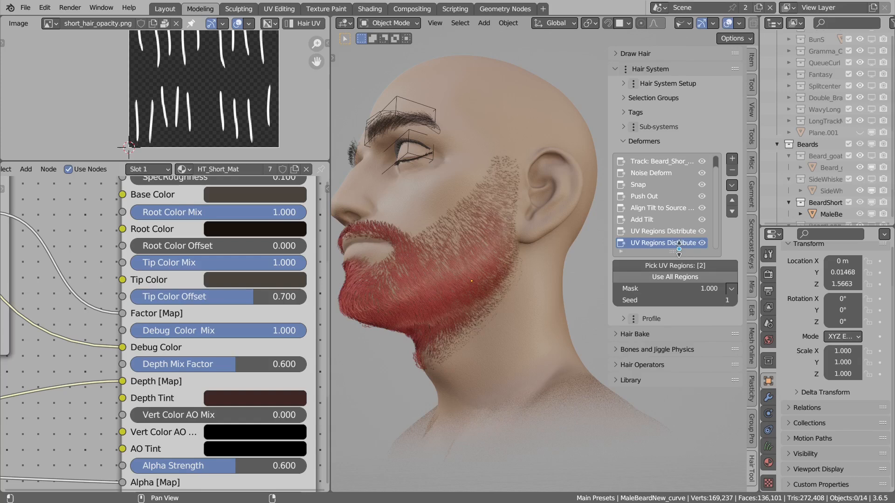
- Add a Length Mask to the second UV Regions Distribute deformer and set its Max to 0.910
{"action": "left_click", "coordinate": [731, 289]}
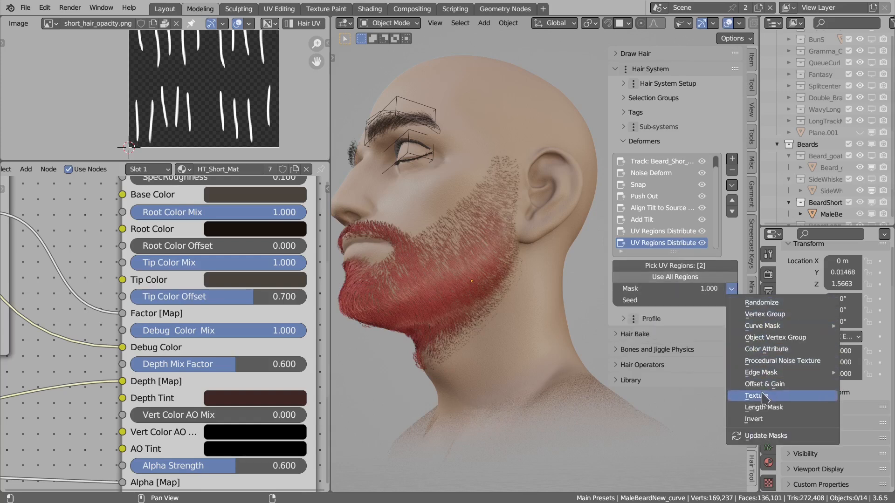
{"action": "left_click", "coordinate": [763, 408]}
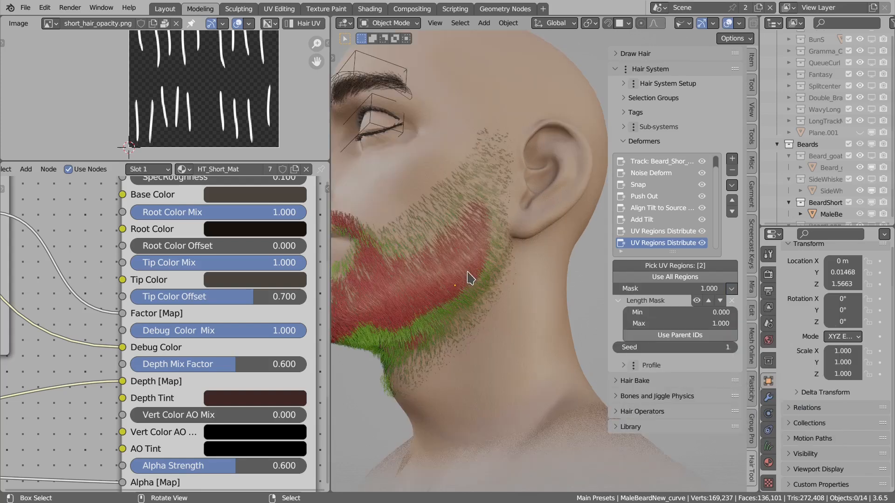
{"action": "scroll", "coordinate": [475, 282], "scroll_direction": "up", "scroll_amount": 3}
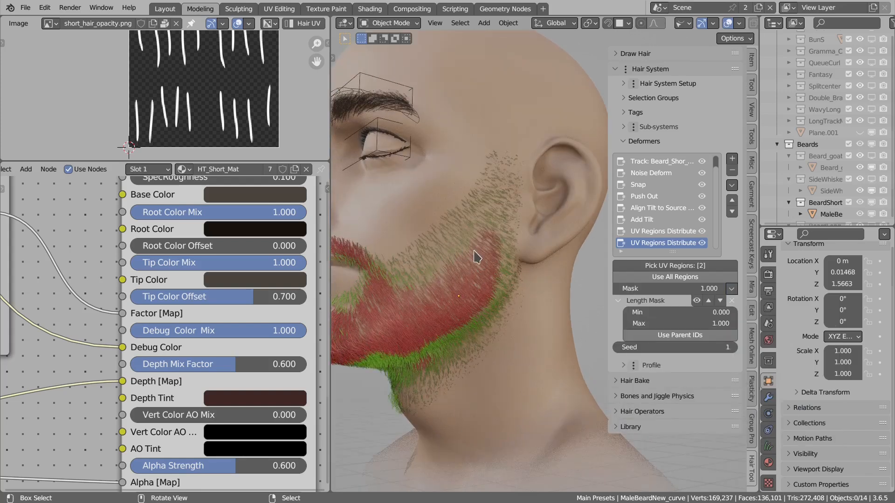
{"action": "mouse_move", "coordinate": [681, 316]}
{"action": "left_mouse_down"}
{"action": "mouse_move", "coordinate": [689, 316]}
{"action": "mouse_move", "coordinate": [681, 326]}
{"action": "left_mouse_up"}
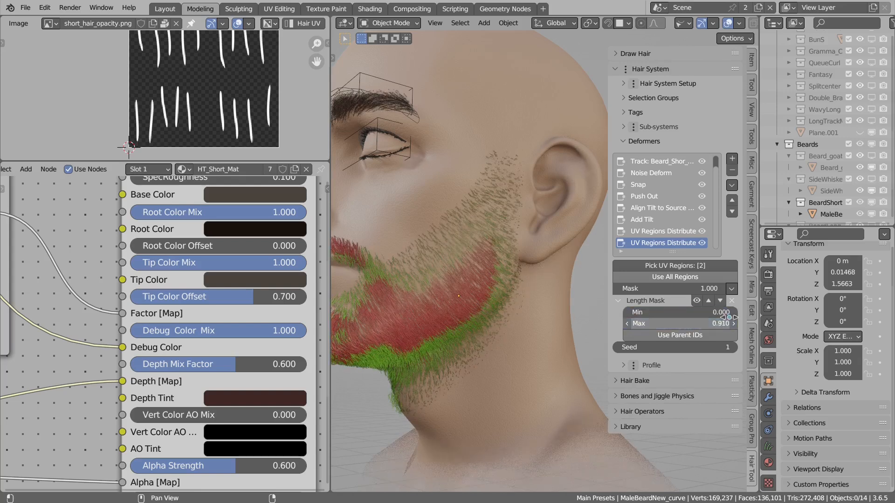
- Add a Randomize mask to the same deformer with a Rand Range of 0.170
{"action": "left_click", "coordinate": [732, 290]}
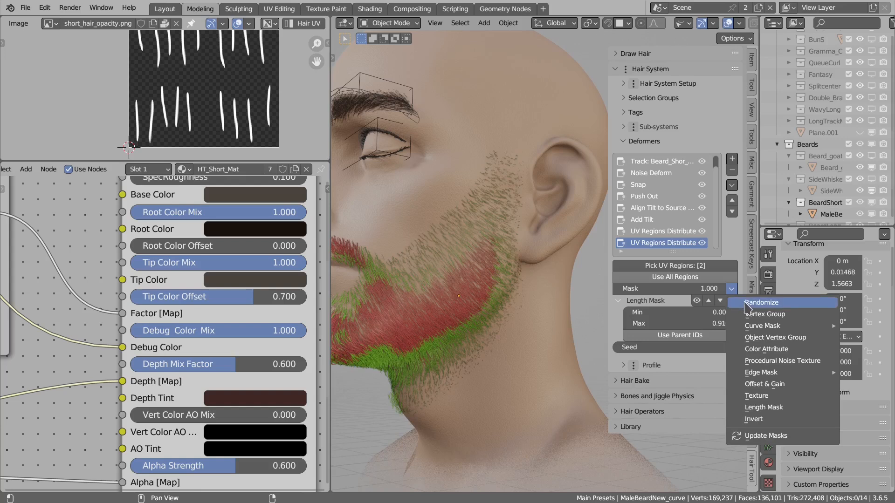
{"action": "left_click", "coordinate": [746, 308]}
{"action": "left_click_drag", "start_coordinate": [666, 359], "coordinate": [653, 359]}
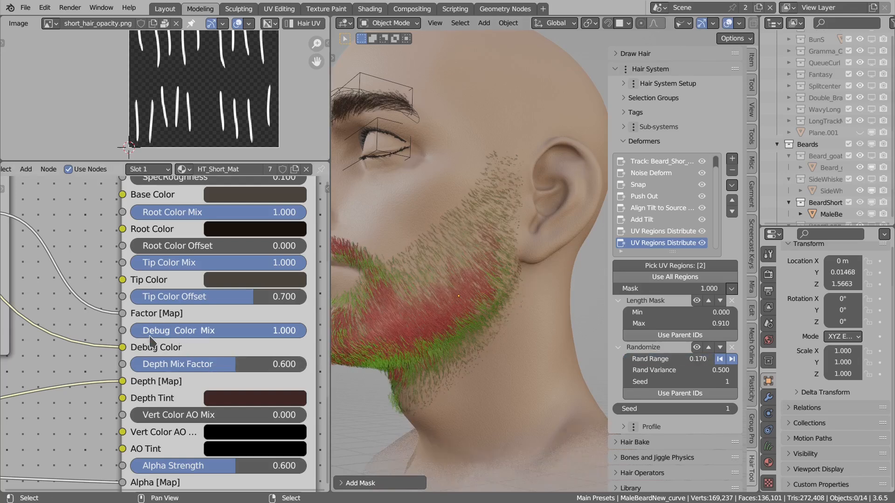
- Set the HairShaderMain node's Debug Color Mix to 0.000 and check the beard's natural colors
{"action": "scroll", "coordinate": [150, 336], "scroll_direction": "down", "scroll_amount": 2}
{"action": "middle_click_drag", "start_coordinate": [197, 329], "coordinate": [187, 331]}
{"action": "left_click_drag", "start_coordinate": [214, 332], "coordinate": [64, 332]}
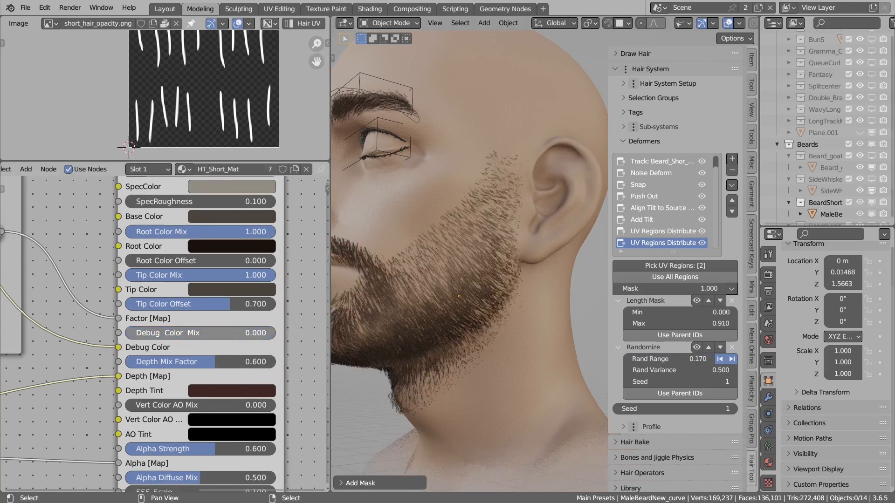
{"action": "scroll", "coordinate": [423, 303], "scroll_direction": "down", "scroll_amount": 4}
{"action": "middle_click_drag", "start_coordinate": [423, 303], "coordinate": [428, 311]}
{"action": "scroll", "coordinate": [457, 294], "scroll_direction": "up", "scroll_amount": 2}
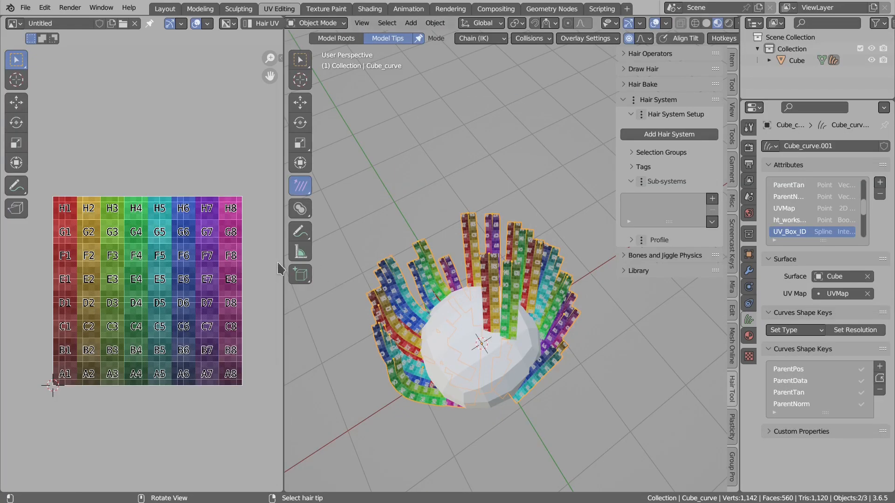
- Show the UV region boxes of the cube's hair over the texture and cancel without editing them
{"action": "middle_click_drag", "start_coordinate": [392, 282], "coordinate": [401, 275]}
{"action": "left_click", "coordinate": [266, 27]}
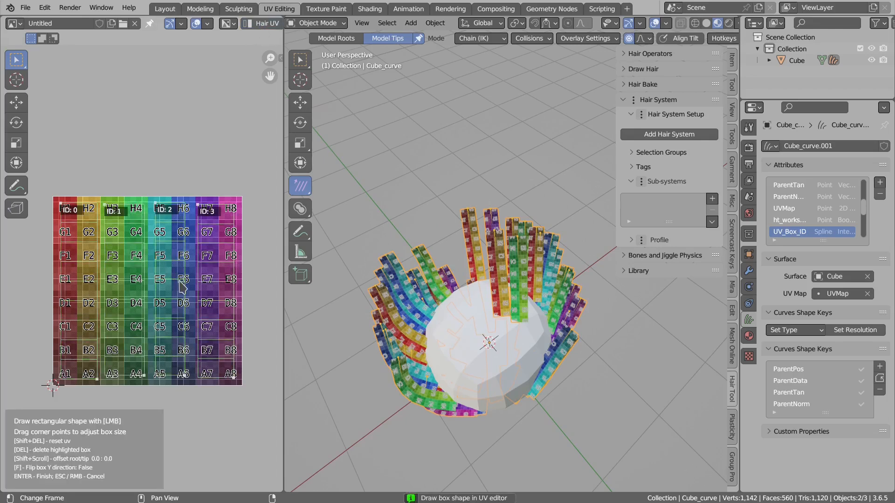
{"action": "key", "text": "Escape"}
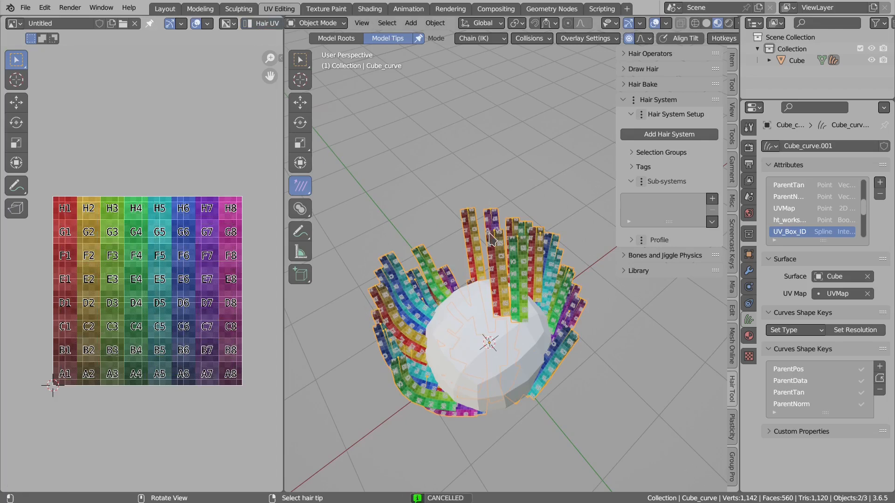
{"action": "middle_click_drag", "start_coordinate": [403, 261], "coordinate": [398, 266]}
- Select the hair strands on the upper part of the cube and assign only UV region ID 1 to them
{"action": "key", "text": "a"}
{"action": "left_click_drag", "start_coordinate": [454, 192], "coordinate": [562, 274]}
{"action": "key", "text": "shift+w"}
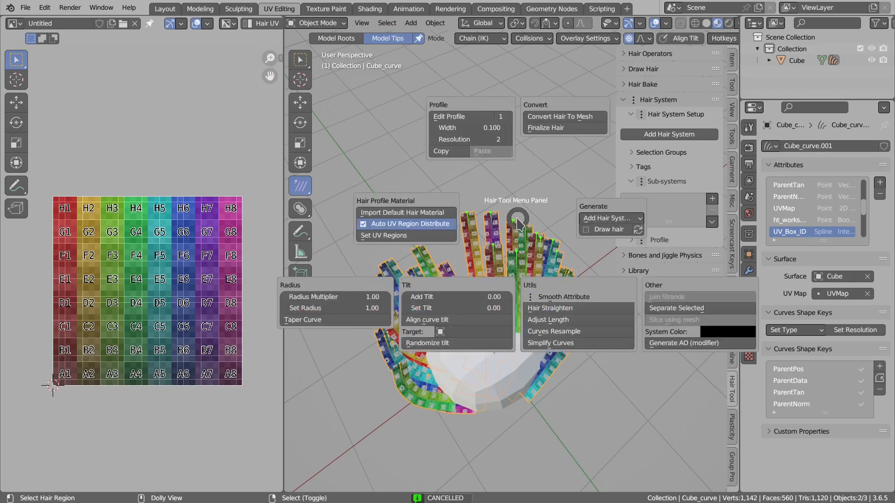
{"action": "left_click", "coordinate": [421, 237]}
{"action": "key", "text": "f"}
{"action": "left_click", "coordinate": [545, 394]}
{"action": "left_click", "coordinate": [511, 392]}
{"action": "left_click", "coordinate": [472, 396]}
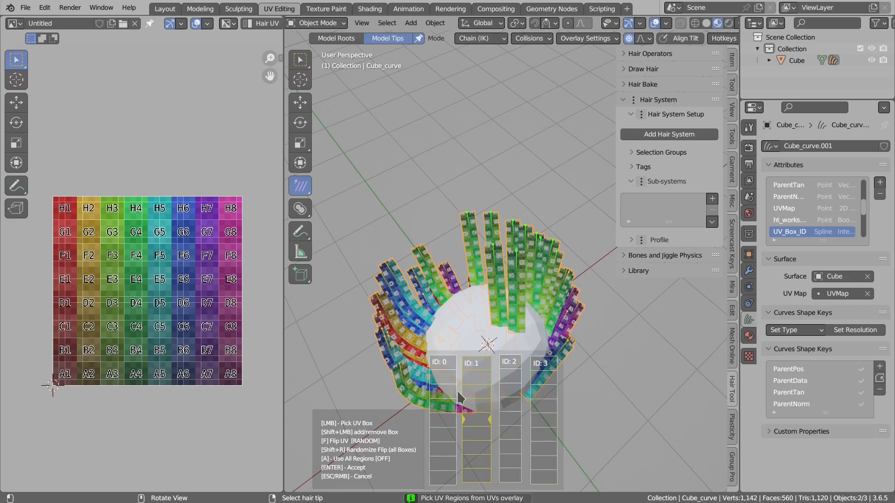
{"action": "left_click", "coordinate": [445, 392], "text": "shift"}
{"action": "left_click", "coordinate": [480, 392]}
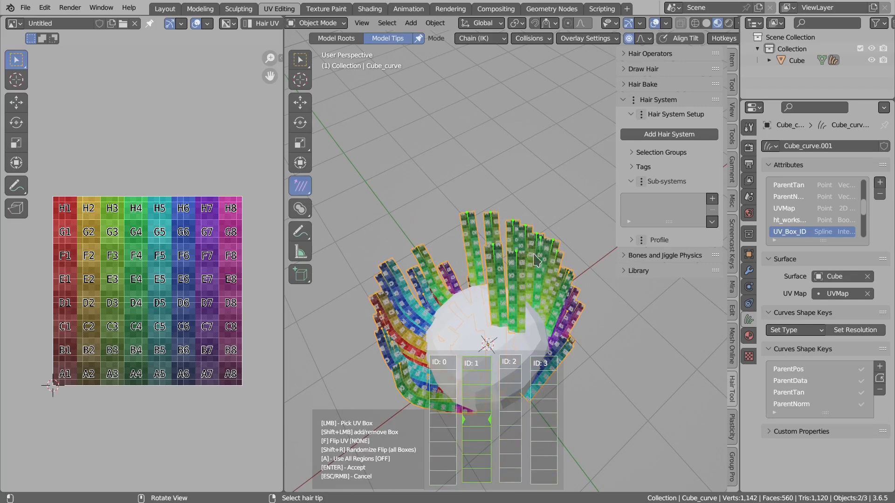
- Cycle the UV flip of region ID 1 through off, on and random, accept the region choice and deselect all hair
{"action": "scroll", "coordinate": [536, 256], "scroll_direction": "up", "scroll_amount": 2}
{"action": "middle_click_drag", "start_coordinate": [520, 214], "coordinate": [522, 238]}
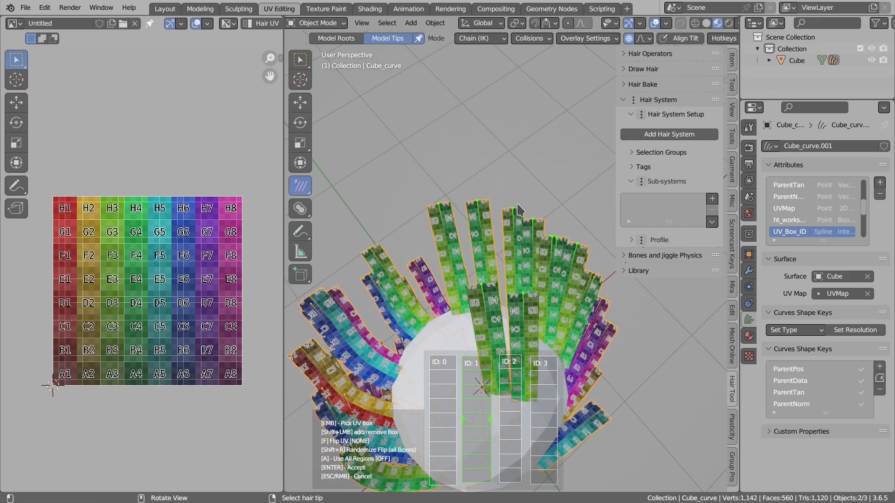
{"action": "key", "text": "f"}
{"action": "key", "text": "f"}
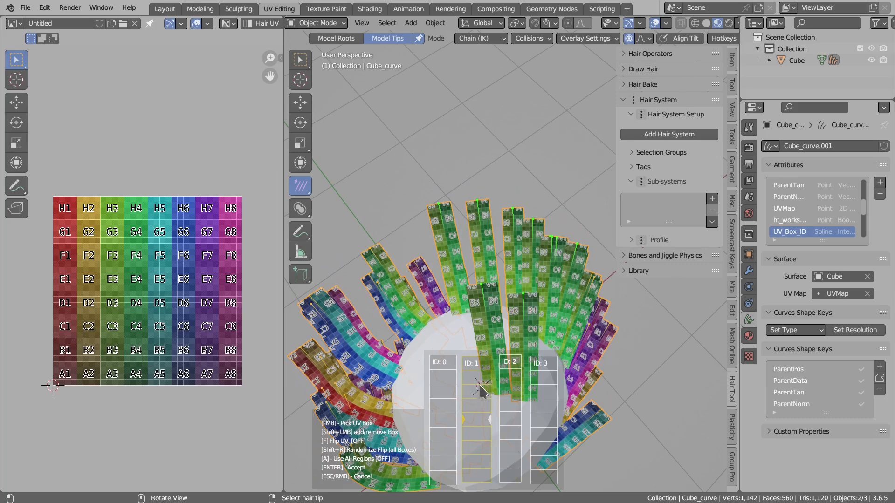
{"action": "key", "text": "f"}
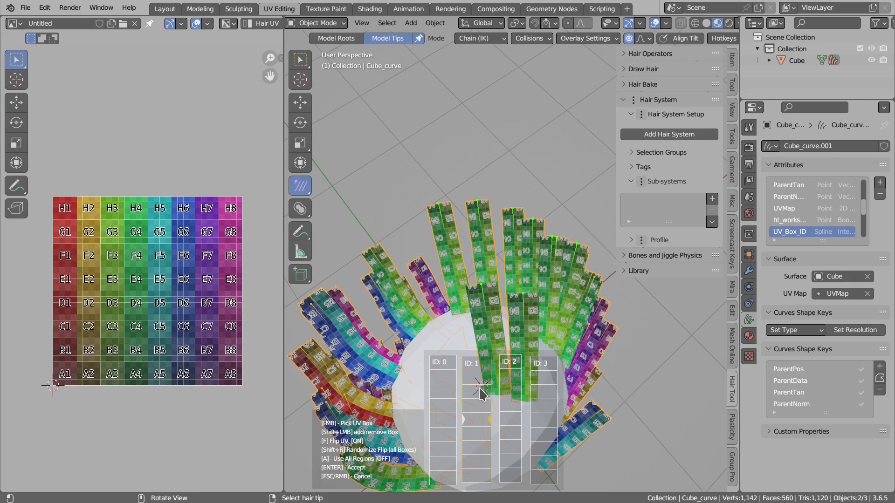
{"action": "key", "text": "f"}
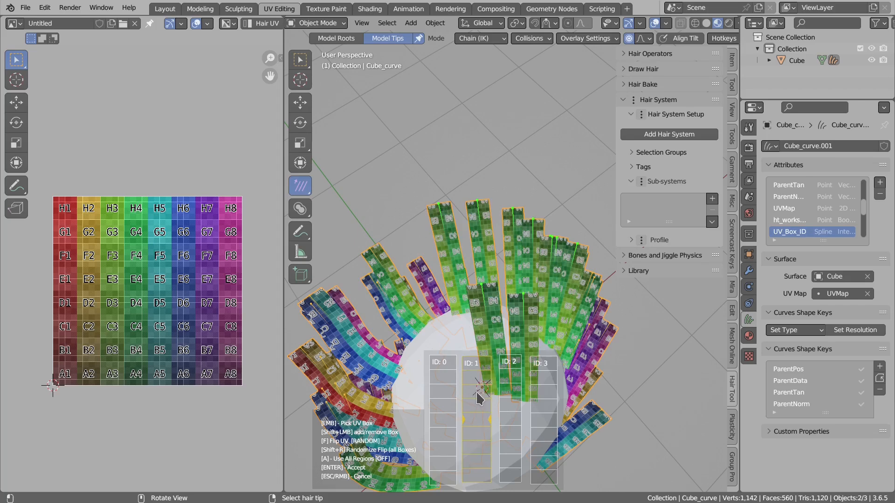
{"action": "key", "text": "f"}
{"action": "key", "text": "Return"}
{"action": "key", "text": "alt+a"}
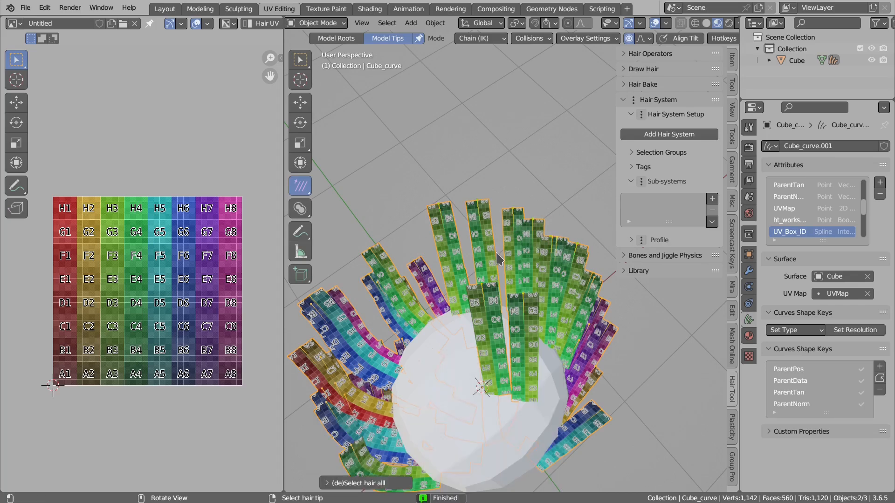
- Select a few hair strands on the side of the cube beside the green upper hair and assign UV region ID 0 to them
{"action": "middle_click_drag", "start_coordinate": [496, 253], "coordinate": [490, 235]}
{"action": "scroll", "coordinate": [490, 236], "scroll_direction": "down", "scroll_amount": 2}
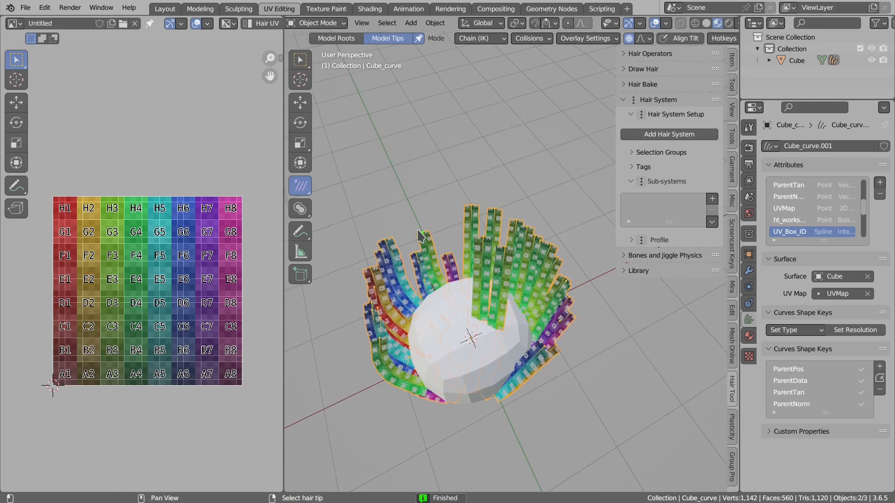
{"action": "scroll", "coordinate": [454, 265], "scroll_direction": "up", "scroll_amount": 2}
{"action": "left_click_drag", "start_coordinate": [418, 280], "coordinate": [432, 253]}
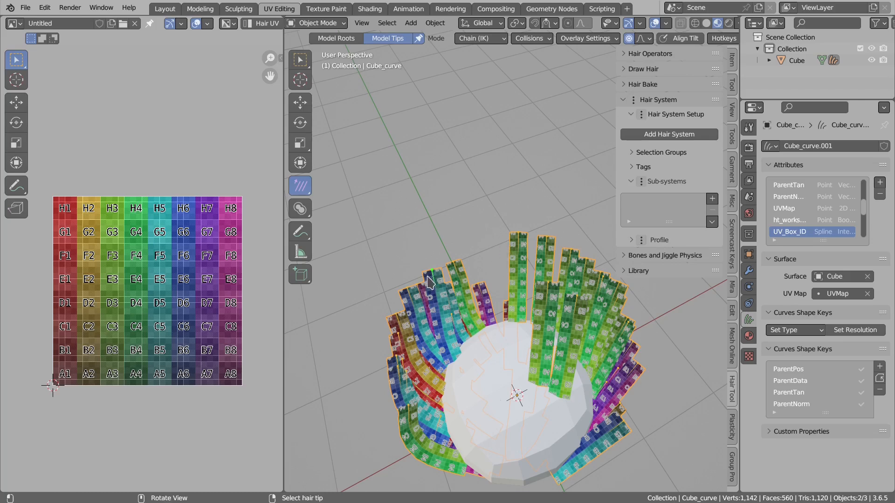
{"action": "key", "text": "ctrl+shift+h"}
{"action": "left_click", "coordinate": [440, 231]}
{"action": "left_click", "coordinate": [441, 386]}
- Set the UV flip of region ID 0 to on for the selected strands and accept the region choice
{"action": "key", "text": "f"}
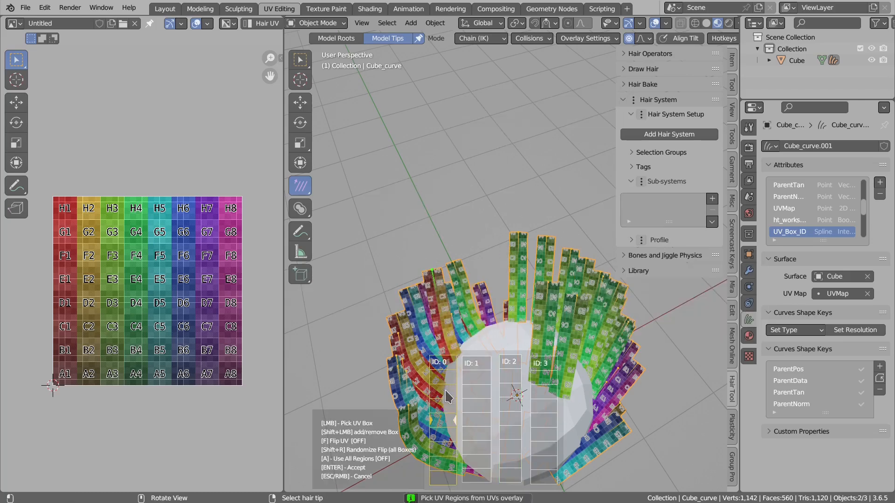
{"action": "key", "text": "f"}
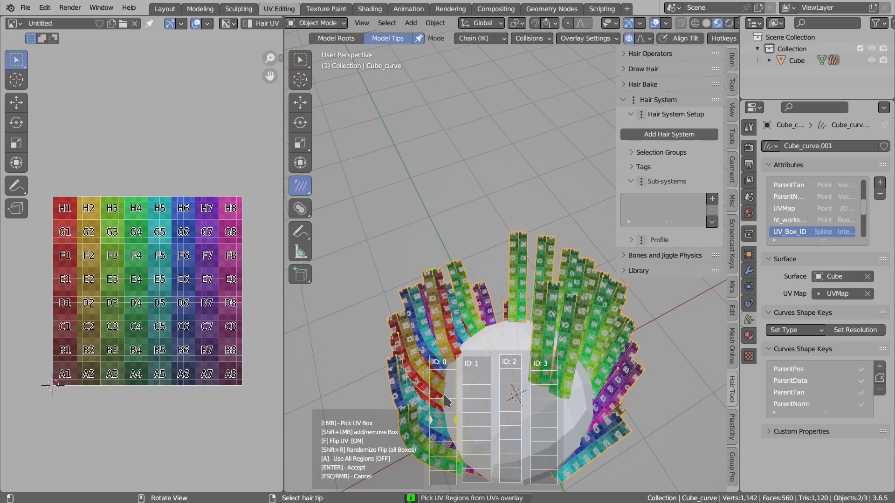
{"action": "key", "text": "Return"}
- Add a Strands Filter sub-system to the cube's hair
{"action": "middle_click_drag", "start_coordinate": [514, 240], "coordinate": [446, 239]}
{"action": "left_click", "coordinate": [713, 200]}
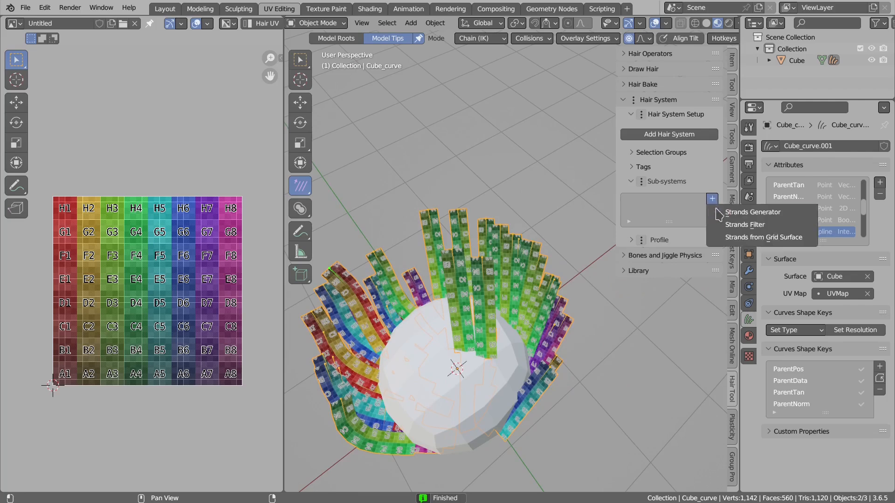
{"action": "left_click", "coordinate": [725, 225]}
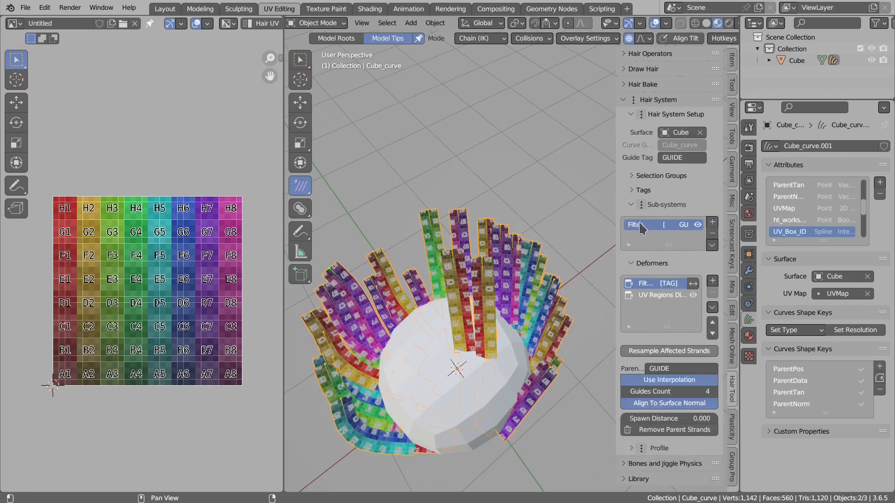
- Limit the filter's UV Regions Distribute deformer to UV region ID 3 instead of all regions
{"action": "left_click", "coordinate": [653, 296]}
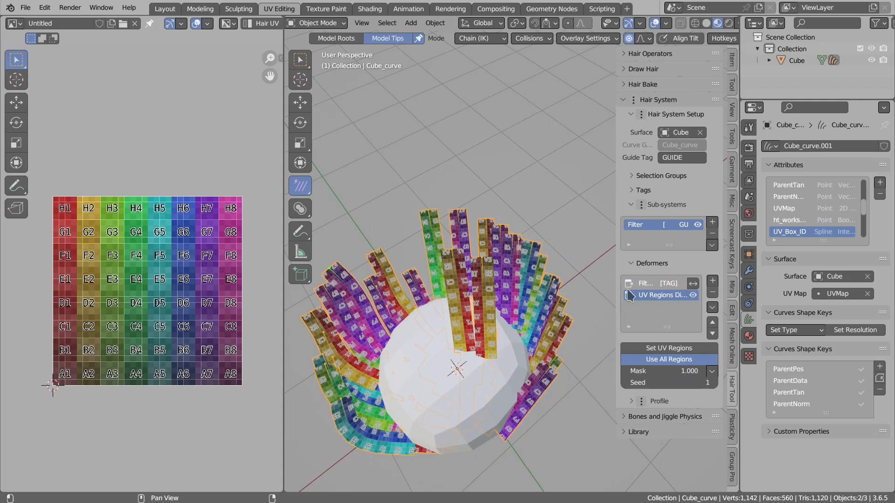
{"action": "left_click_drag", "start_coordinate": [615, 300], "coordinate": [589, 300]}
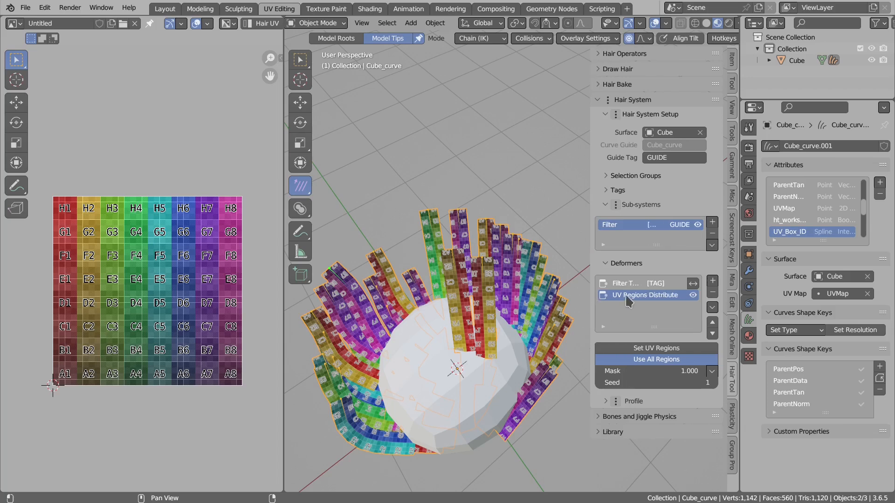
{"action": "left_click", "coordinate": [661, 348]}
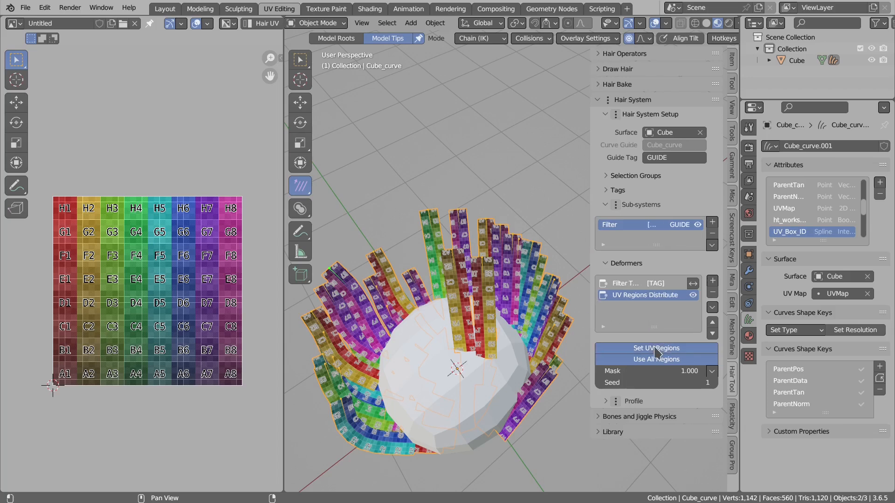
{"action": "left_click", "coordinate": [548, 375]}
{"action": "key", "text": "Return"}
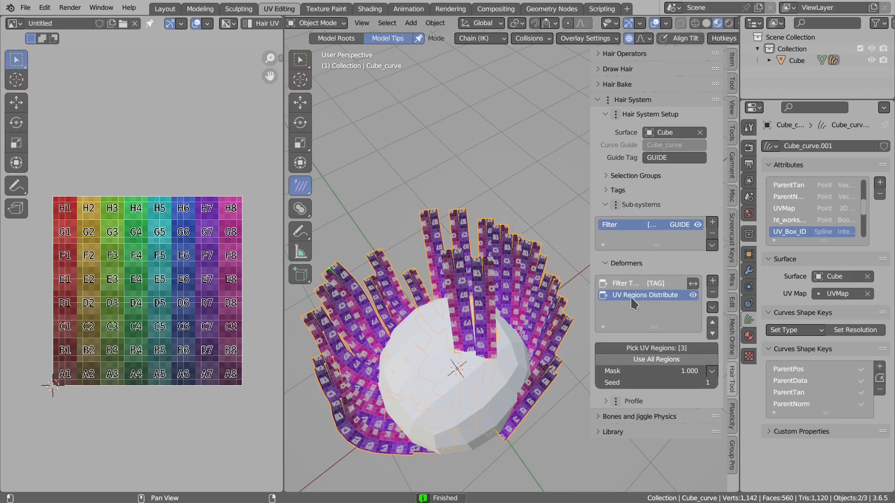
- Disable the UV Regions Distribute deformer to inspect the per-strand regions on the cube's hair, and enable it again
{"action": "left_click", "coordinate": [693, 295]}
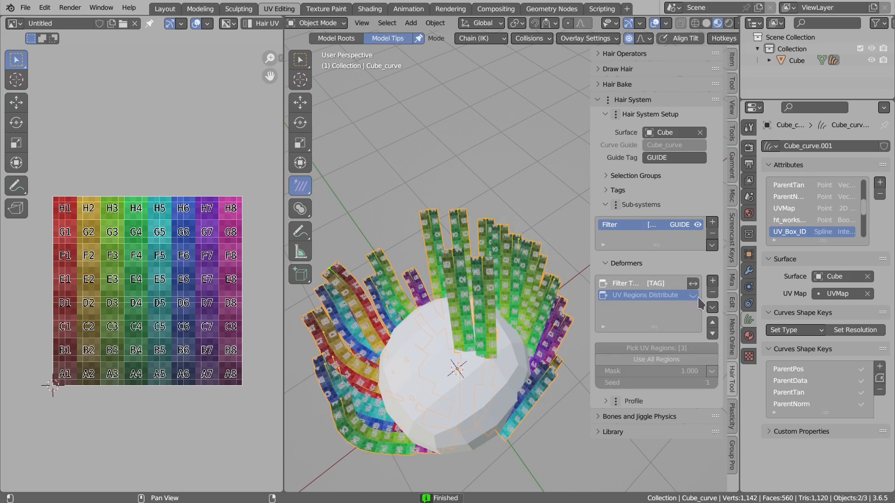
{"action": "middle_click_drag", "start_coordinate": [482, 294], "coordinate": [452, 218]}
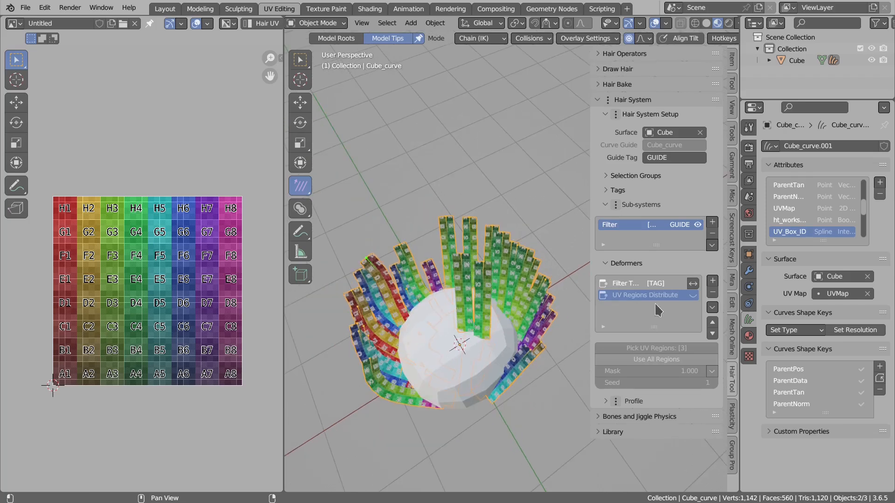
{"action": "left_click", "coordinate": [693, 296]}
- Assign UV region ID 0 with random flip to only the hair strands on one side of the cube, and hide the Filter sub-system
{"action": "key", "text": "a"}
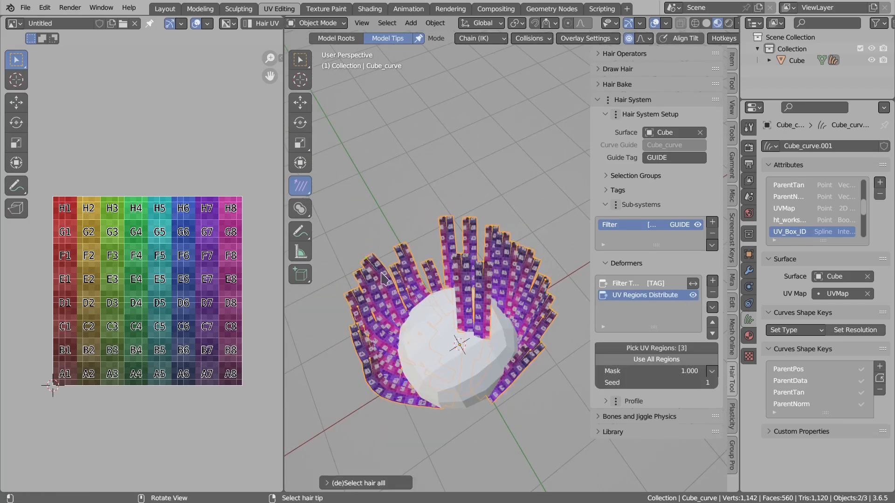
{"action": "left_click_drag", "start_coordinate": [339, 240], "coordinate": [423, 402]}
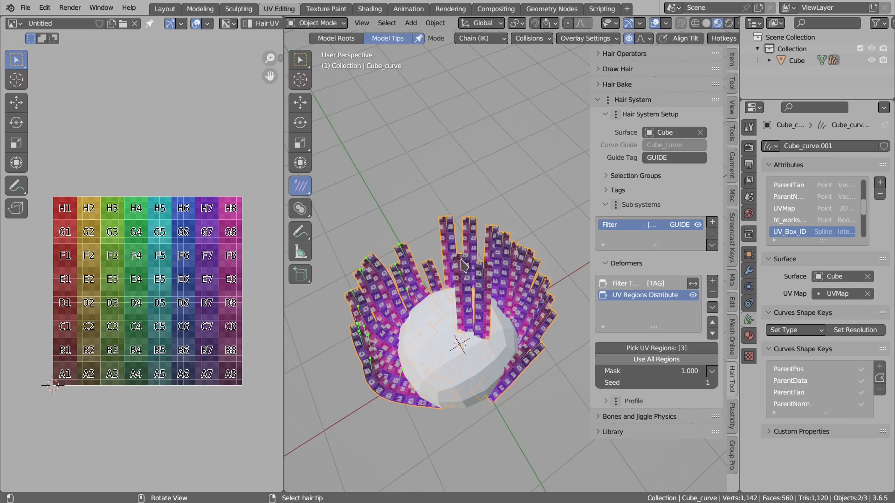
{"action": "key", "text": "ctrl+shift+h"}
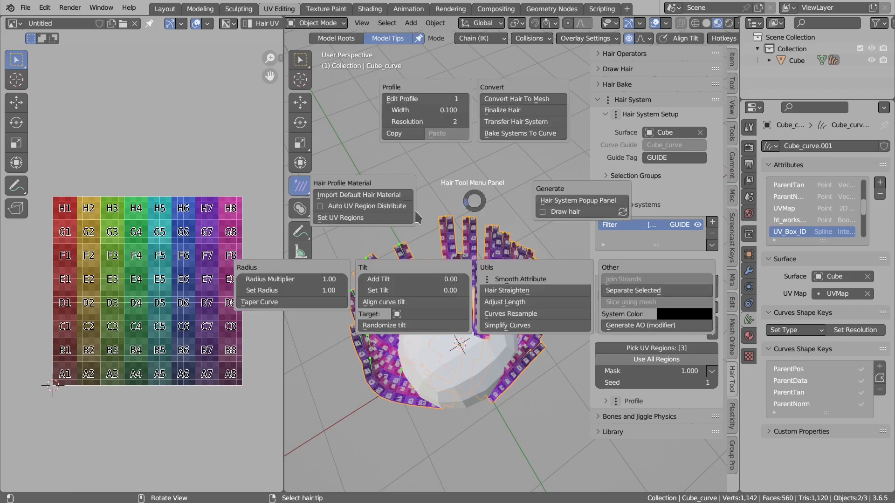
{"action": "left_click", "coordinate": [379, 220]}
{"action": "key", "text": "f"}
{"action": "key", "text": "f"}
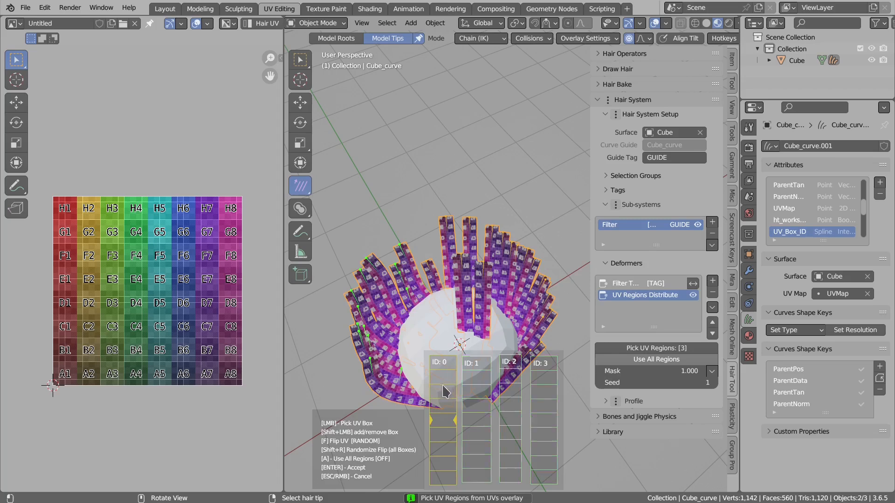
{"action": "left_click", "coordinate": [436, 385]}
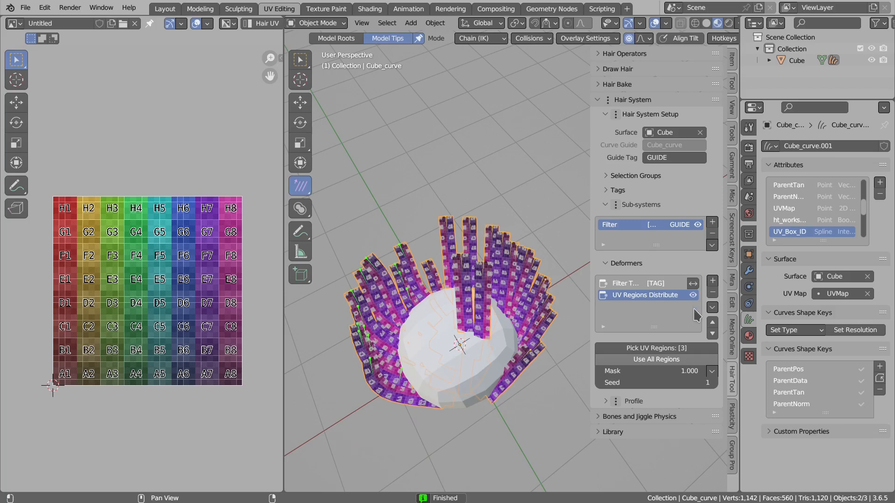
{"action": "left_click", "coordinate": [697, 225]}
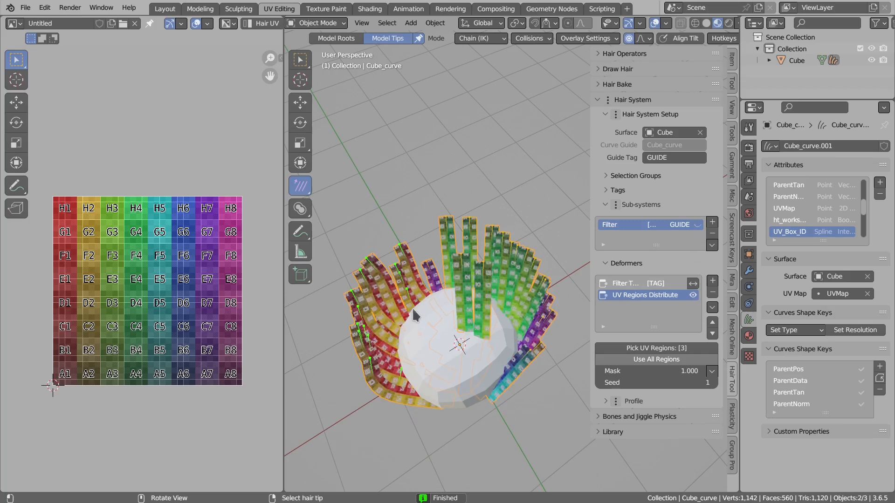
{"action": "left_click_drag", "start_coordinate": [365, 287], "coordinate": [373, 273]}
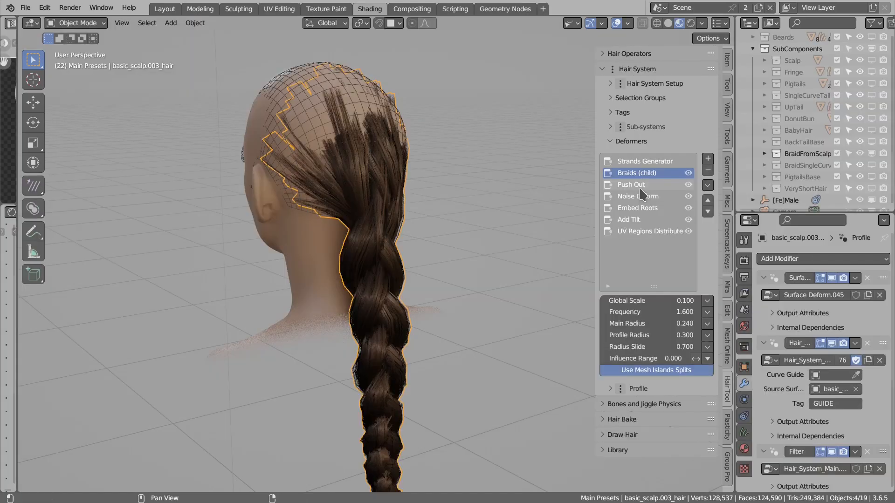
- View the braided head from behind and show the annotations in the viewport overlays
{"action": "middle_click_drag", "start_coordinate": [599, 193], "coordinate": [368, 163]}
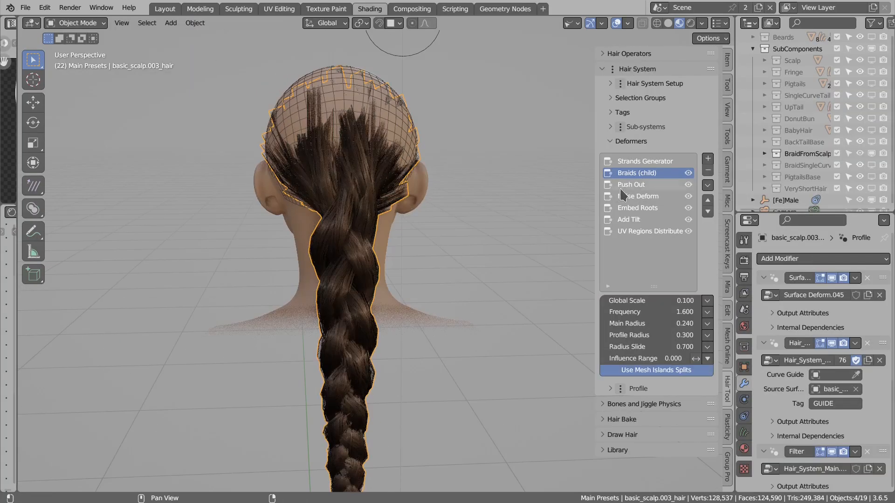
{"action": "left_click", "coordinate": [628, 23]}
{"action": "left_click", "coordinate": [619, 112]}
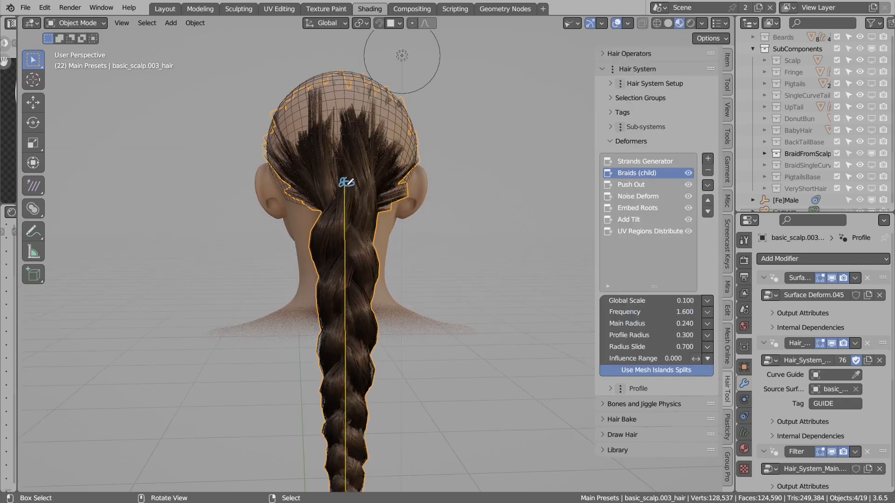
- Mark the braid's root point on the back of the head and sketch how the scalp hair gathers into it, clearing the marks
{"action": "left_click_drag", "start_coordinate": [348, 178], "coordinate": [340, 184]}
{"action": "middle_click_drag", "start_coordinate": [359, 179], "coordinate": [362, 183]}
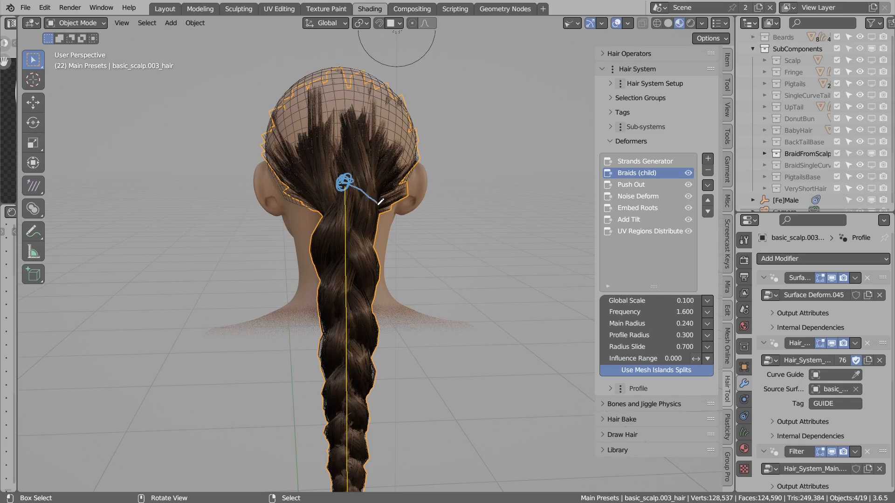
{"action": "left_click_drag", "start_coordinate": [356, 208], "coordinate": [298, 206]}
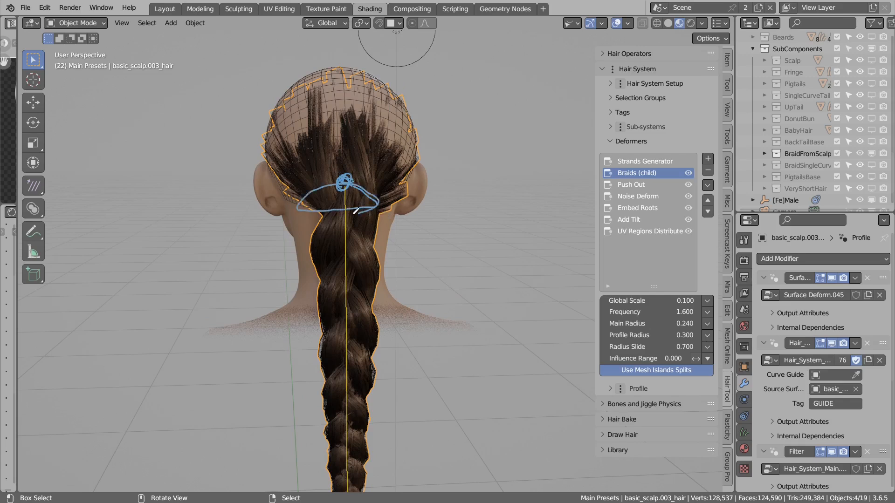
{"action": "left_click_drag", "start_coordinate": [359, 172], "coordinate": [371, 180]}
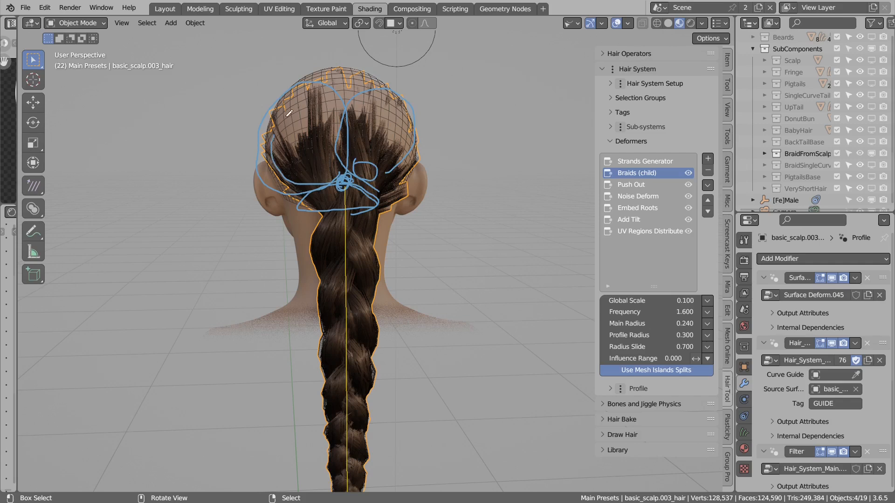
{"action": "mouse_move", "coordinate": [365, 109]}
{"action": "right_mouse_down"}
{"action": "mouse_move", "coordinate": [346, 93]}
{"action": "mouse_move", "coordinate": [385, 172]}
{"action": "right_mouse_up"}
- Sketch strokes along the alternating strands of the upper braid to show how they cross, and clear the strokes
{"action": "middle_click_drag", "start_coordinate": [361, 247], "coordinate": [382, 259]}
{"action": "left_click_drag", "start_coordinate": [371, 255], "coordinate": [377, 278]}
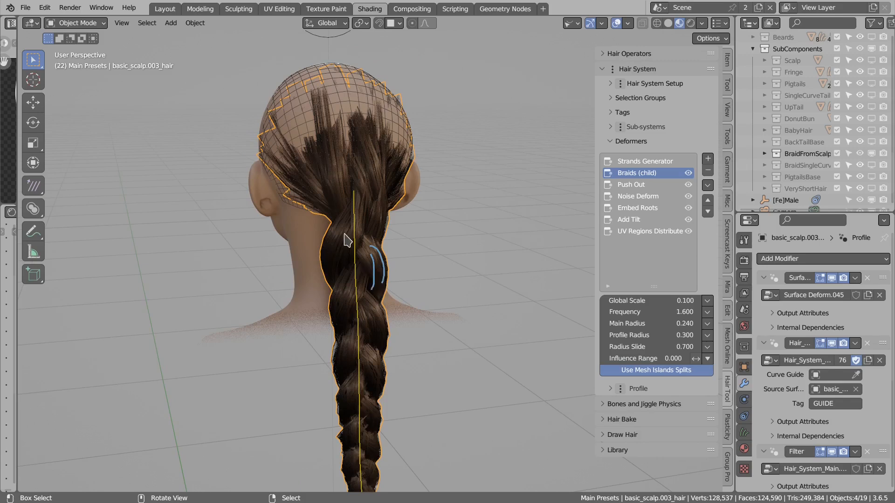
{"action": "left_click_drag", "start_coordinate": [332, 251], "coordinate": [334, 264]}
{"action": "left_click_drag", "start_coordinate": [351, 225], "coordinate": [342, 255]}
{"action": "left_click_drag", "start_coordinate": [338, 215], "coordinate": [331, 242]}
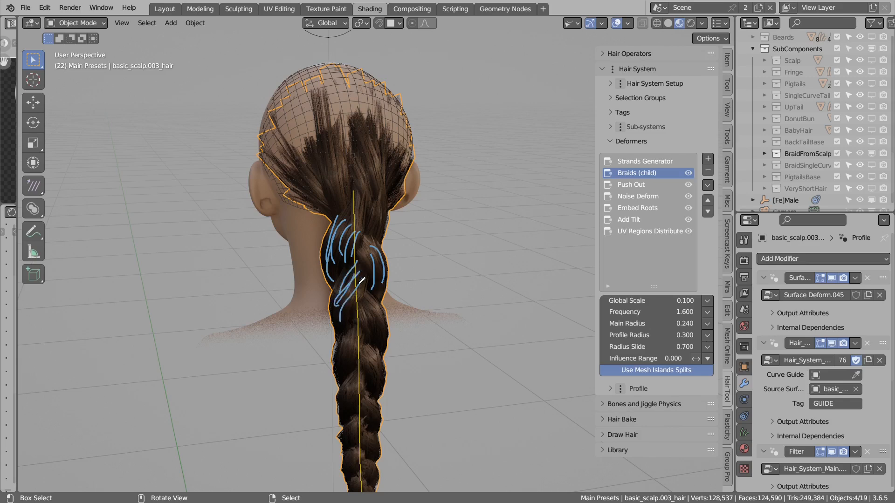
{"action": "mouse_move", "coordinate": [344, 259]}
{"action": "middle_mouse_down"}
{"action": "mouse_move", "coordinate": [337, 236]}
{"action": "mouse_move", "coordinate": [400, 209]}
{"action": "mouse_move", "coordinate": [359, 239]}
{"action": "mouse_move", "coordinate": [364, 259]}
{"action": "mouse_move", "coordinate": [350, 262]}
{"action": "mouse_move", "coordinate": [349, 254]}
{"action": "mouse_move", "coordinate": [355, 301]}
{"action": "middle_mouse_up"}
{"action": "scroll", "coordinate": [370, 280], "scroll_direction": "up", "scroll_amount": 1}
{"action": "scroll", "coordinate": [339, 271], "scroll_direction": "down", "scroll_amount": 2}
{"action": "left_click_drag", "start_coordinate": [366, 267], "coordinate": [358, 278]}
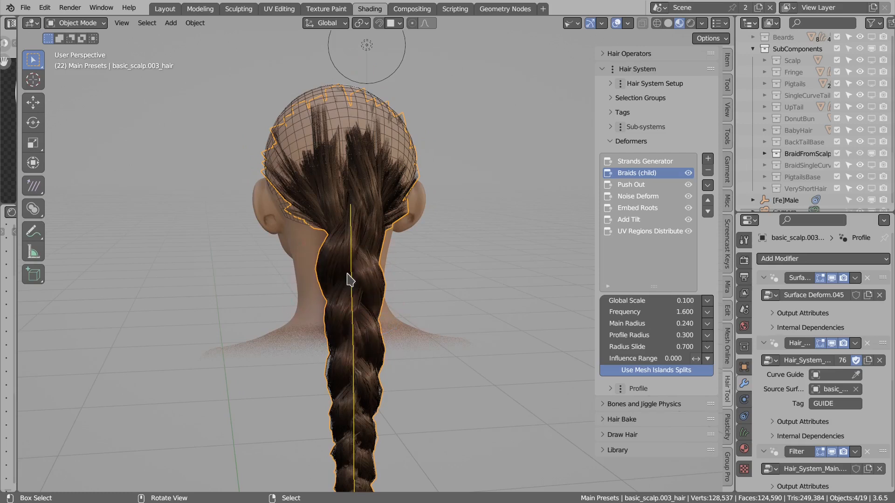
{"action": "middle_click_drag", "start_coordinate": [349, 279], "coordinate": [382, 271]}
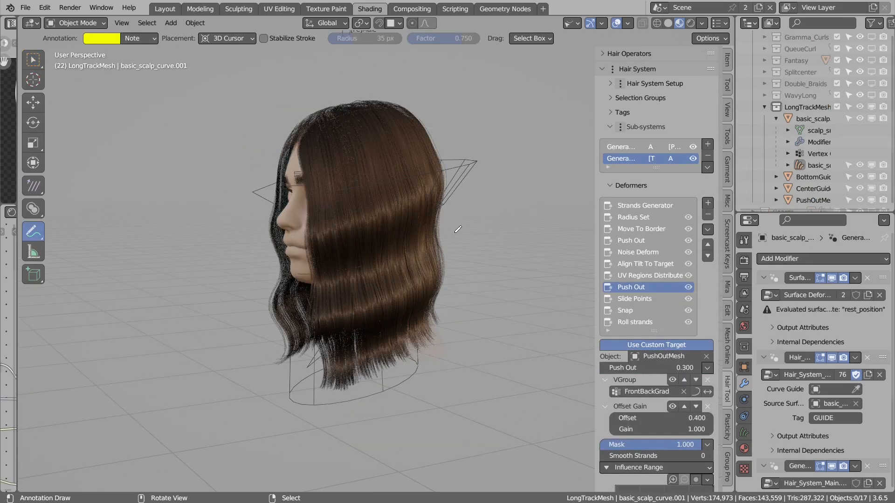
- Review the long wavy hair's Push Out deformer and its Influence Range curve, sketching and erasing a wavy profile behind the head
{"action": "middle_click_drag", "start_coordinate": [436, 225], "coordinate": [410, 228]}
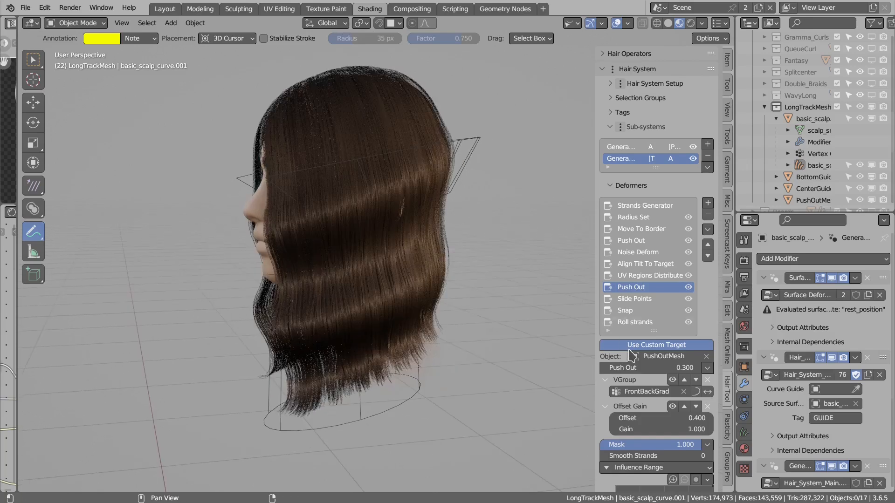
{"action": "scroll", "coordinate": [644, 361], "scroll_direction": "down", "scroll_amount": 5}
{"action": "scroll", "coordinate": [645, 361], "scroll_direction": "down", "scroll_amount": 4}
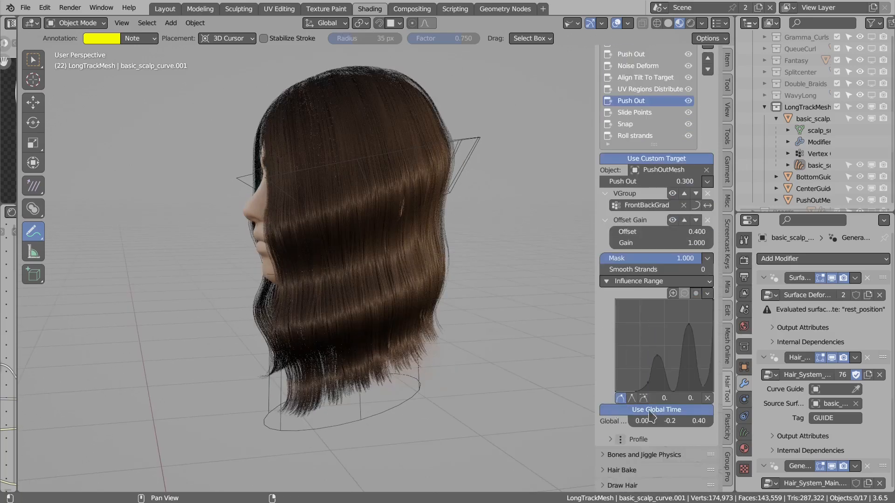
{"action": "scroll", "coordinate": [653, 343], "scroll_direction": "up", "scroll_amount": 1}
{"action": "middle_click_drag", "start_coordinate": [486, 184], "coordinate": [527, 182]}
{"action": "middle_click_drag", "start_coordinate": [465, 199], "coordinate": [403, 106]}
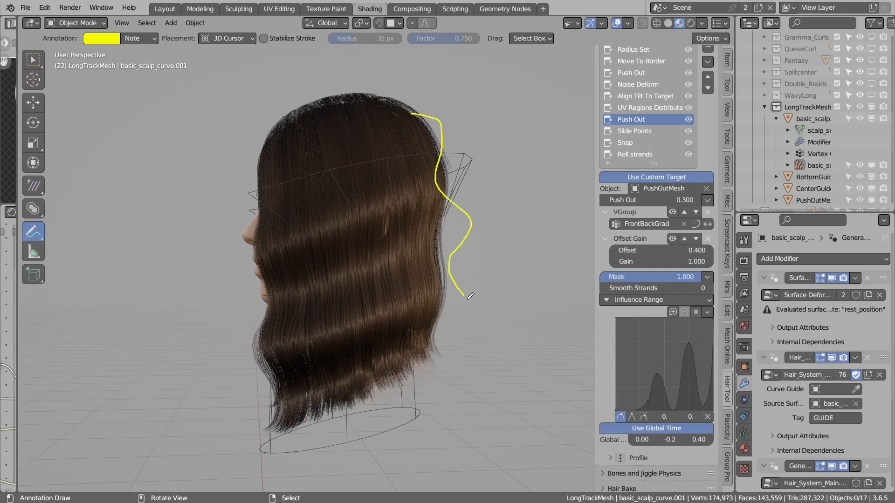
{"action": "mouse_move", "coordinate": [452, 339]}
{"action": "left_mouse_down", "text": "ctrl"}
{"action": "mouse_move", "coordinate": [447, 173]}
{"action": "mouse_move", "coordinate": [410, 114]}
{"action": "left_mouse_up", "text": "ctrl"}
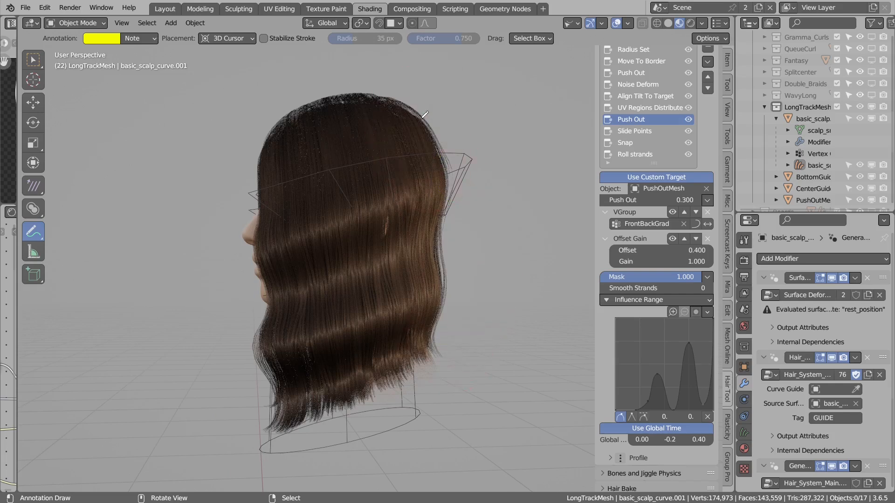
- Turn off Use Global Time for the Push Out deformer and sketch wavy strand profiles starting at different heights on the head
{"action": "left_click", "coordinate": [646, 433]}
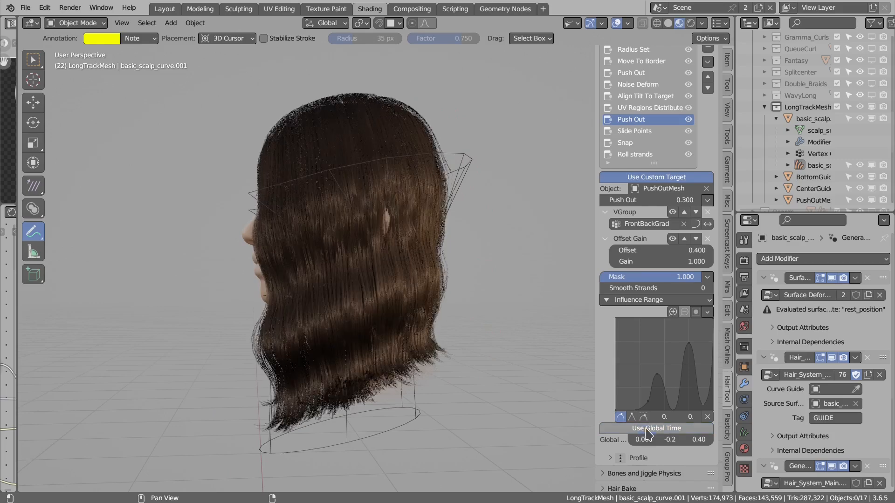
{"action": "mouse_move", "coordinate": [458, 251]}
{"action": "middle_mouse_down"}
{"action": "mouse_move", "coordinate": [376, 244]}
{"action": "mouse_move", "coordinate": [313, 262]}
{"action": "mouse_move", "coordinate": [431, 243]}
{"action": "middle_mouse_up"}
{"action": "mouse_move", "coordinate": [328, 168]}
{"action": "left_mouse_down"}
{"action": "mouse_move", "coordinate": [314, 189]}
{"action": "mouse_move", "coordinate": [371, 176]}
{"action": "mouse_move", "coordinate": [302, 218]}
{"action": "left_mouse_up"}
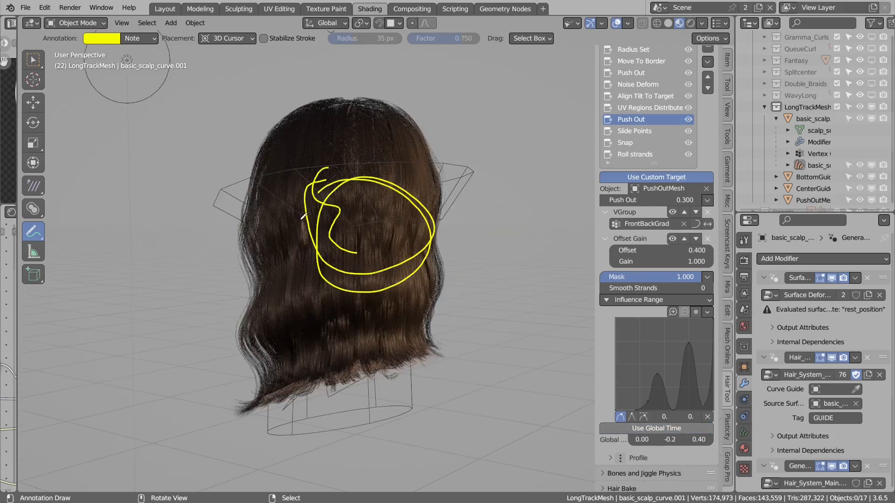
{"action": "key", "text": "ctrl+z"}
{"action": "key", "text": "ctrl+z"}
{"action": "middle_click_drag", "start_coordinate": [358, 215], "coordinate": [416, 143]}
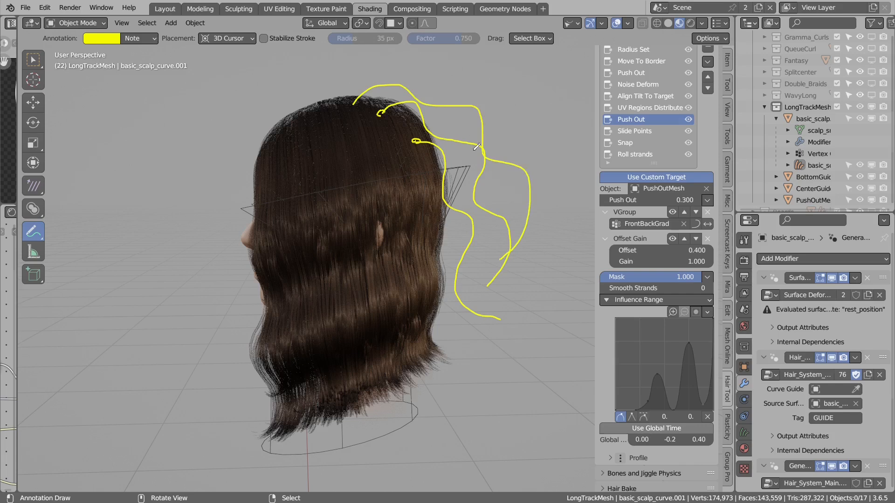
- Erase the sketched wavy profiles and turn Use Global Time back on for the Push Out deformer
{"action": "mouse_move", "coordinate": [464, 307]}
{"action": "left_mouse_down", "text": "ctrl"}
{"action": "mouse_move", "coordinate": [449, 187]}
{"action": "mouse_move", "coordinate": [358, 112]}
{"action": "left_mouse_up", "text": "ctrl"}
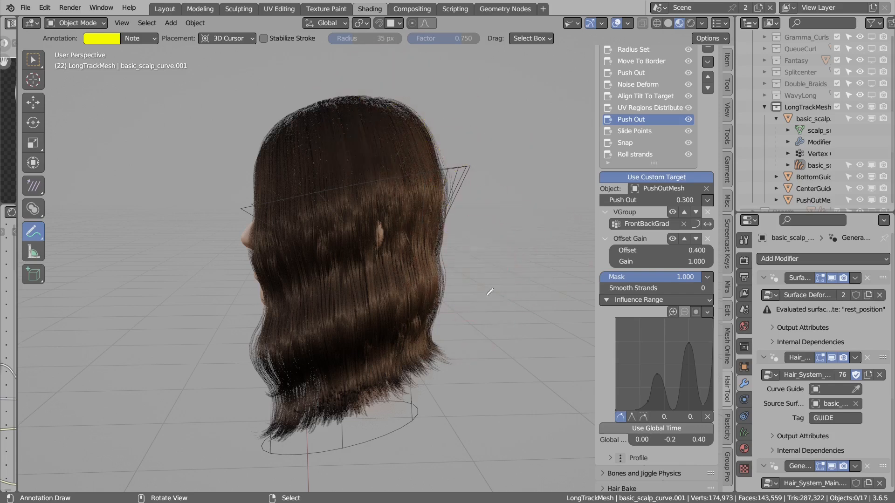
{"action": "left_click", "coordinate": [670, 431]}
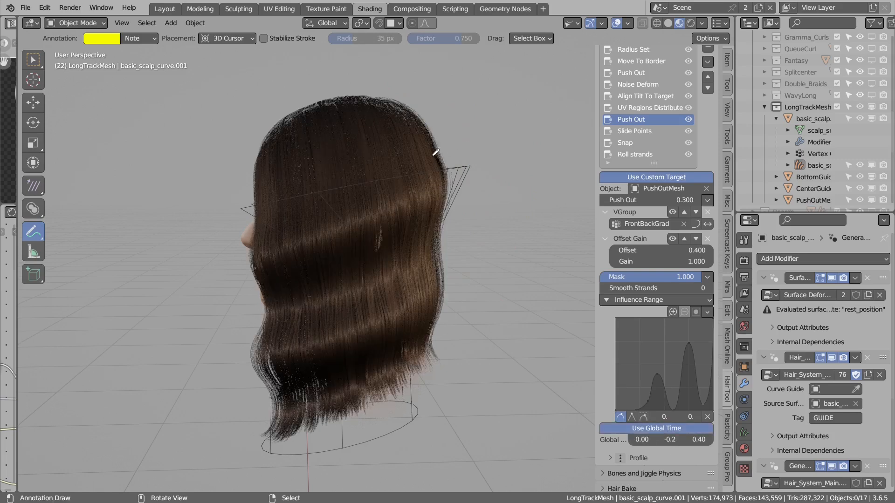
{"action": "mouse_move", "coordinate": [468, 365]}
{"action": "left_mouse_down", "text": "ctrl"}
{"action": "mouse_move", "coordinate": [440, 234]}
{"action": "mouse_move", "coordinate": [456, 156]}
{"action": "left_mouse_up", "text": "ctrl"}
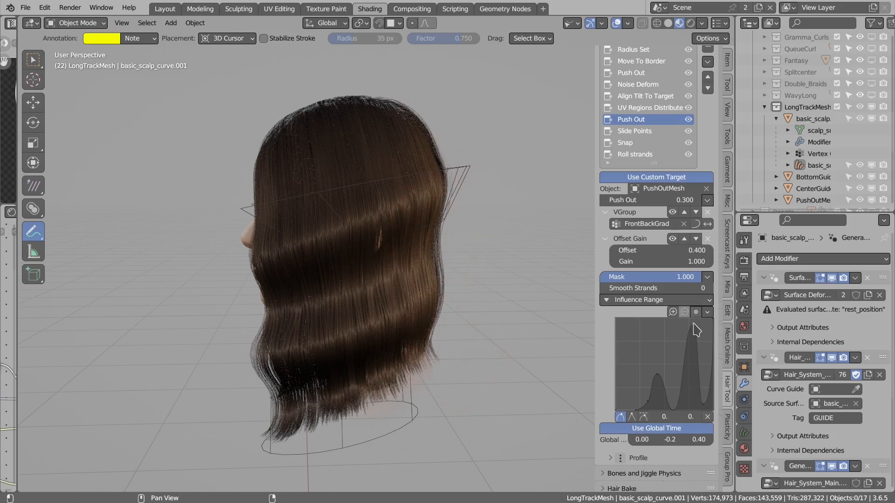
- Lower the tallest peak of the Push Out deformer's Influence Range curve to reduce the wave it produces
{"action": "left_click_drag", "start_coordinate": [693, 324], "coordinate": [692, 326]}
{"action": "left_click_drag", "start_coordinate": [693, 356], "coordinate": [692, 368]}
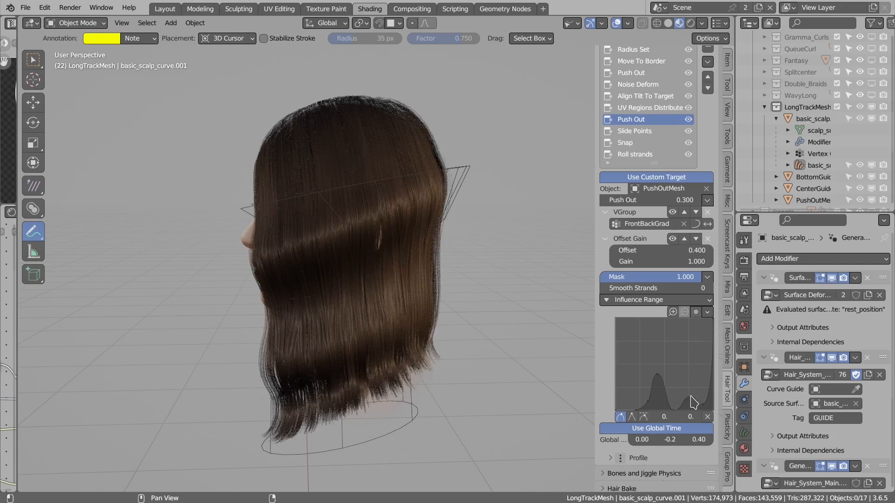
{"action": "left_click_drag", "start_coordinate": [693, 401], "coordinate": [691, 384]}
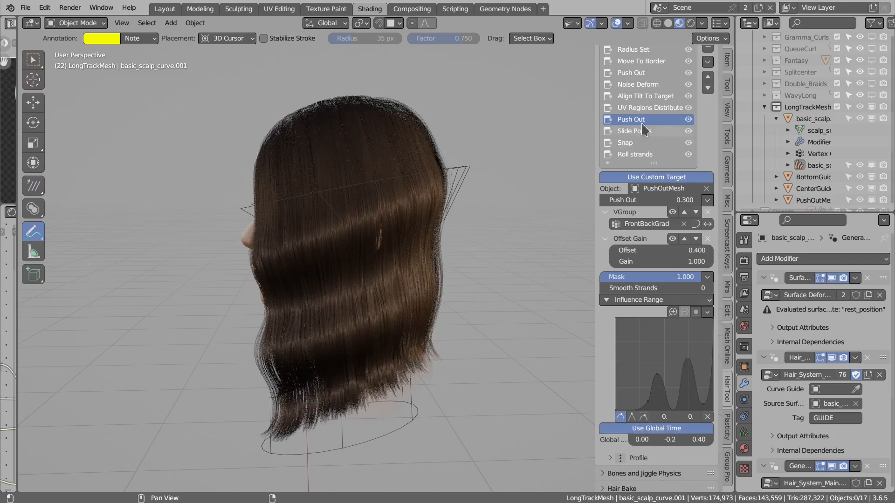
{"action": "middle_click_drag", "start_coordinate": [443, 176], "coordinate": [422, 173]}
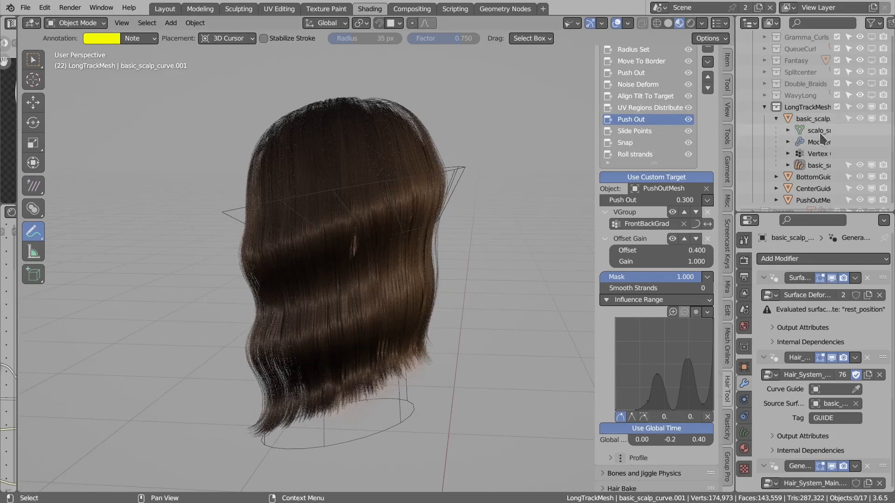
- Hide the LongTrackMesh collection, show the WavyLong collection and select its hair
{"action": "scroll", "coordinate": [821, 138], "scroll_direction": "up", "scroll_amount": 3}
{"action": "left_click", "coordinate": [869, 144]}
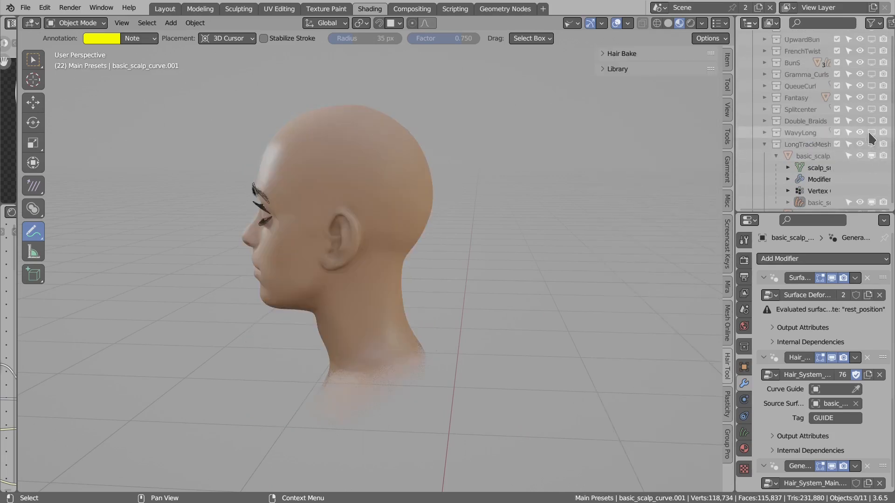
{"action": "left_click", "coordinate": [871, 132]}
{"action": "right_click", "coordinate": [392, 218]}
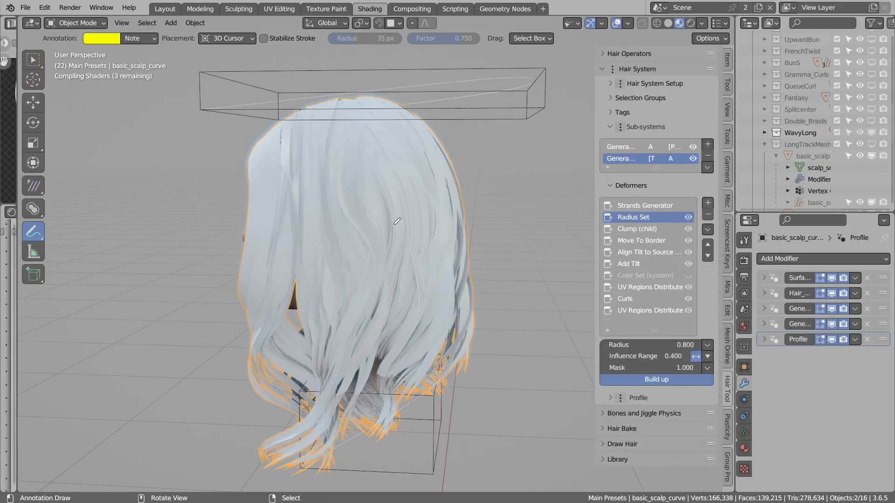
- For the WavyLong Curls deformer, disable the Randomize block on Freq and set Amplitude to 0.08
{"action": "left_click", "coordinate": [627, 298]}
{"action": "mouse_move", "coordinate": [461, 273]}
{"action": "middle_mouse_down"}
{"action": "mouse_move", "coordinate": [425, 271]}
{"action": "mouse_move", "coordinate": [425, 280]}
{"action": "mouse_move", "coordinate": [382, 256]}
{"action": "mouse_move", "coordinate": [320, 256]}
{"action": "mouse_move", "coordinate": [420, 261]}
{"action": "middle_mouse_up"}
{"action": "scroll", "coordinate": [648, 363], "scroll_direction": "down", "scroll_amount": 4}
{"action": "left_click", "coordinate": [672, 305]}
{"action": "left_click", "coordinate": [606, 367]}
{"action": "type", "text": "0.08"}
{"action": "key", "text": "Return"}
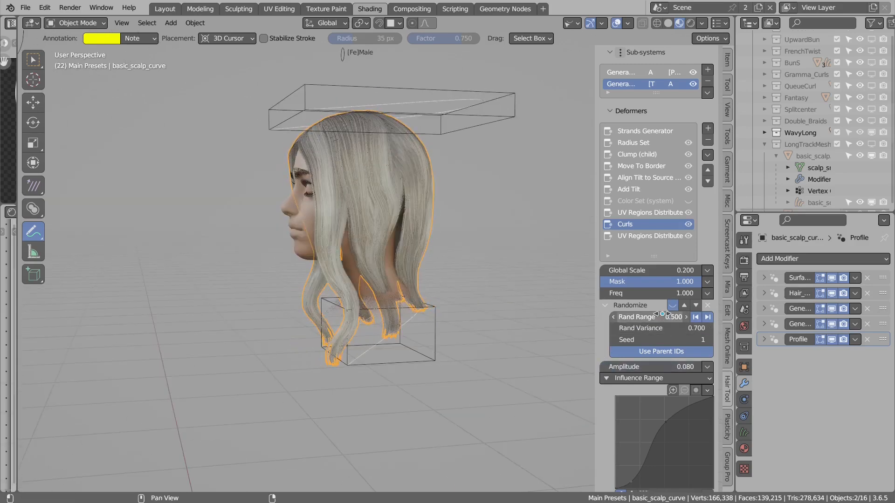
- Set the Curls deformer's Freq to 2
{"action": "left_click", "coordinate": [638, 293]}
{"action": "type", "text": "1.0"}
{"action": "key", "text": "Return"}
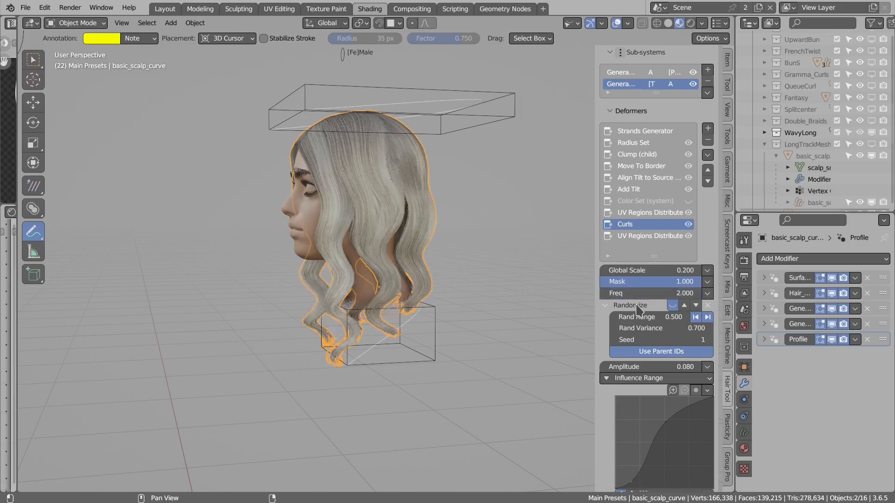
- Toggle Use Global Time off and back on for the Curls deformer to compare the curl alignment
{"action": "scroll", "coordinate": [636, 368], "scroll_direction": "down", "scroll_amount": 8}
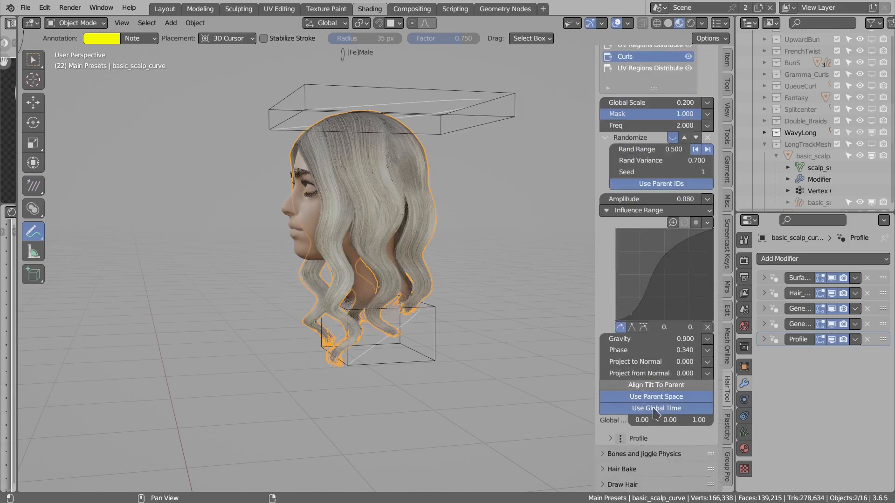
{"action": "left_click", "coordinate": [661, 413]}
{"action": "mouse_move", "coordinate": [391, 261]}
{"action": "middle_mouse_down"}
{"action": "mouse_move", "coordinate": [363, 265]}
{"action": "mouse_move", "coordinate": [406, 257]}
{"action": "mouse_move", "coordinate": [392, 245]}
{"action": "middle_mouse_up"}
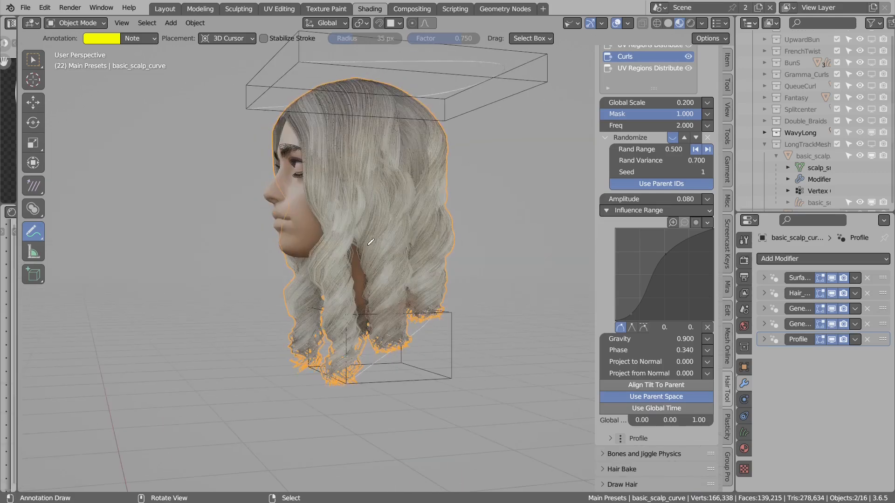
{"action": "left_click", "coordinate": [656, 408]}
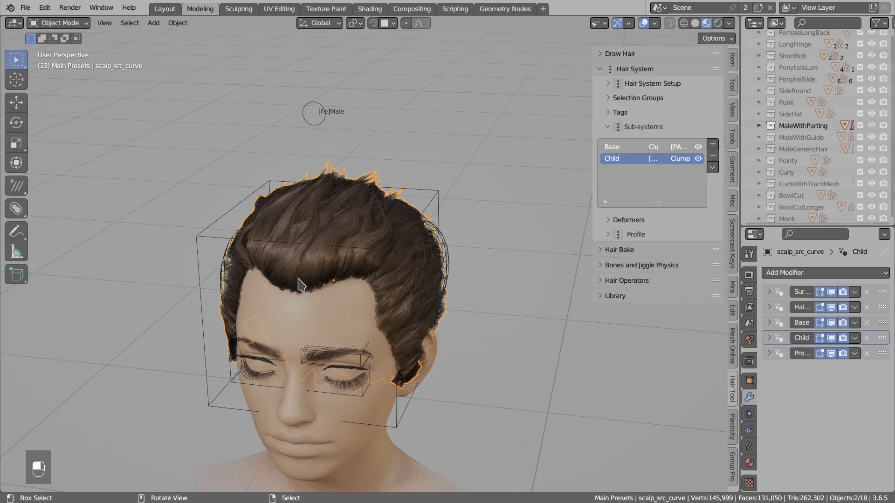
- Bake the Base sub-system of the MaleWithParting hair into editable guide strands
{"action": "middle_click_drag", "start_coordinate": [332, 216], "coordinate": [303, 275]}
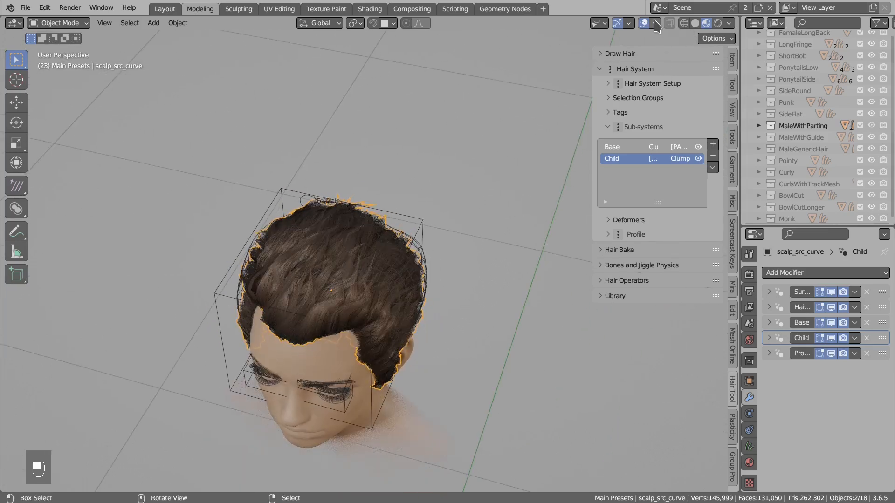
{"action": "left_click", "coordinate": [655, 22]}
{"action": "middle_click_drag", "start_coordinate": [308, 260], "coordinate": [340, 240]}
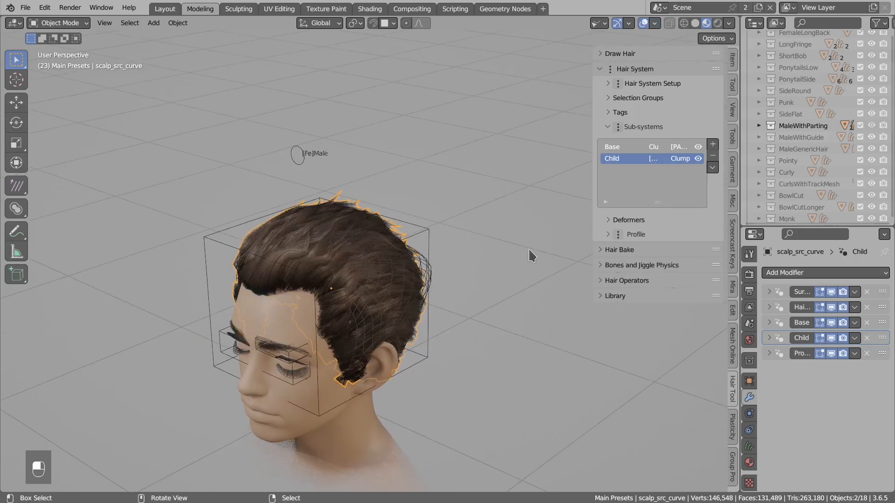
{"action": "left_click", "coordinate": [611, 146]}
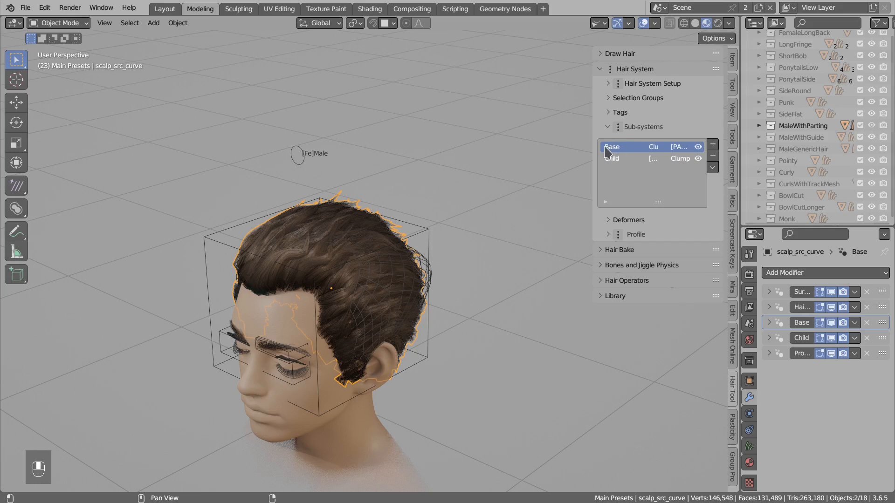
{"action": "left_click", "coordinate": [617, 127]}
{"action": "mouse_move", "coordinate": [624, 140]}
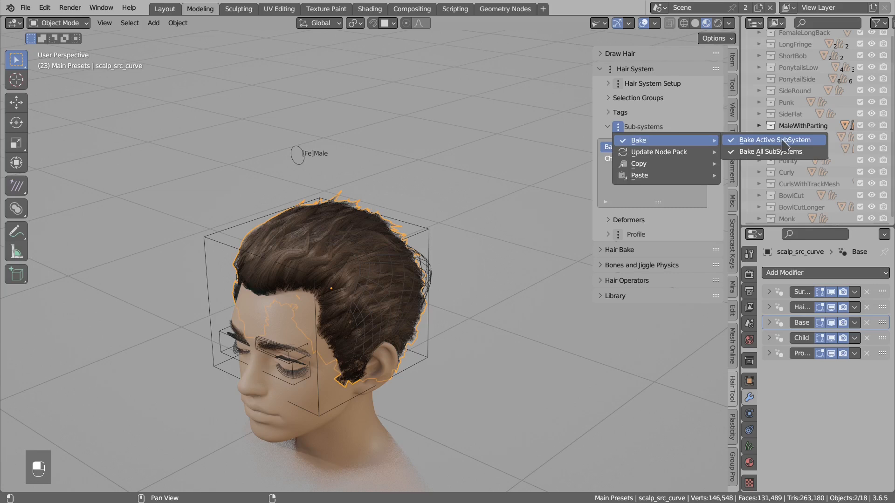
{"action": "left_click", "coordinate": [759, 145]}
- Activate the interactive hair modelling tool, select all hair tips and use the Chain (IK) mode
{"action": "mouse_move", "coordinate": [356, 249]}
{"action": "middle_mouse_down"}
{"action": "mouse_move", "coordinate": [365, 268]}
{"action": "mouse_move", "coordinate": [342, 259]}
{"action": "mouse_move", "coordinate": [350, 245]}
{"action": "middle_mouse_up"}
{"action": "left_click", "coordinate": [18, 186]}
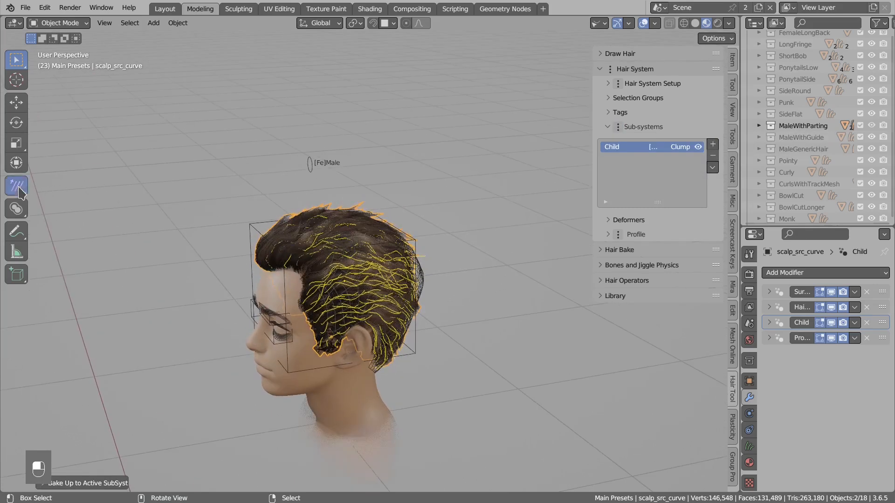
{"action": "middle_click_drag", "start_coordinate": [304, 227], "coordinate": [381, 219]}
{"action": "key", "text": "a"}
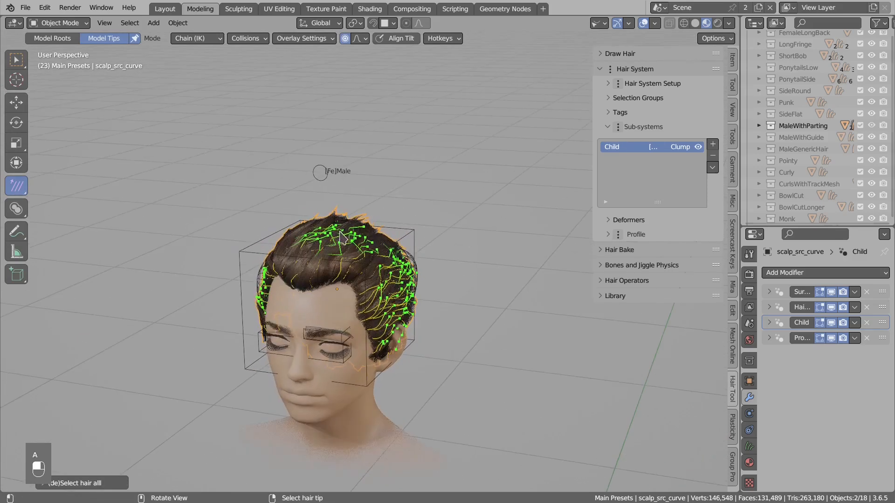
{"action": "left_click", "coordinate": [189, 39]}
{"action": "left_click", "coordinate": [195, 80]}
- Move all the selected hair tips down so the strands hang over the forehead and the sides of the head
{"action": "middle_click_drag", "start_coordinate": [353, 213], "coordinate": [368, 211]}
{"action": "scroll", "coordinate": [382, 212], "scroll_direction": "down", "scroll_amount": 1}
{"action": "left_click_drag", "start_coordinate": [384, 213], "coordinate": [409, 247]}
{"action": "key", "text": "g"}
{"action": "key", "text": "g"}
{"action": "left_click", "coordinate": [398, 324]}
{"action": "middle_click_drag", "start_coordinate": [335, 262], "coordinate": [320, 252]}
{"action": "key", "text": "g"}
{"action": "left_click", "coordinate": [277, 340]}
- Sweep all the hair tips across the forehead toward the model's left side and deselect them
{"action": "key", "text": "g"}
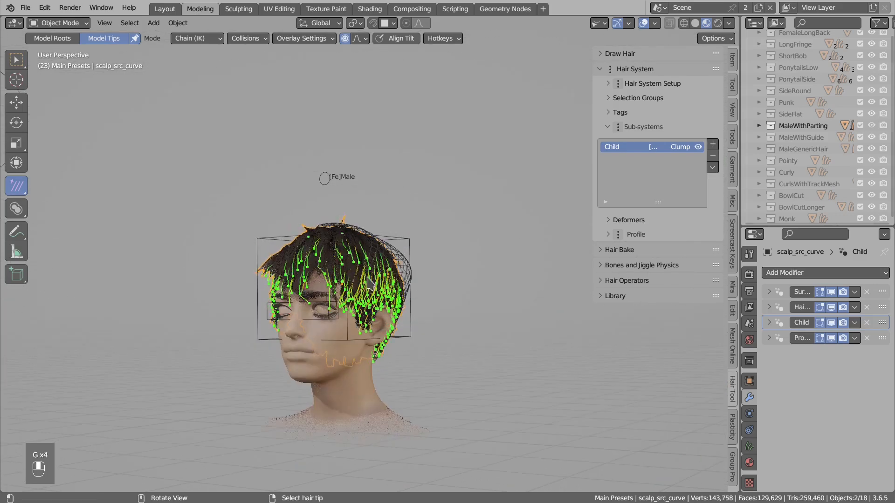
{"action": "left_click", "coordinate": [394, 262]}
{"action": "middle_click_drag", "start_coordinate": [394, 262], "coordinate": [421, 268]}
{"action": "key", "text": "g"}
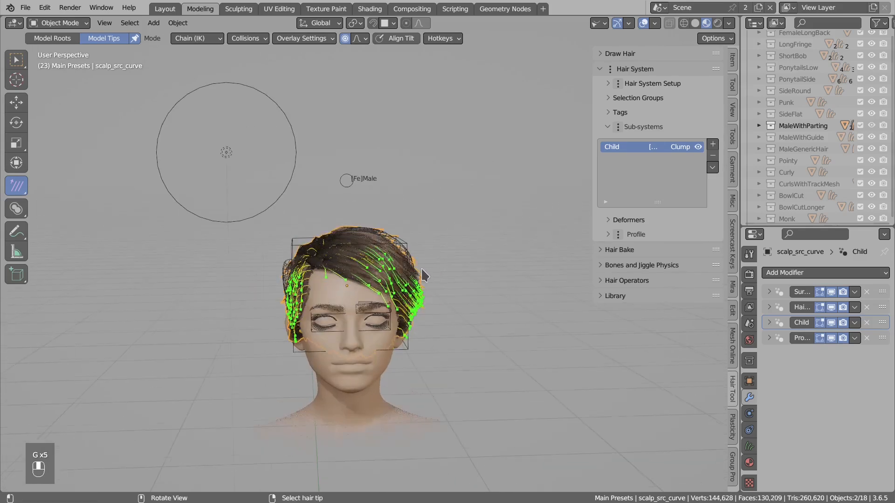
{"action": "key", "text": "alt+a"}
- Pick the large hair island on the model's left of the parting with the Island picker and reposition its tips
{"action": "middle_click_drag", "start_coordinate": [489, 179], "coordinate": [519, 203]}
{"action": "left_click", "coordinate": [641, 99]}
{"action": "left_click", "coordinate": [641, 115]}
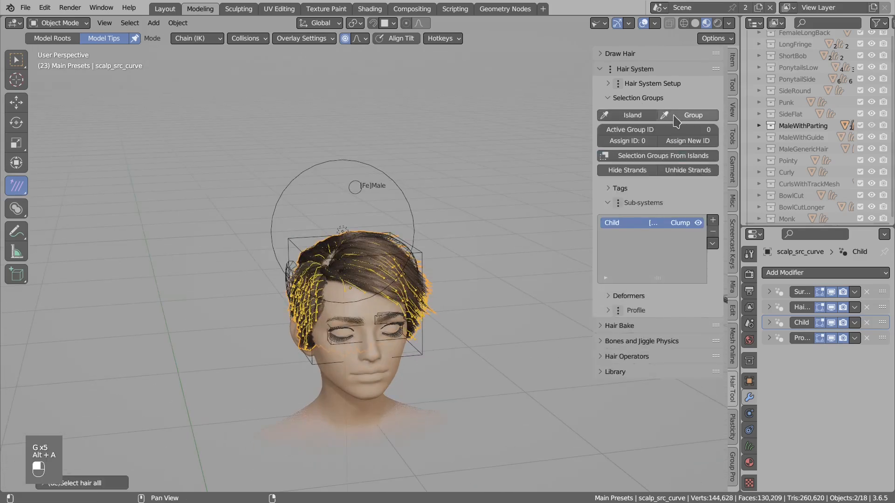
{"action": "left_click", "coordinate": [381, 269]}
{"action": "middle_click_drag", "start_coordinate": [382, 270], "coordinate": [322, 277]}
{"action": "key", "text": "g"}
{"action": "left_click", "coordinate": [415, 276]}
{"action": "middle_click_drag", "start_coordinate": [414, 276], "coordinate": [439, 276]}
{"action": "key", "text": "g"}
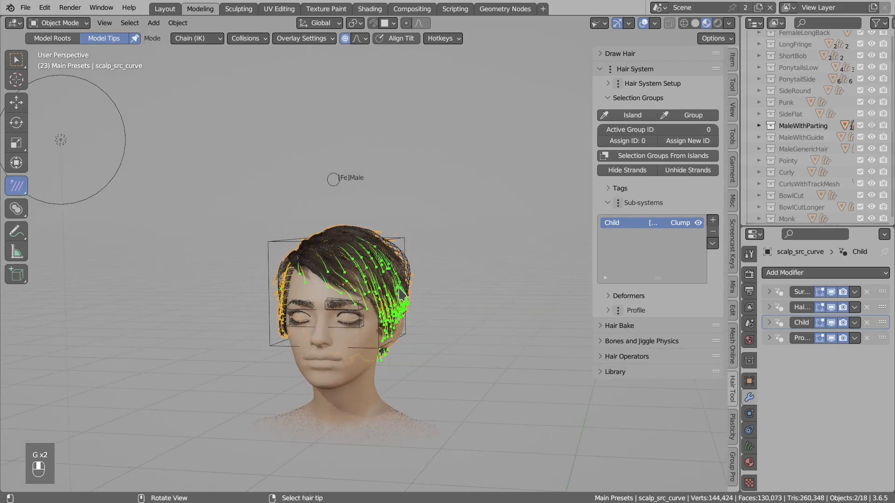
- Pick the hair island on the model's right of the parting and move its tips outward and down
{"action": "middle_click_drag", "start_coordinate": [432, 328], "coordinate": [410, 322]}
{"action": "left_click", "coordinate": [632, 115]}
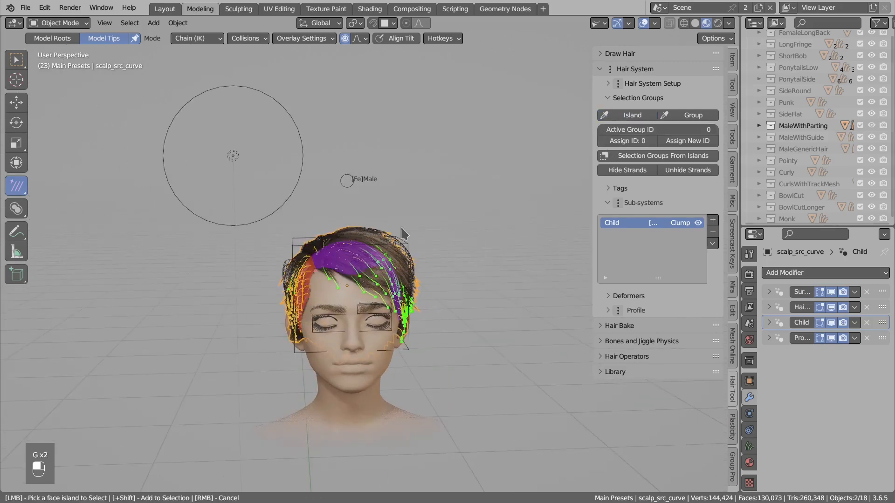
{"action": "left_click", "coordinate": [300, 280]}
{"action": "middle_click_drag", "start_coordinate": [298, 280], "coordinate": [305, 270]}
{"action": "key", "text": "g"}
{"action": "left_click", "coordinate": [275, 273]}
{"action": "key", "text": "g"}
{"action": "left_click", "coordinate": [269, 335]}
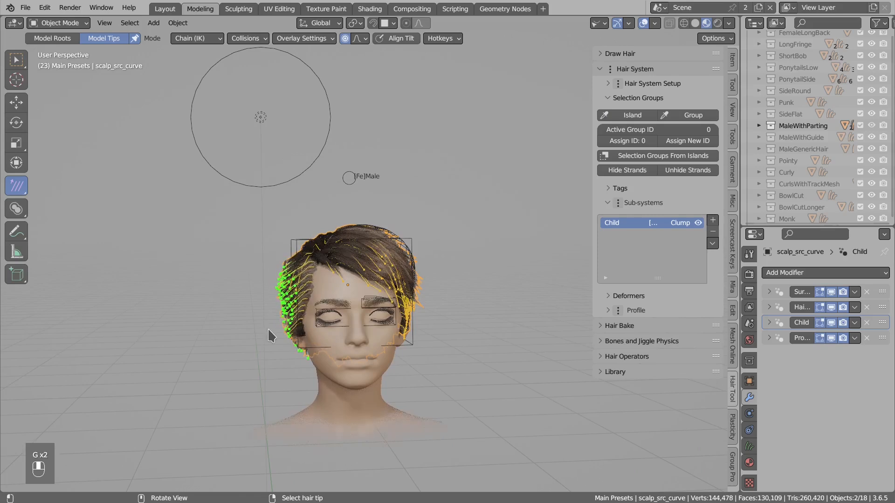
{"action": "scroll", "coordinate": [325, 293], "scroll_direction": "up", "scroll_amount": 1}
{"action": "key", "text": "g"}
{"action": "left_click", "coordinate": [281, 299]}
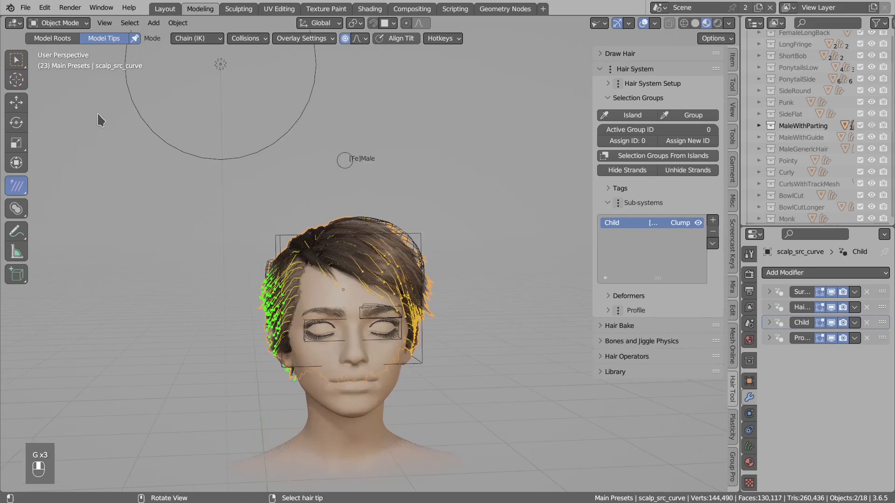
- Switch to Sculpt Mode, activate the hair modelling tool there and move the model's right-side tips farther out
{"action": "left_click", "coordinate": [58, 23]}
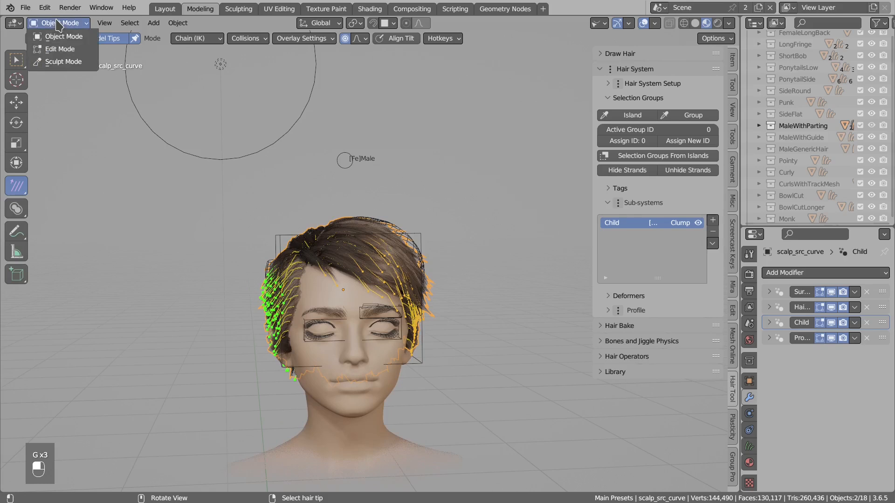
{"action": "left_click", "coordinate": [64, 61]}
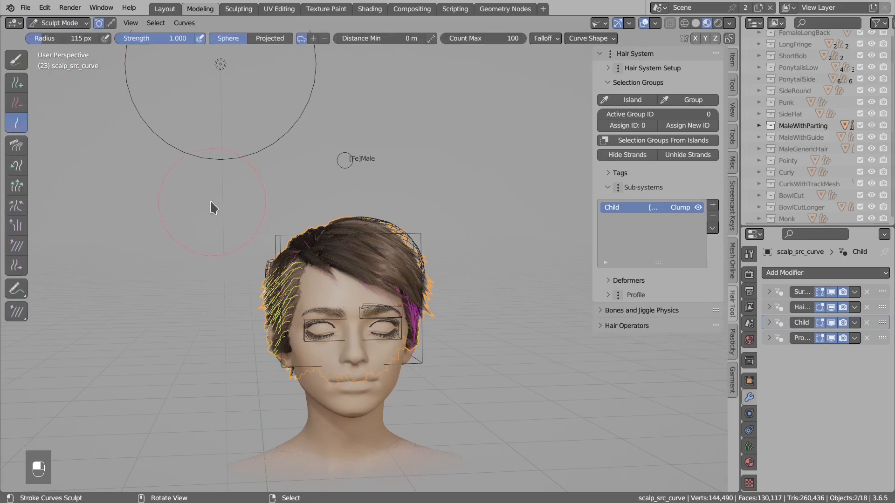
{"action": "left_click", "coordinate": [17, 311]}
{"action": "key", "text": "g"}
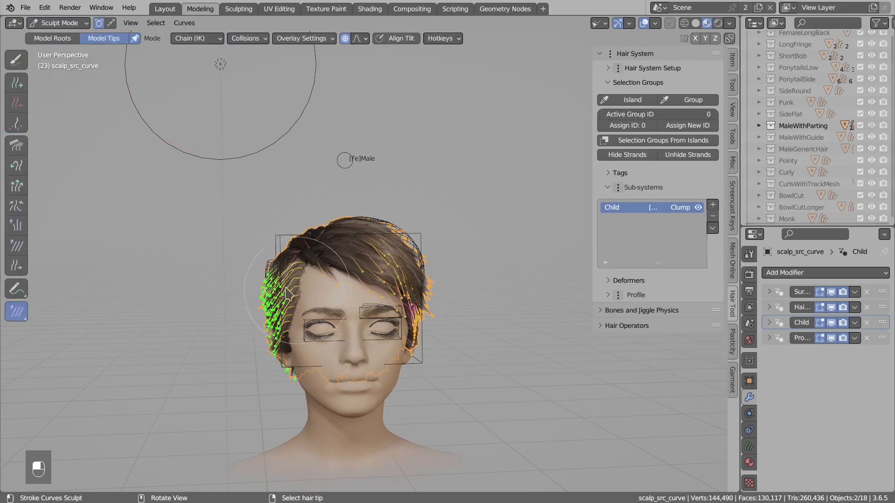
{"action": "key", "text": "g"}
{"action": "left_click", "coordinate": [233, 358]}
- Box-select the hair tips on the model's left side, move the selected tips sideways and deselect everything
{"action": "key", "text": "b"}
{"action": "left_click_drag", "start_coordinate": [390, 228], "coordinate": [459, 342]}
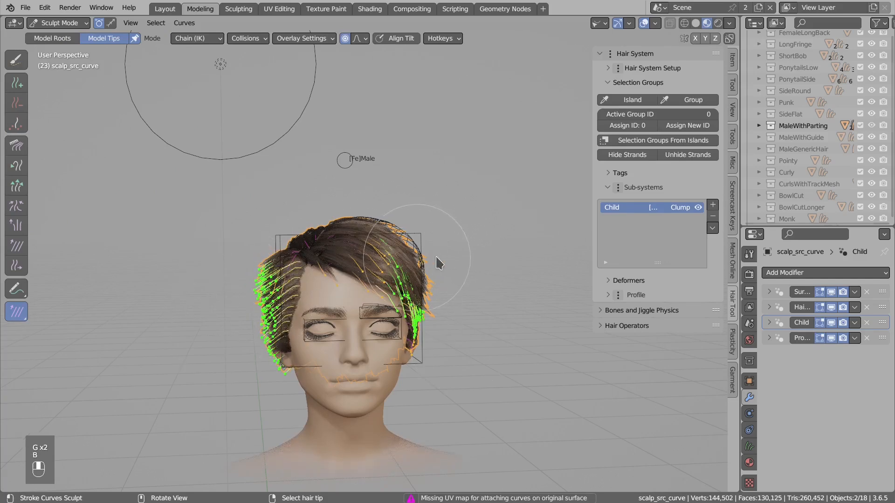
{"action": "key", "text": "g"}
{"action": "left_click", "coordinate": [455, 310]}
{"action": "key", "text": "alt+a"}
- Review the modelling tool's hotkeys and try box-selecting the tips on the model's left side, clearing the selection
{"action": "left_click", "coordinate": [441, 39]}
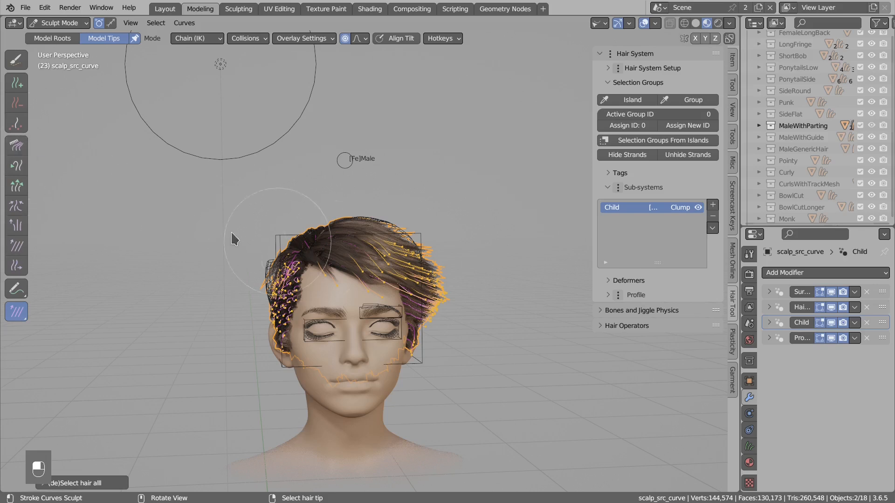
{"action": "key", "text": "b"}
{"action": "left_click_drag", "start_coordinate": [356, 213], "coordinate": [461, 310]}
{"action": "middle_click_drag", "start_coordinate": [438, 256], "coordinate": [410, 251]}
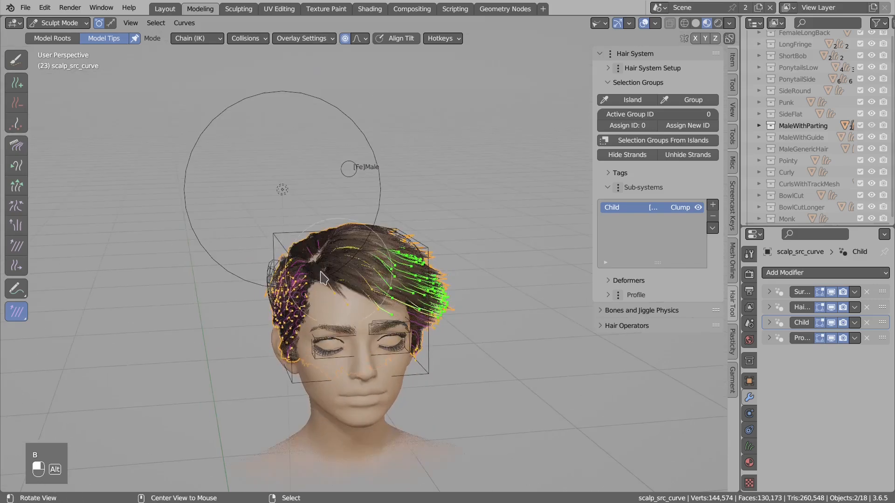
{"action": "key", "text": "alt+a"}
- Box-select the hair tips on the model's right side and move them outward from the head
{"action": "middle_click_drag", "start_coordinate": [254, 250], "coordinate": [273, 242]}
{"action": "key", "text": "b"}
{"action": "left_click_drag", "start_coordinate": [218, 240], "coordinate": [304, 362]}
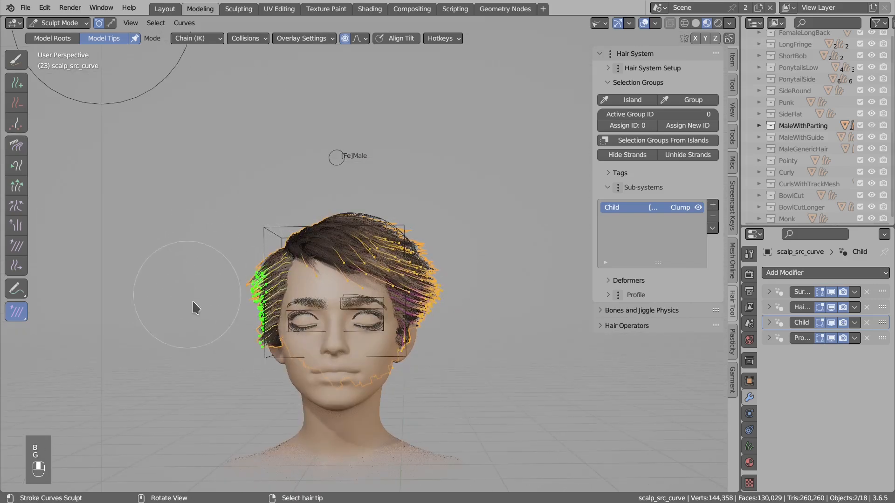
{"action": "key", "text": "g"}
{"action": "key", "text": "g"}
{"action": "left_click", "coordinate": [232, 283]}
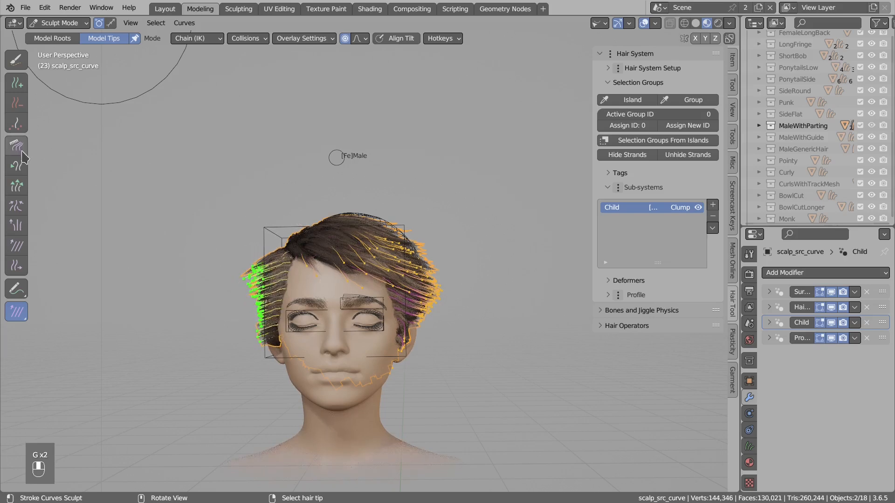
- Comb the strands on the model's right side with the Comb brush at 115 px radius and strength 1
{"action": "left_click", "coordinate": [14, 144]}
{"action": "middle_click_drag", "start_coordinate": [261, 230], "coordinate": [297, 324]}
{"action": "mouse_move", "coordinate": [297, 325]}
{"action": "left_mouse_down"}
{"action": "mouse_move", "coordinate": [307, 349]}
{"action": "mouse_move", "coordinate": [301, 411]}
{"action": "left_mouse_up"}
{"action": "mouse_move", "coordinate": [315, 371]}
{"action": "left_mouse_down"}
{"action": "mouse_move", "coordinate": [280, 328]}
{"action": "mouse_move", "coordinate": [271, 252]}
{"action": "left_mouse_up"}
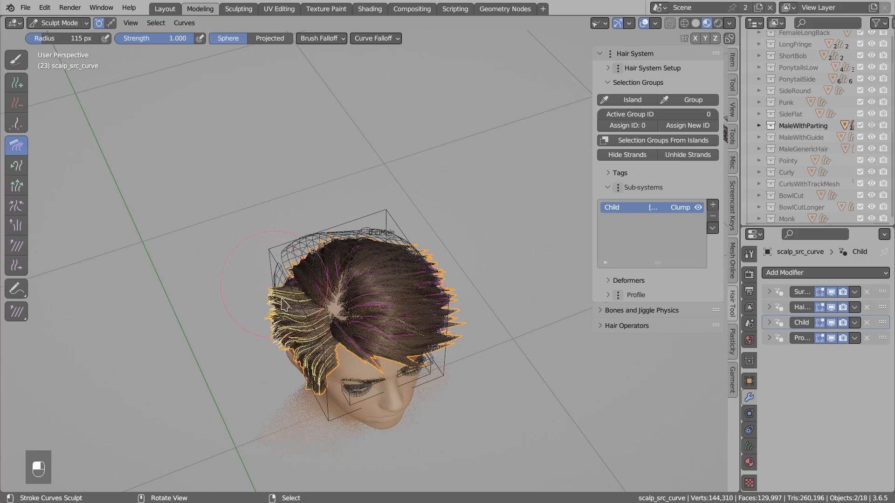
- Comb the strands at the model's right temple once more with the Comb brush
{"action": "middle_click_drag", "start_coordinate": [267, 245], "coordinate": [260, 274]}
{"action": "left_click_drag", "start_coordinate": [260, 273], "coordinate": [278, 262]}
{"action": "middle_click_drag", "start_coordinate": [278, 268], "coordinate": [353, 271]}
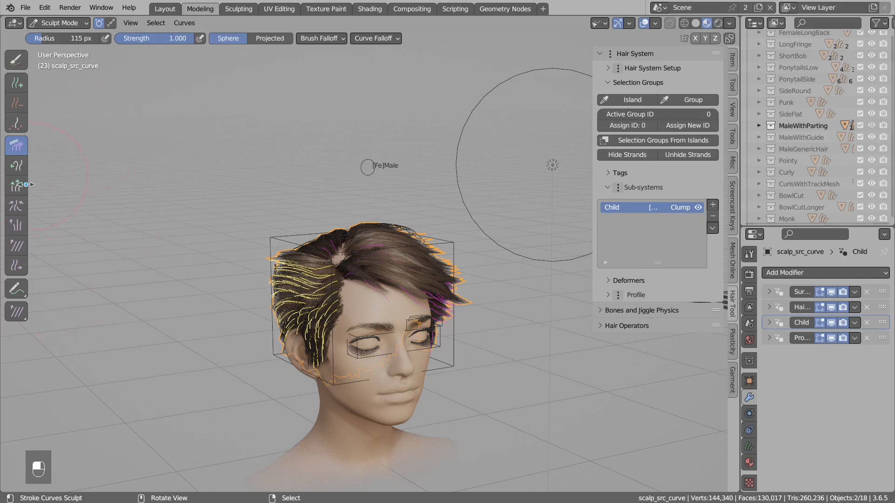
- Switch to the hair modelling tool, clear the selection and select the strand island covering the top and the model's left side
{"action": "left_click", "coordinate": [17, 229]}
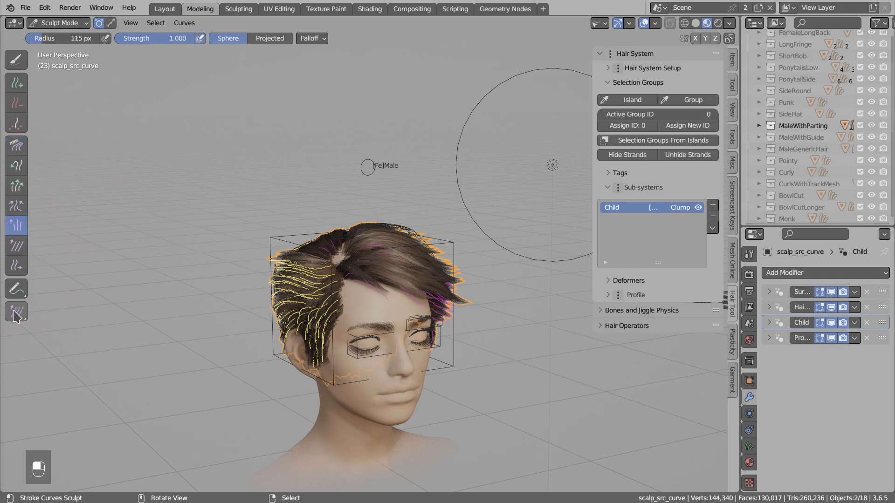
{"action": "left_click", "coordinate": [17, 313]}
{"action": "middle_click_drag", "start_coordinate": [104, 311], "coordinate": [414, 255]}
{"action": "key", "text": "alt+a"}
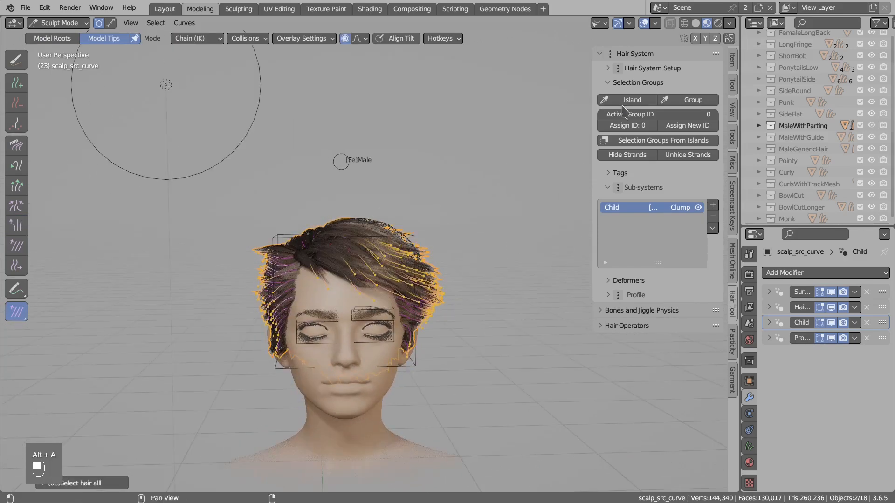
{"action": "left_click", "coordinate": [621, 103]}
{"action": "left_click", "coordinate": [379, 251]}
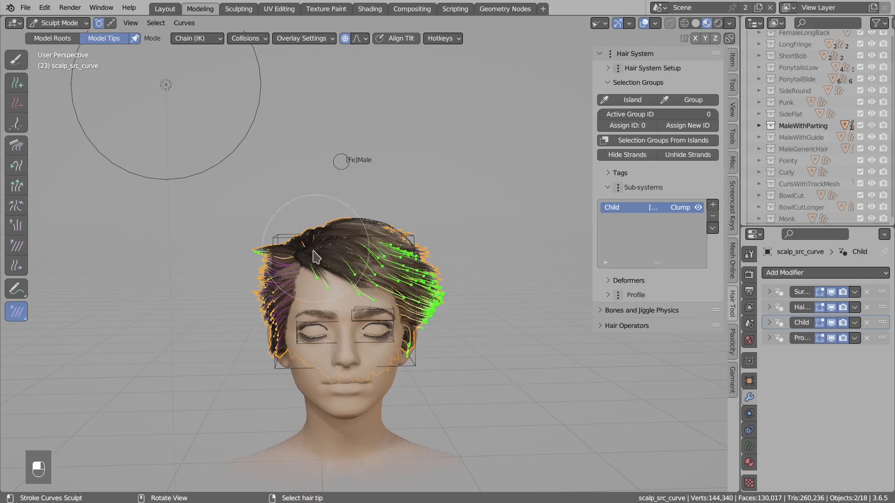
- Move the selected island's tips to lift the hair on top of the head
{"action": "mouse_move", "coordinate": [333, 279]}
{"action": "left_mouse_down"}
{"action": "mouse_move", "coordinate": [355, 283]}
{"action": "mouse_move", "coordinate": [384, 249]}
{"action": "left_mouse_up"}
{"action": "middle_click_drag", "start_coordinate": [388, 254], "coordinate": [363, 275]}
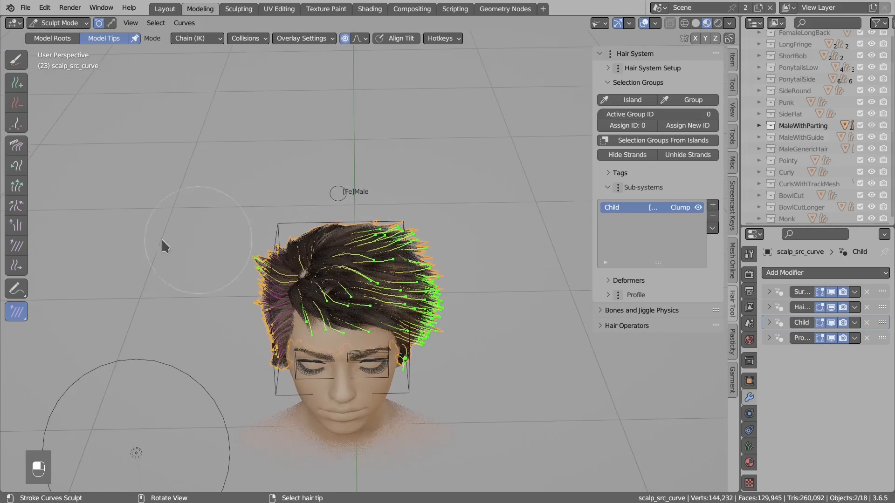
{"action": "middle_click_drag", "start_coordinate": [150, 233], "coordinate": [153, 245]}
{"action": "middle_click_drag", "start_coordinate": [247, 240], "coordinate": [337, 264]}
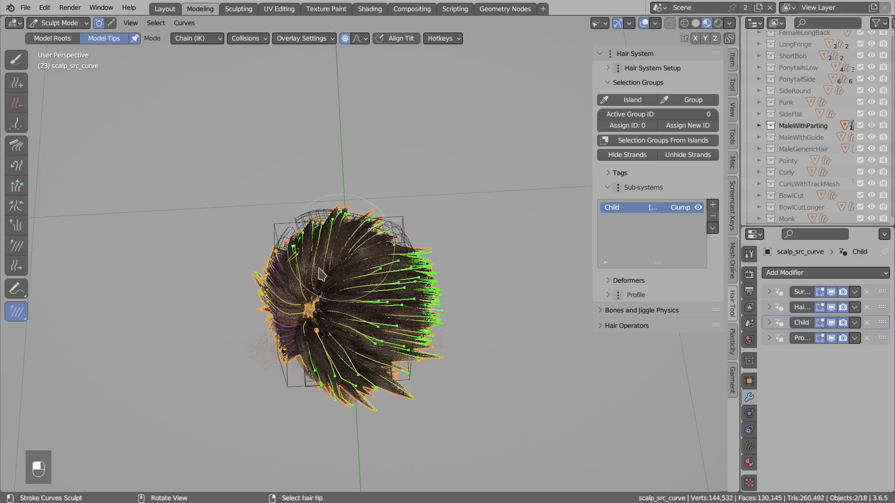
{"action": "middle_click_drag", "start_coordinate": [409, 290], "coordinate": [348, 219]}
{"action": "middle_click_drag", "start_coordinate": [408, 257], "coordinate": [251, 192]}
{"action": "key", "text": "g"}
- Box-select the hair tips above the forehead and move, rotate and scale them into a raised quiff
{"action": "key", "text": "alt+a"}
{"action": "key", "text": "b"}
{"action": "left_click_drag", "start_coordinate": [205, 174], "coordinate": [345, 279]}
{"action": "key", "text": "g"}
{"action": "key", "text": "r"}
{"action": "key", "text": "s"}
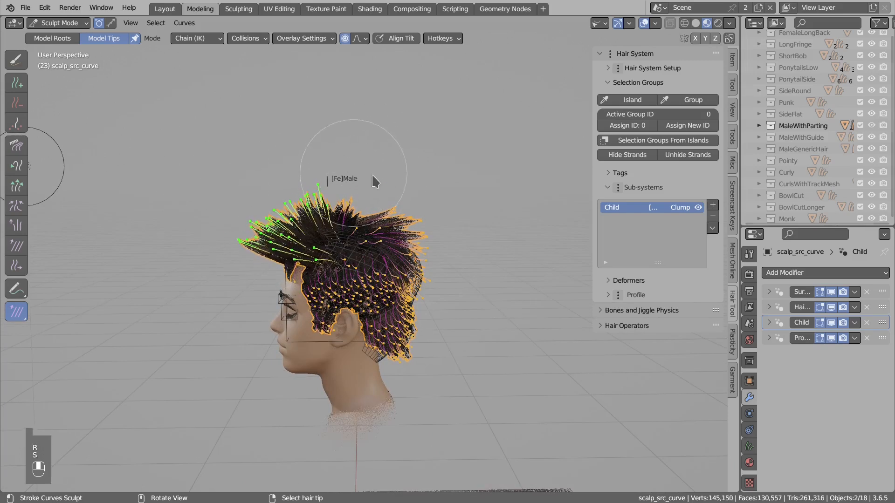
{"action": "key", "text": "g"}
{"action": "key", "text": "r"}
{"action": "key", "text": "g"}
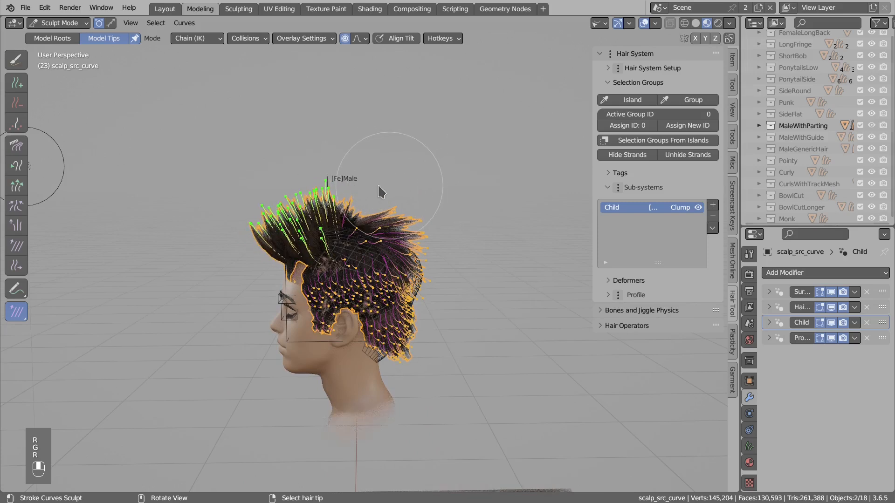
- Select all hair tips and trim the strands with the Cut tool along a line across the top of the head
{"action": "key", "text": "a"}
{"action": "key", "text": "k"}
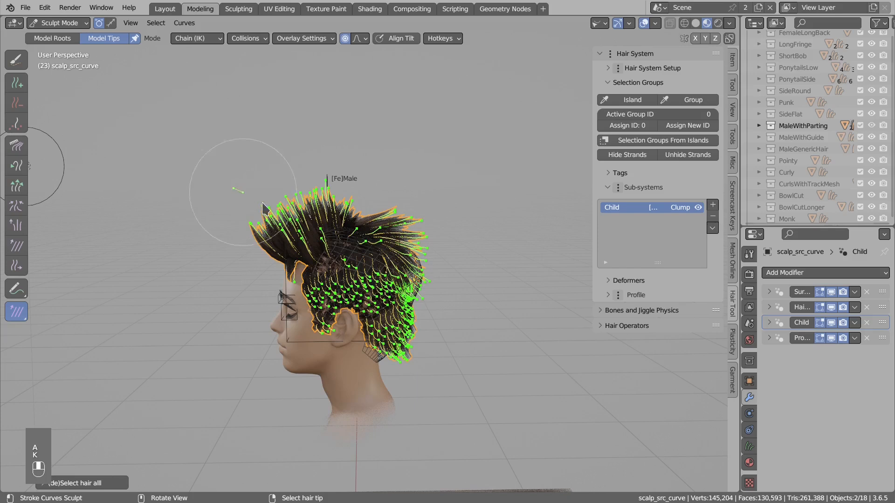
{"action": "left_click", "coordinate": [433, 226]}
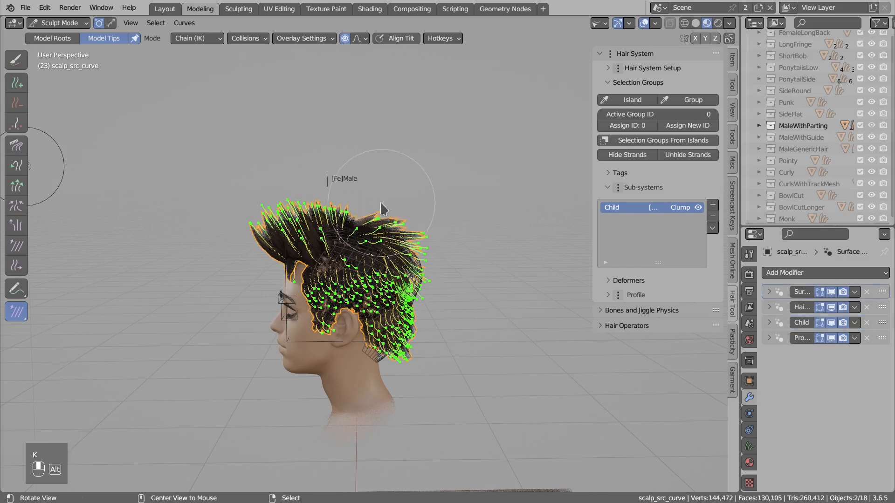
- Deselect all hair and review the modelling tool's hotkey list
{"action": "key", "text": "alt+a"}
{"action": "left_click", "coordinate": [443, 39]}
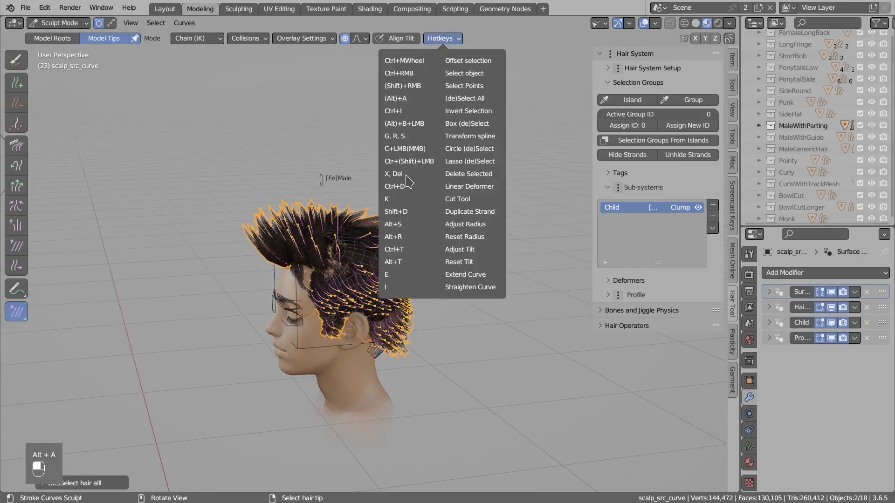
{"action": "key", "text": "a"}
{"action": "middle_click_drag", "start_coordinate": [384, 334], "coordinate": [448, 256]}
{"action": "key", "text": "alt+a"}
{"action": "mouse_move", "coordinate": [389, 240]}
{"action": "middle_mouse_down"}
{"action": "mouse_move", "coordinate": [466, 236]}
{"action": "mouse_move", "coordinate": [400, 240]}
{"action": "middle_mouse_up"}
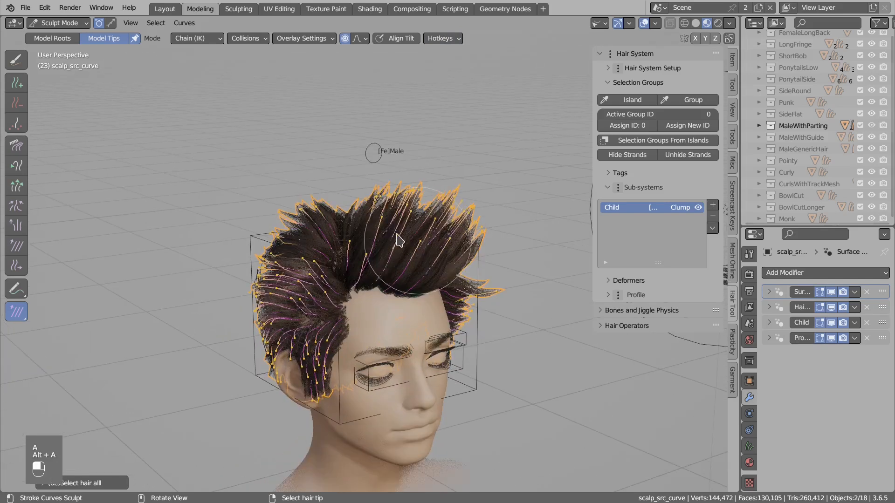
- Select two hair tips above the forehead and rotate them in Chain (IK) mode
{"action": "left_click", "coordinate": [210, 39]}
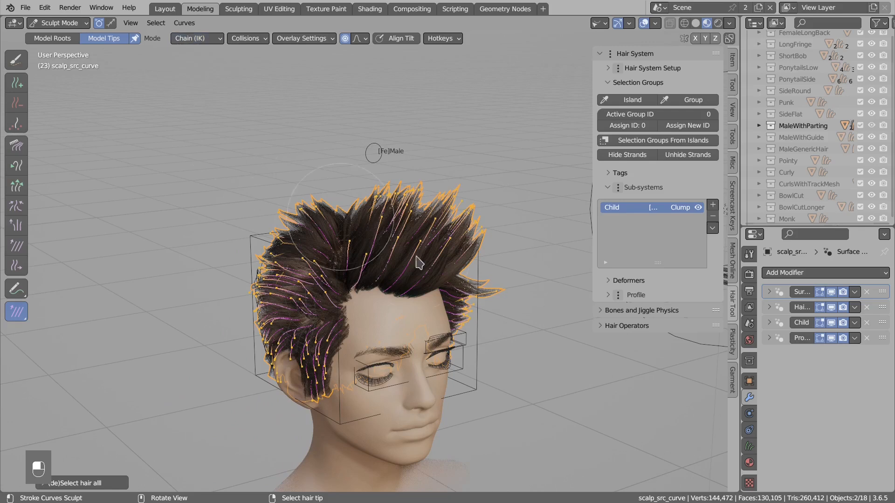
{"action": "right_click", "coordinate": [381, 217]}
{"action": "right_click", "coordinate": [398, 237], "text": "shift"}
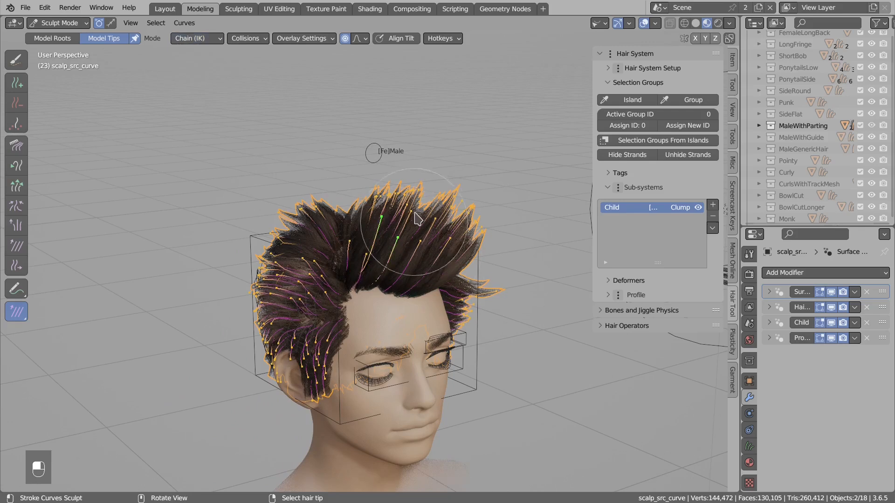
{"action": "key", "text": "r"}
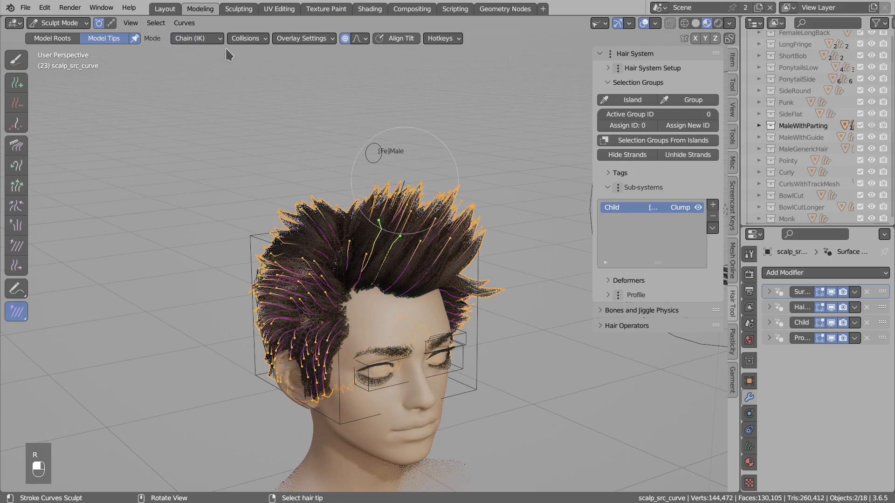
{"action": "key", "text": "Escape"}
- Set the modelling mode to Root and move the two front tips and a neighbouring strand's tip near the parting
{"action": "left_click", "coordinate": [197, 38]}
{"action": "left_click", "coordinate": [193, 63]}
{"action": "key", "text": "g"}
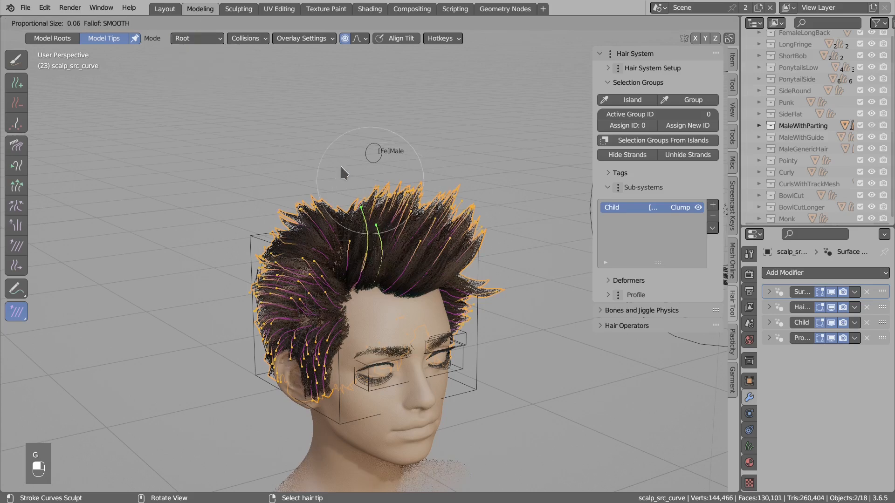
{"action": "left_click", "coordinate": [407, 180]}
{"action": "key", "text": "g"}
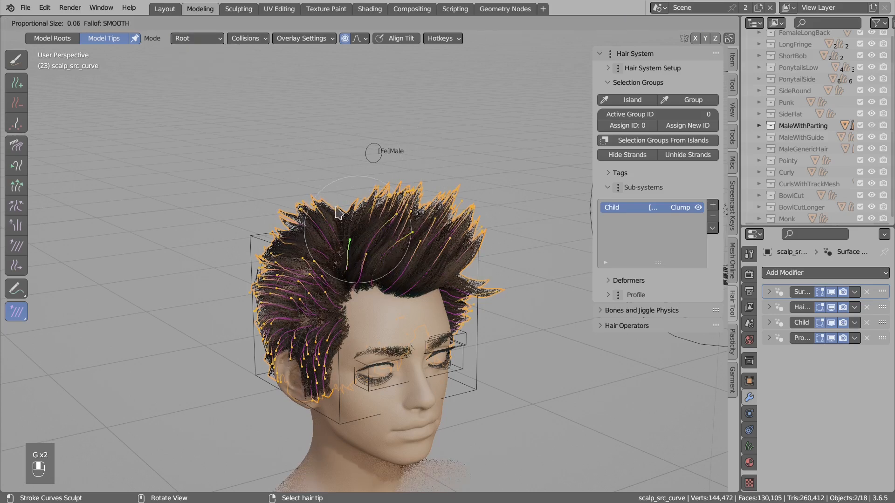
{"action": "left_click", "coordinate": [344, 268]}
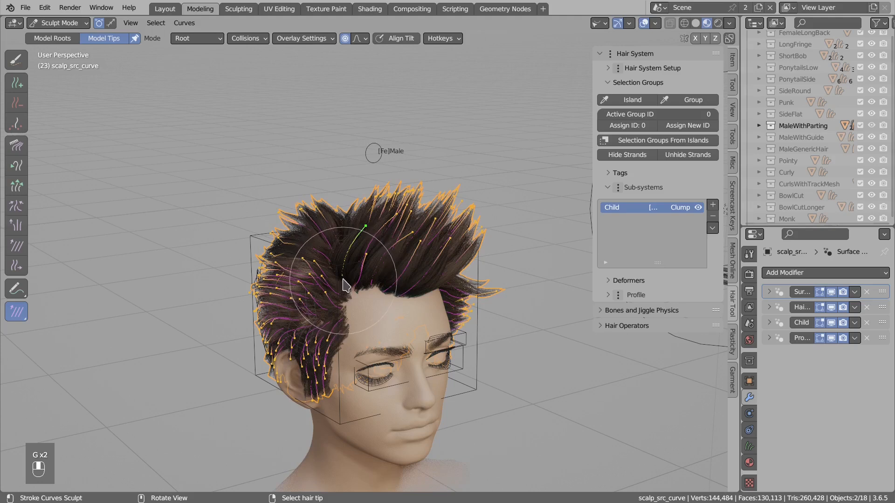
- Return to Object Mode, select the grid's hair curve and bake its systems to curve
{"action": "left_click", "coordinate": [58, 23]}
{"action": "left_click", "coordinate": [58, 36]}
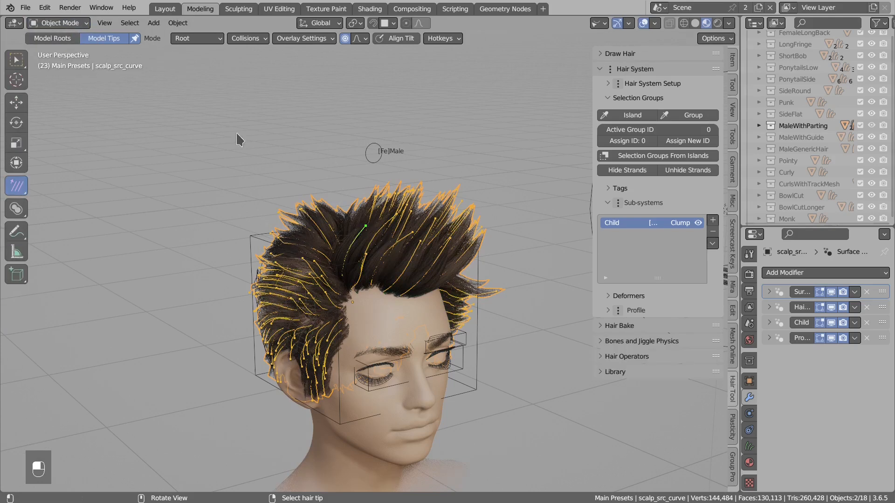
{"action": "scroll", "coordinate": [236, 131], "scroll_direction": "down", "scroll_amount": 5}
{"action": "key", "text": "alt+a"}
{"action": "middle_click_drag", "start_coordinate": [441, 242], "coordinate": [327, 250], "text": "shift"}
{"action": "scroll", "coordinate": [327, 250], "scroll_direction": "up", "scroll_amount": 2}
{"action": "left_click", "coordinate": [324, 313]}
{"action": "middle_click_drag", "start_coordinate": [344, 290], "coordinate": [357, 252]}
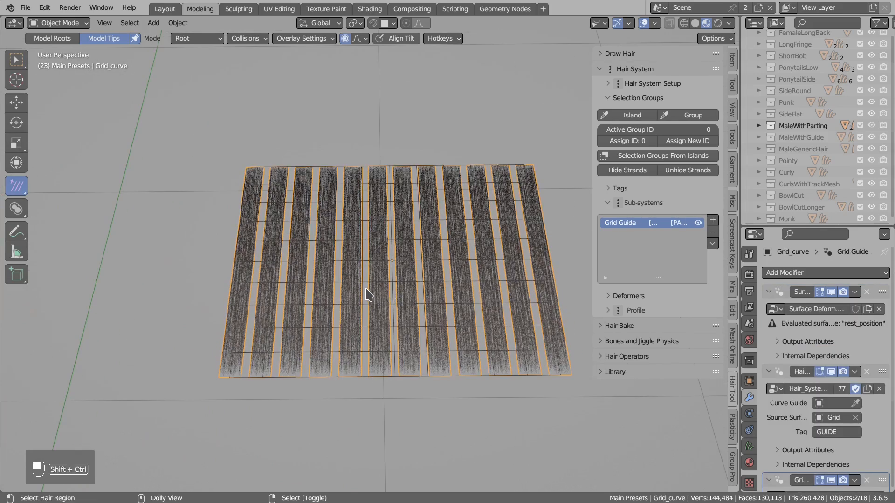
{"action": "key", "text": "ctrl+shift+h"}
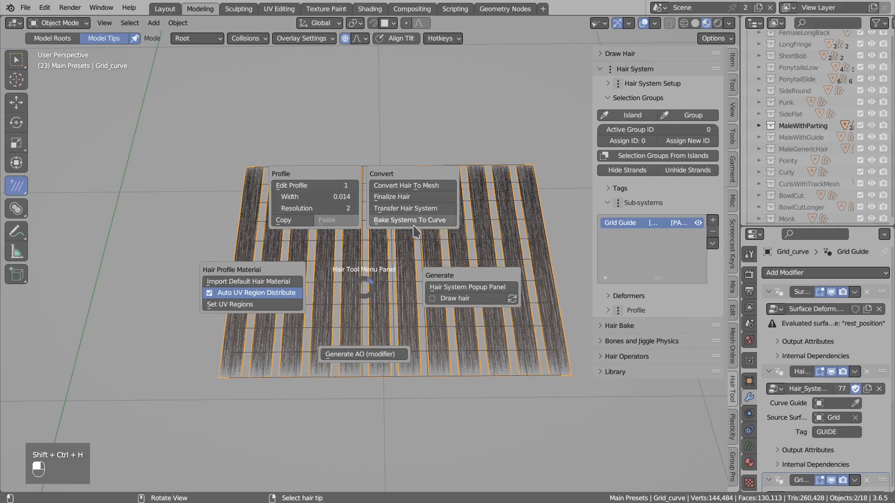
{"action": "left_click", "coordinate": [389, 223]}
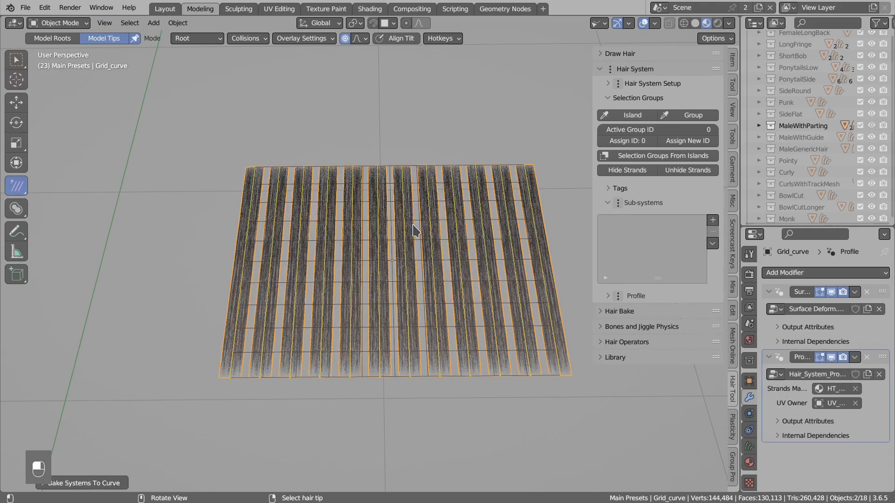
- Select all the grid's hair tips and rotate them with proportional editing on
{"action": "key", "text": "a"}
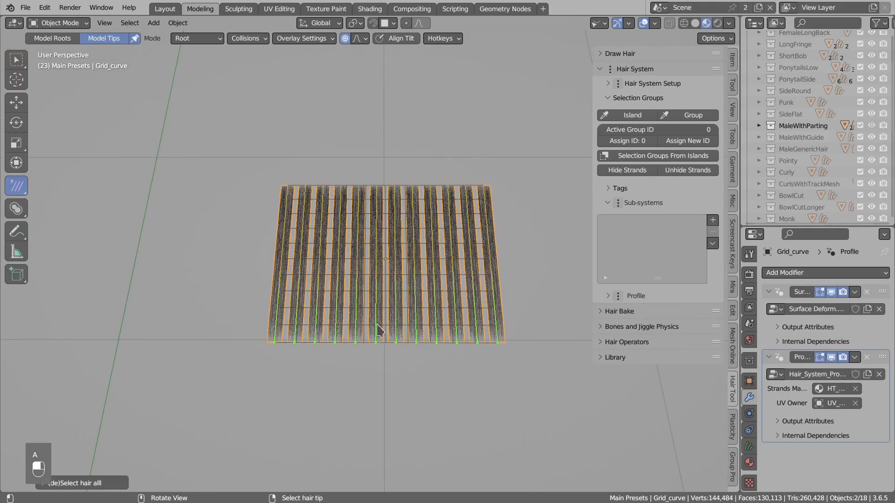
{"action": "key", "text": "r"}
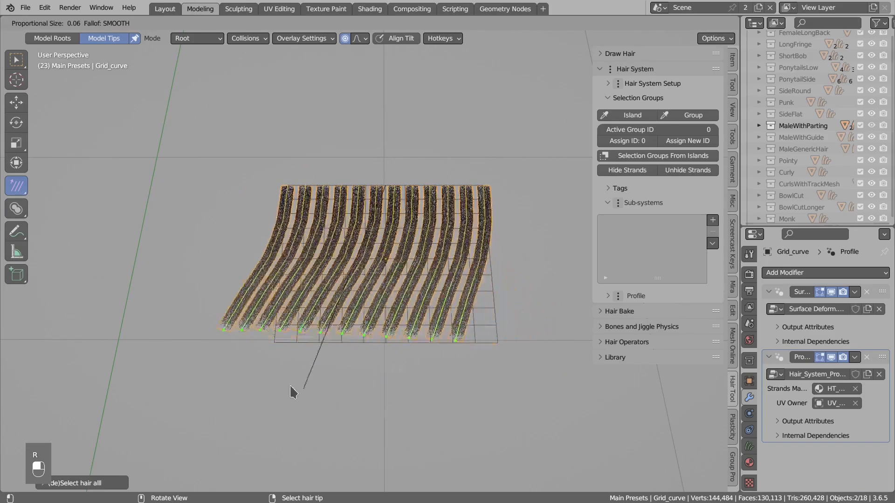
{"action": "left_click", "coordinate": [399, 414]}
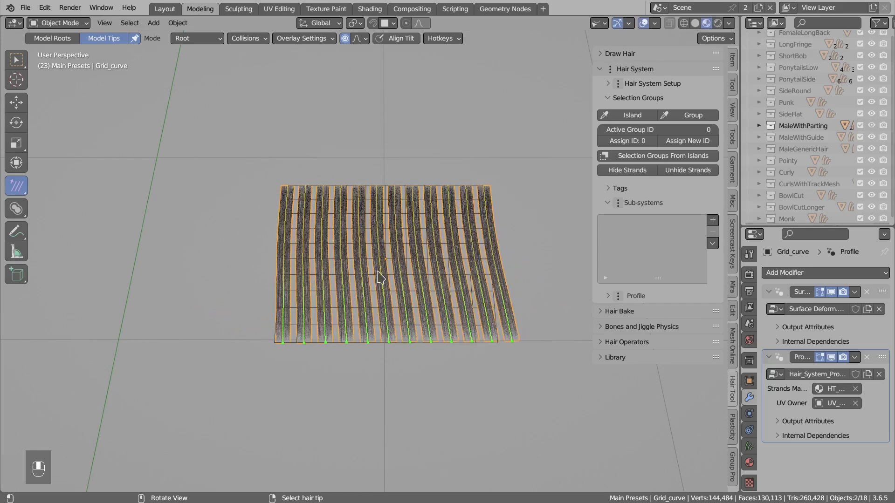
- Turn off proportional editing, rotate all the grid strands and move their tips so the strands slant
{"action": "left_click", "coordinate": [344, 39]}
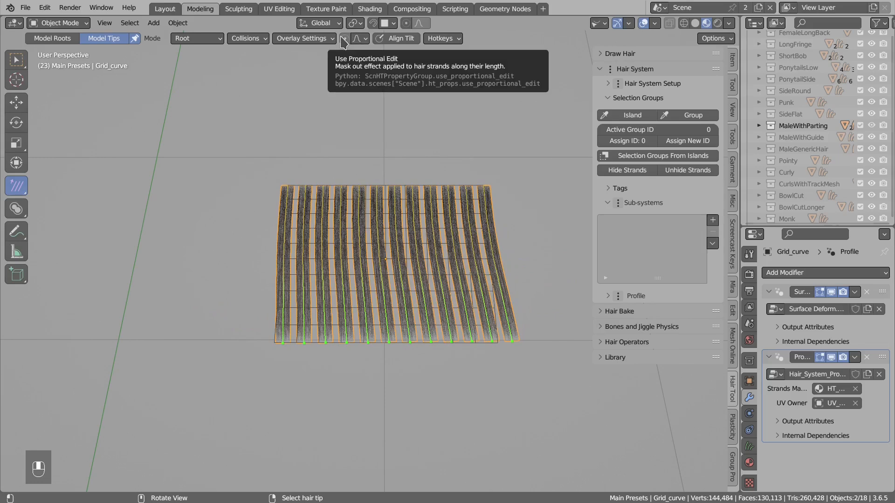
{"action": "key", "text": "r"}
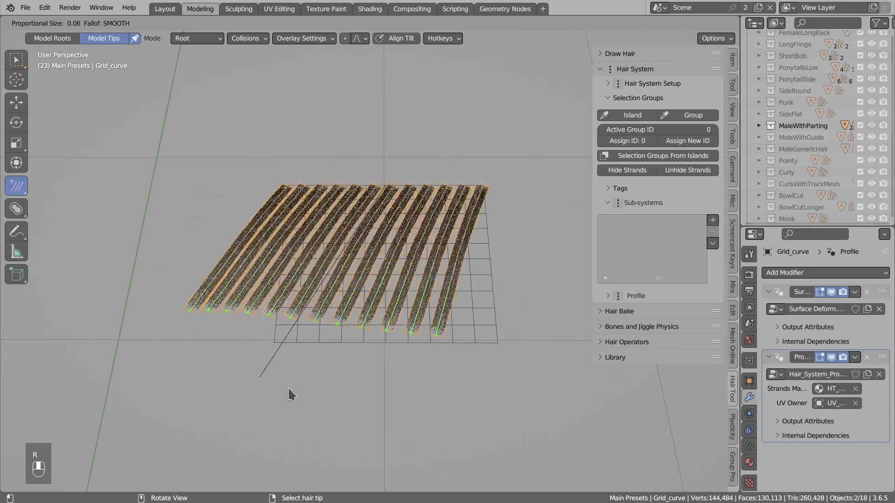
{"action": "left_click", "coordinate": [480, 399]}
{"action": "key", "text": "g"}
{"action": "left_click", "coordinate": [338, 362]}
{"action": "key", "text": "g"}
{"action": "left_click", "coordinate": [430, 401]}
- Box-select the tips of the three strands at the grid's right end and scale them shorter
{"action": "key", "text": "alt+a"}
{"action": "key", "text": "b"}
{"action": "left_click_drag", "start_coordinate": [443, 313], "coordinate": [502, 358]}
{"action": "key", "text": "s"}
{"action": "left_click", "coordinate": [480, 330]}
- Box-select the next three strands' tips, move them sideways toward the shortened strands and scale them down
{"action": "key", "text": "alt+a"}
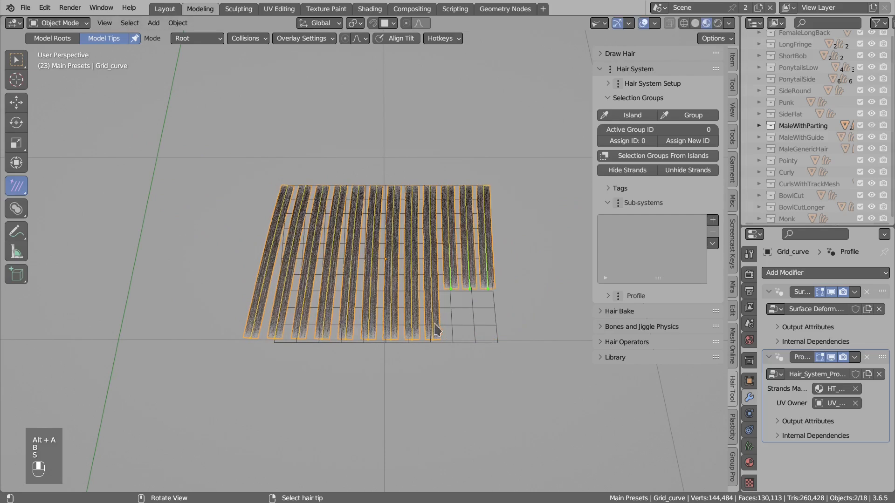
{"action": "key", "text": "b"}
{"action": "left_click_drag", "start_coordinate": [379, 319], "coordinate": [463, 363]}
{"action": "key", "text": "g"}
{"action": "left_click", "coordinate": [464, 351]}
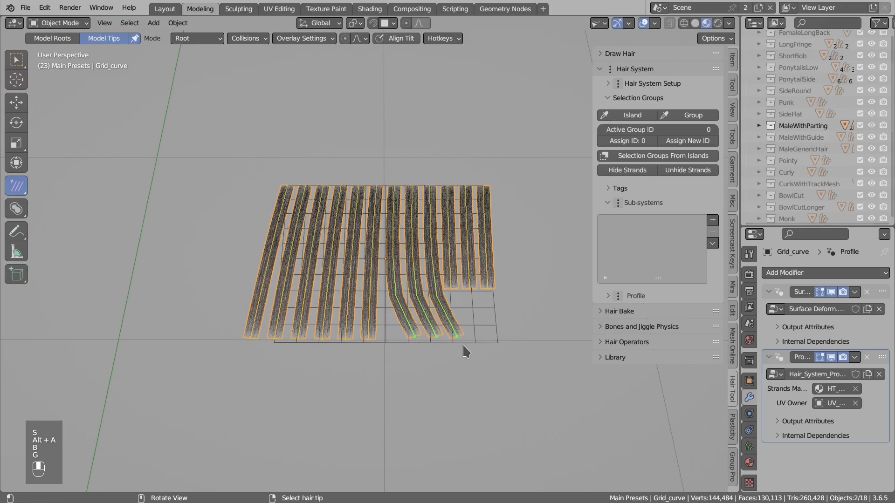
{"action": "key", "text": "s"}
{"action": "left_click", "coordinate": [447, 336]}
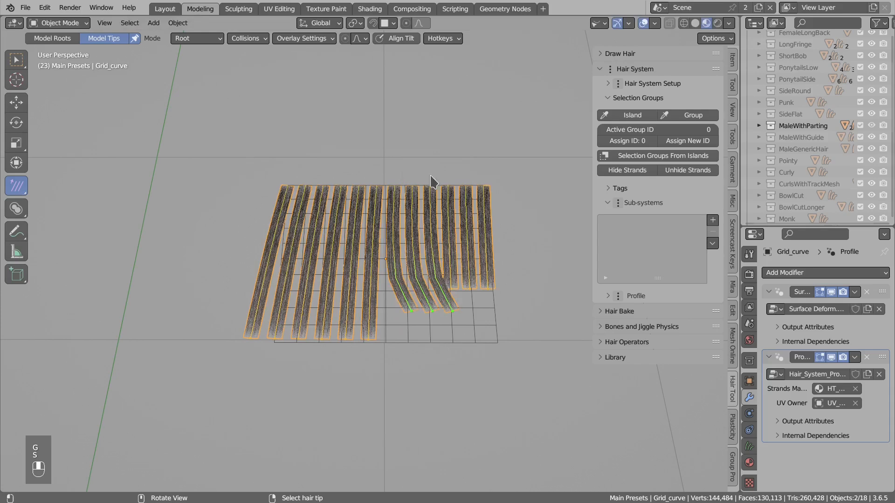
- Box-select the eight strands at the grid's right half and scale them, trying the Unify Strands Length option
{"action": "left_click_drag", "start_coordinate": [339, 260], "coordinate": [513, 392]}
{"action": "key", "text": "s"}
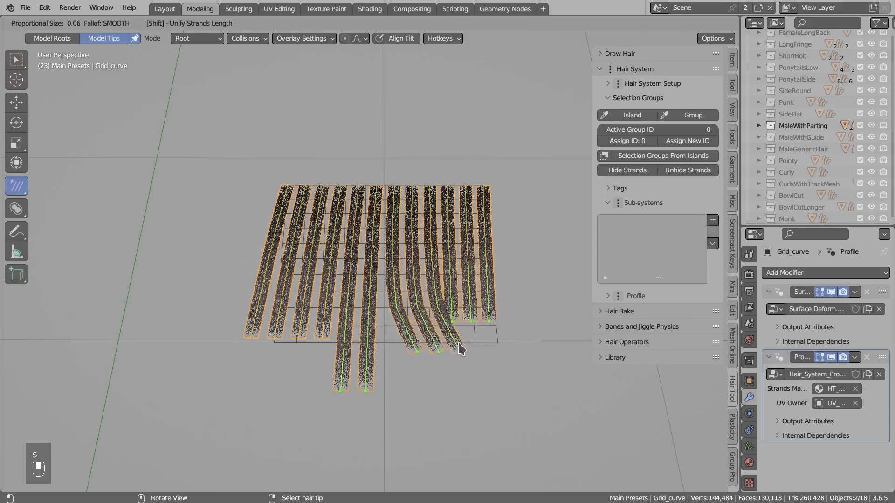
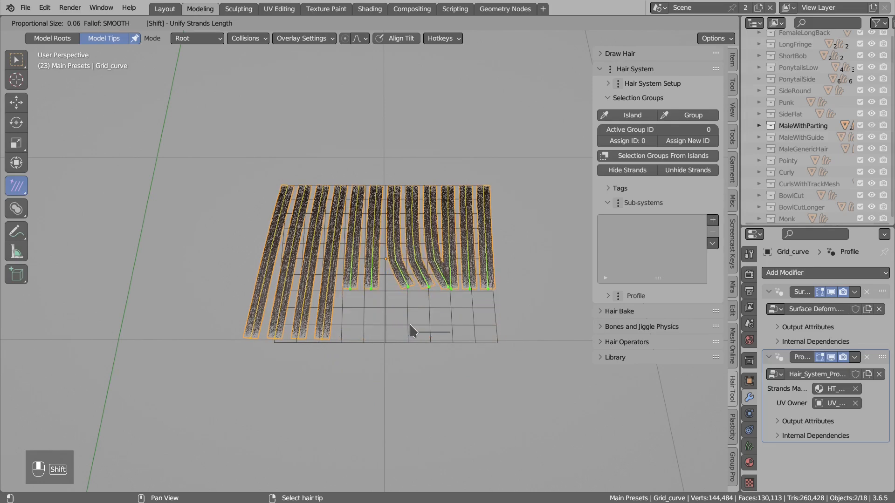
{"action": "left_click", "coordinate": [440, 328]}
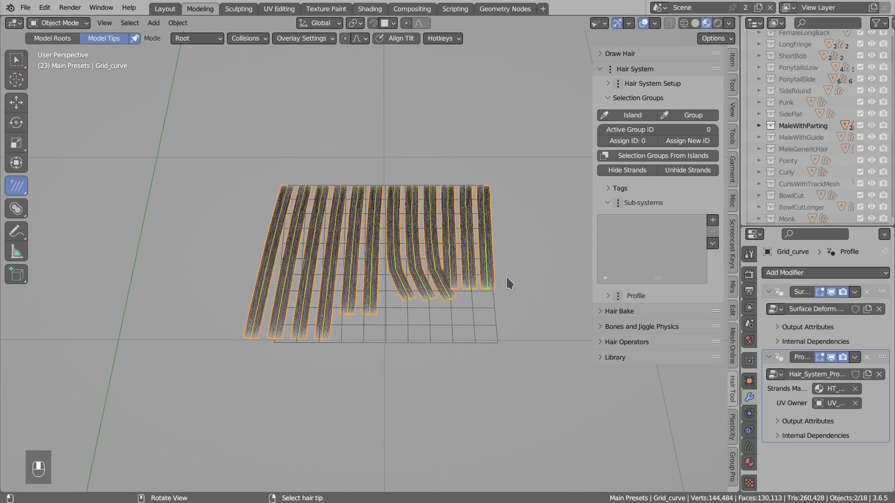
- Move the tips of the two strands at the grid's right end outward and scale the outermost strand
{"action": "middle_click_drag", "start_coordinate": [484, 289], "coordinate": [410, 320], "text": "shift"}
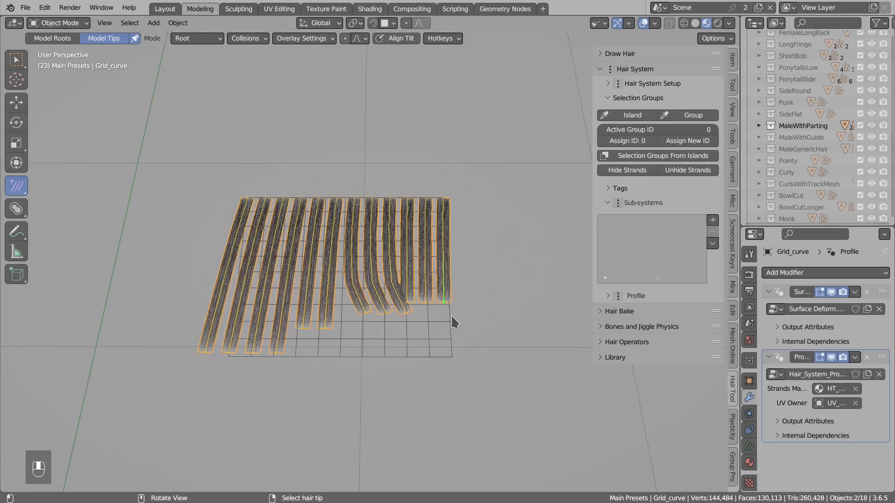
{"action": "key", "text": "g"}
{"action": "left_click", "coordinate": [503, 313]}
{"action": "key", "text": "g"}
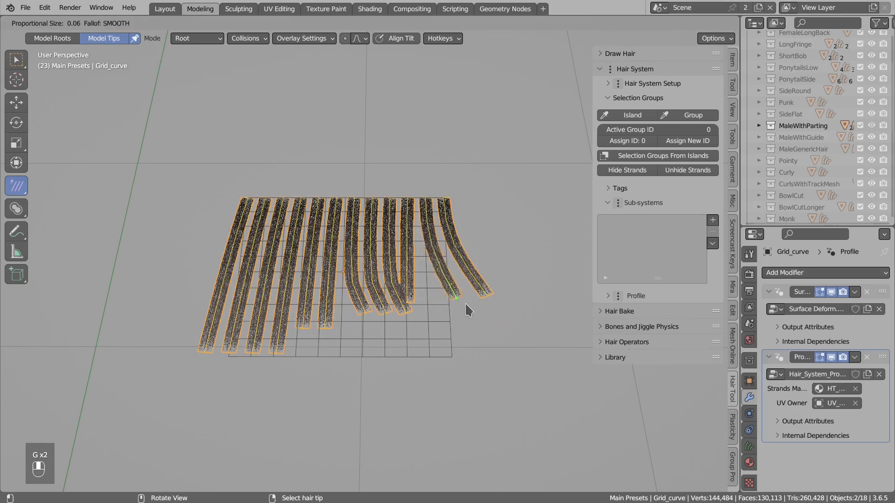
{"action": "left_click", "coordinate": [468, 303]}
{"action": "key", "text": "g"}
{"action": "left_click", "coordinate": [508, 280]}
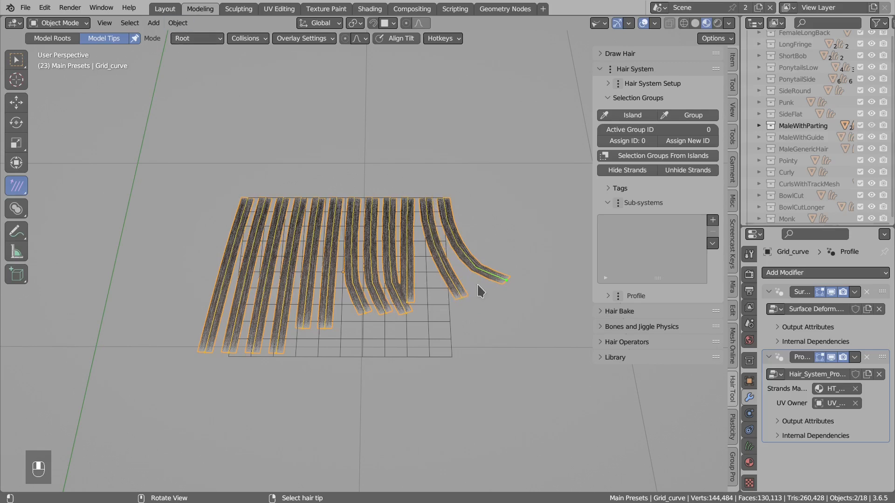
{"action": "key", "text": "s"}
{"action": "left_click", "coordinate": [490, 299]}
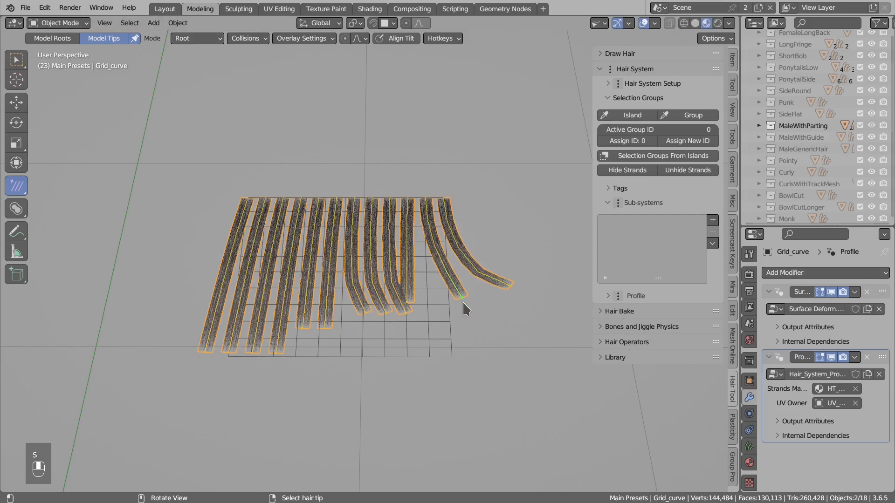
- Rotate the second strand from the grid's right end outward and move the next two strands' tips to follow it
{"action": "key", "text": "r"}
{"action": "left_click", "coordinate": [468, 313]}
{"action": "left_click", "coordinate": [403, 302]}
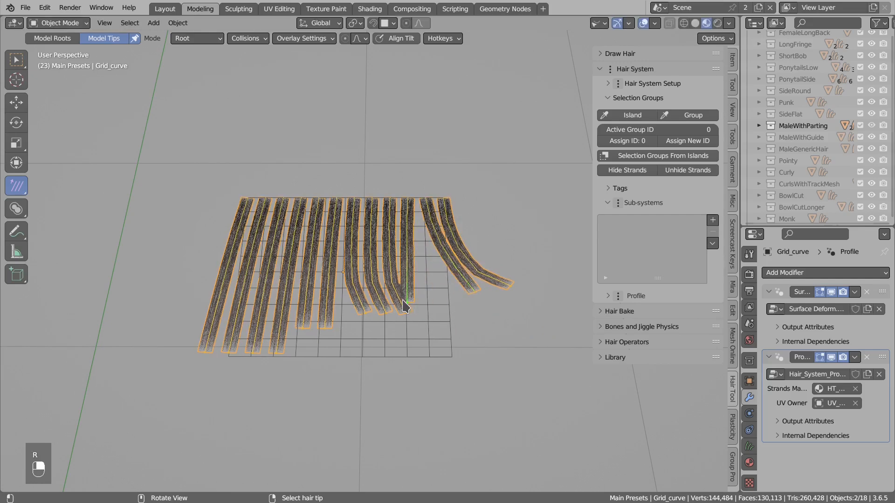
{"action": "key", "text": "g"}
{"action": "key", "text": "g"}
{"action": "key", "text": "g"}
{"action": "left_click", "coordinate": [422, 321]}
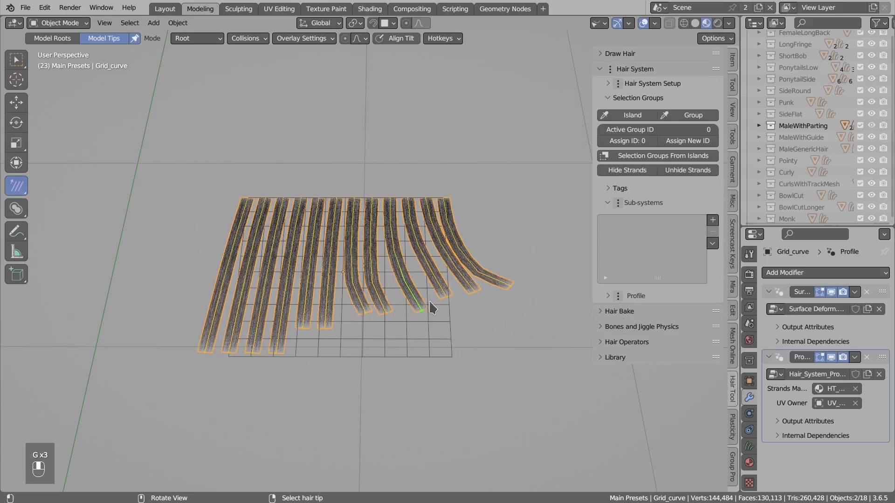
- Select all the grid strands and scale them with the Unify Strands Length option
{"action": "left_click", "coordinate": [195, 39]}
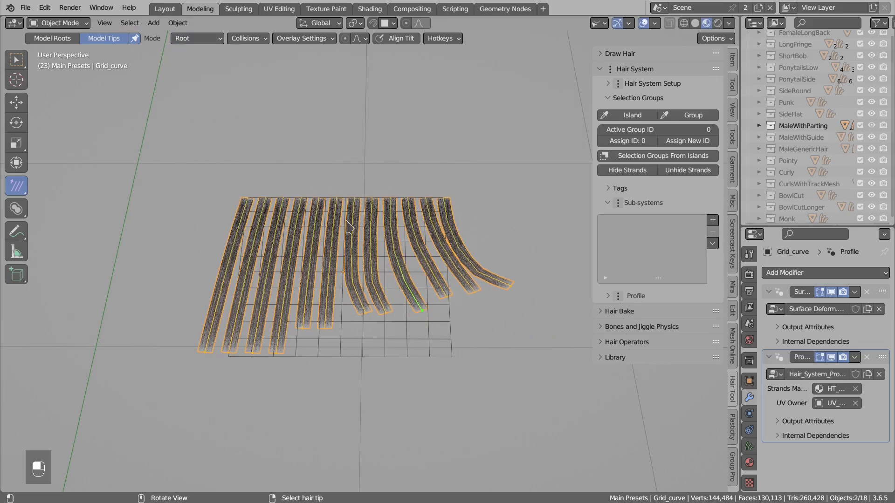
{"action": "key", "text": "a"}
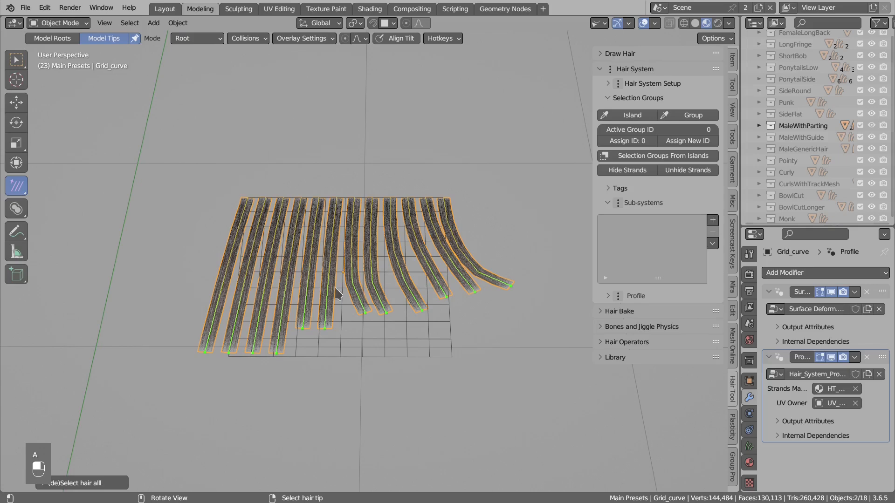
{"action": "key", "text": "s"}
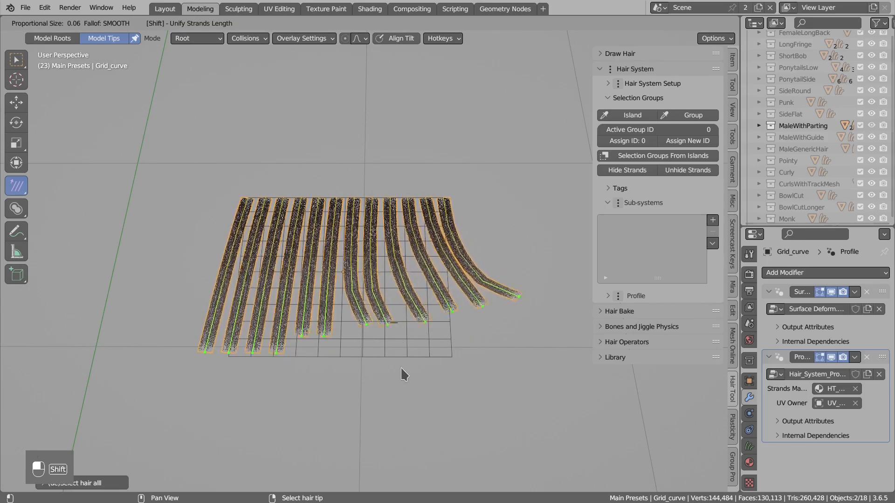
{"action": "left_click", "coordinate": [425, 383], "text": "shift"}
- Select the hair curve on the head, move all its strand tips down toward the face and deselect them
{"action": "scroll", "coordinate": [250, 297], "scroll_direction": "down", "scroll_amount": 5}
{"action": "middle_click_drag", "start_coordinate": [250, 296], "coordinate": [410, 267]}
{"action": "scroll", "coordinate": [410, 267], "scroll_direction": "up", "scroll_amount": 4}
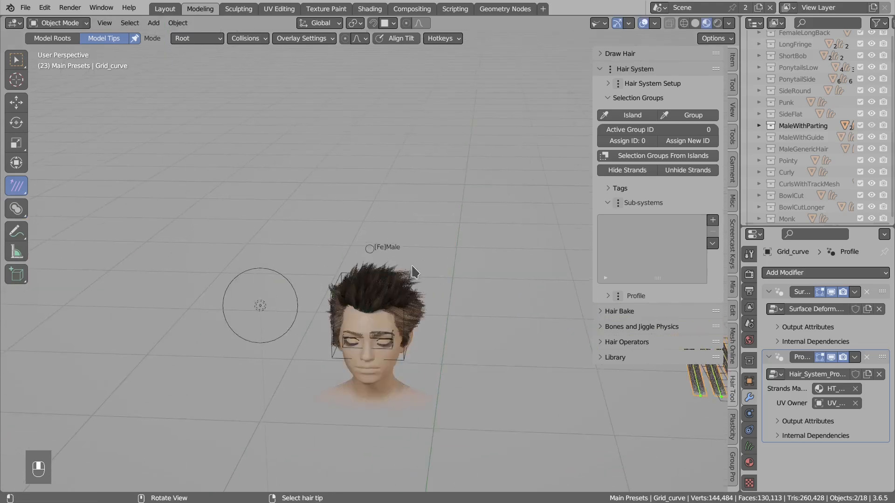
{"action": "right_click", "coordinate": [367, 291], "text": "alt"}
{"action": "left_click", "coordinate": [370, 291]}
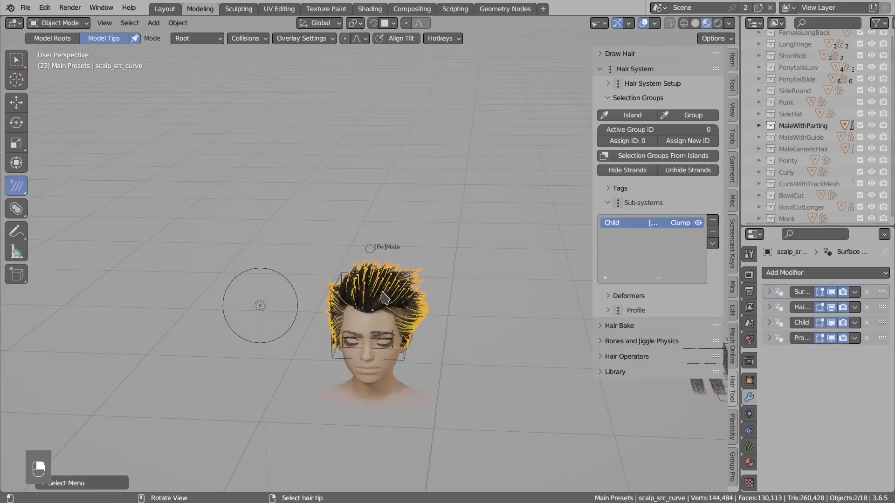
{"action": "key", "text": "a"}
{"action": "key", "text": "g"}
{"action": "left_click", "coordinate": [417, 351]}
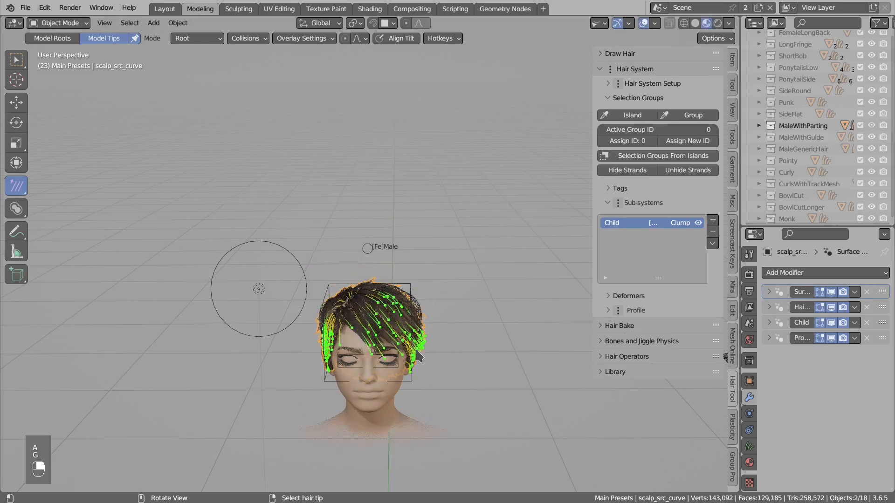
{"action": "key", "text": "alt+a"}
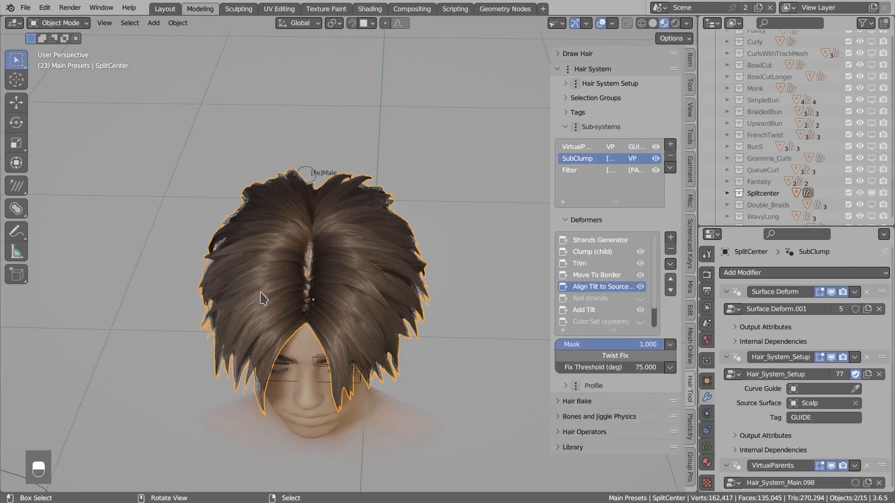
- In the SplitCenter hair's SubClump sub-system, mark the parting gap and set the Move To Border deformer's mask to 1.000
{"action": "middle_click_drag", "start_coordinate": [263, 299], "coordinate": [356, 285]}
{"action": "left_click", "coordinate": [589, 278]}
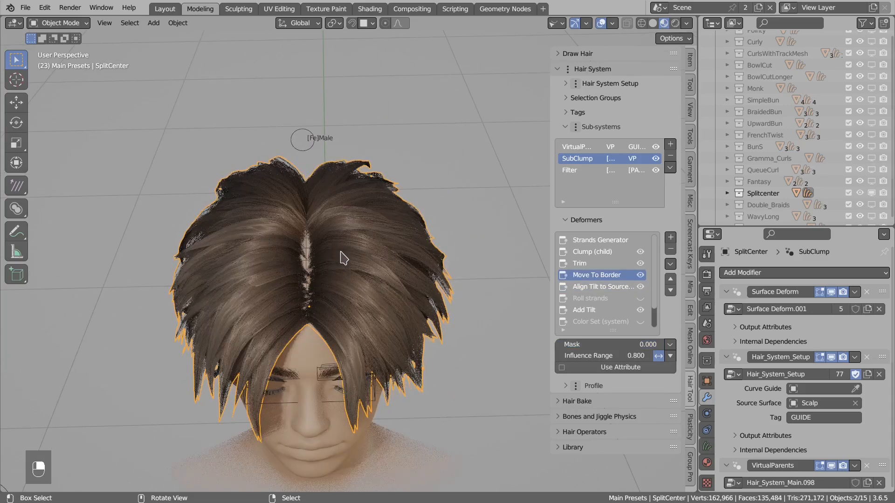
{"action": "left_click_drag", "start_coordinate": [314, 261], "coordinate": [409, 260]}
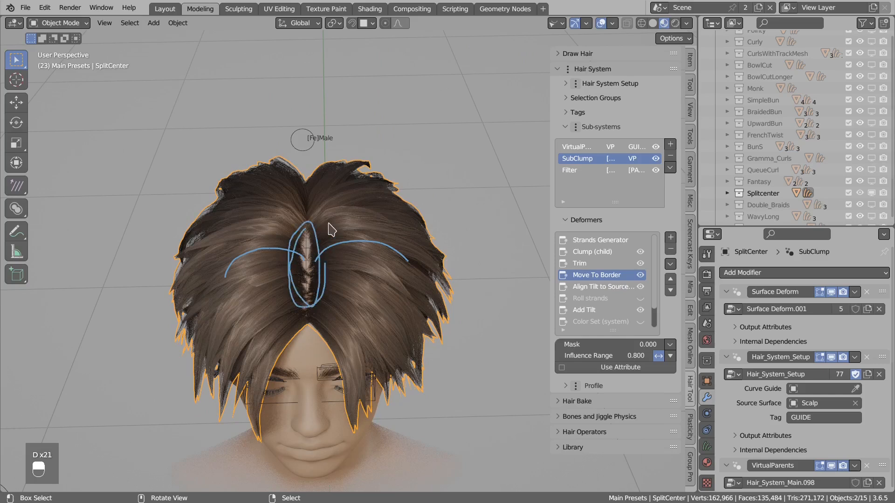
{"action": "right_click_drag", "start_coordinate": [328, 229], "coordinate": [375, 250]}
{"action": "mouse_move", "coordinate": [577, 345]}
{"action": "left_mouse_down"}
{"action": "mouse_move", "coordinate": [686, 345]}
{"action": "mouse_move", "coordinate": [557, 345]}
{"action": "mouse_move", "coordinate": [663, 345]}
{"action": "left_mouse_up"}
{"action": "middle_click_drag", "start_coordinate": [316, 233], "coordinate": [335, 259]}
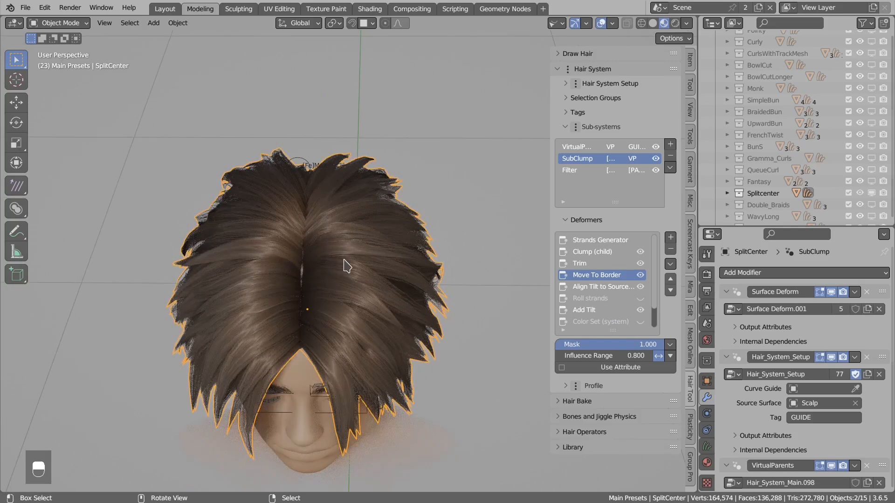
- Hide the hair, select the Scalp mesh and annotate its front hairline border
{"action": "key", "text": "h"}
{"action": "left_click", "coordinate": [311, 302]}
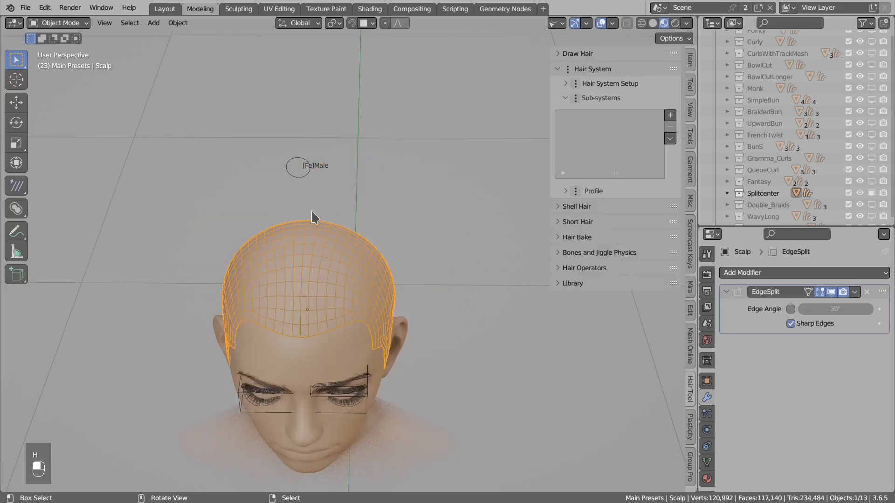
{"action": "middle_click_drag", "start_coordinate": [328, 345], "coordinate": [285, 320]}
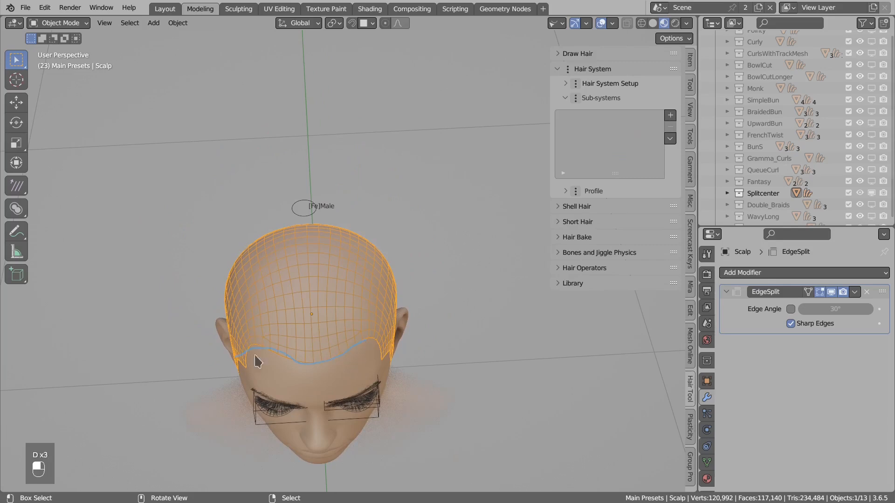
- Mark the scalp's central front-to-back edge loop as sharp and return to Object Mode
{"action": "key", "text": "Tab"}
{"action": "scroll", "coordinate": [310, 294], "scroll_direction": "up", "scroll_amount": 1}
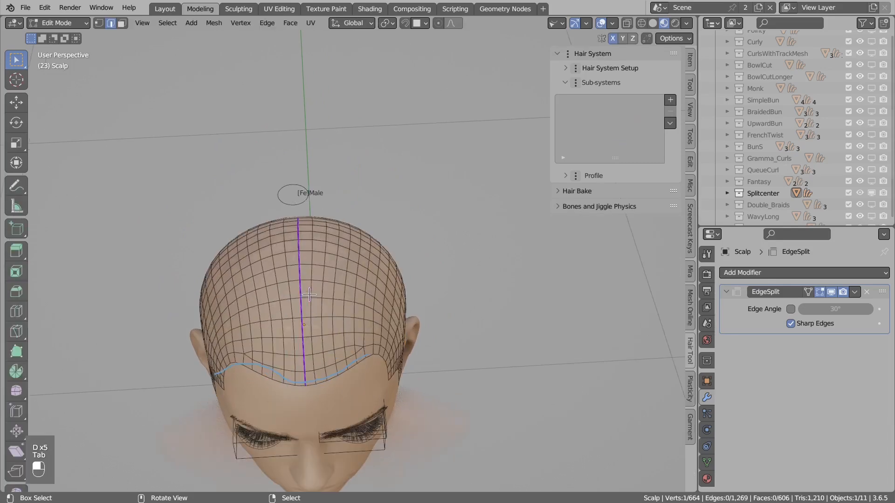
{"action": "left_click", "coordinate": [300, 289], "text": "alt"}
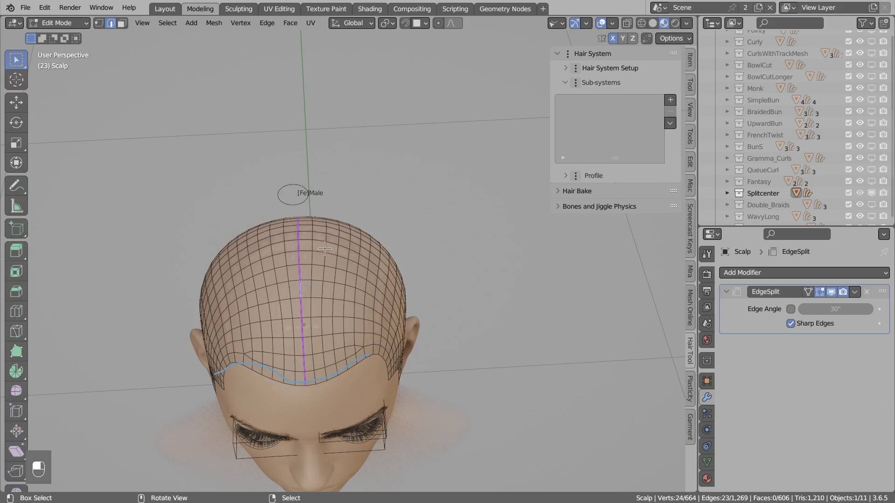
{"action": "key", "text": "ctrl+e"}
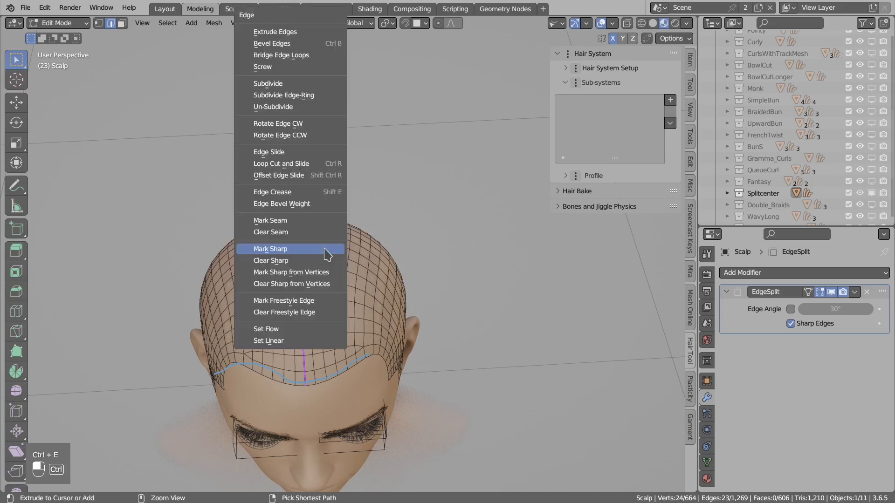
{"action": "left_click", "coordinate": [269, 250]}
{"action": "key", "text": "Tab"}
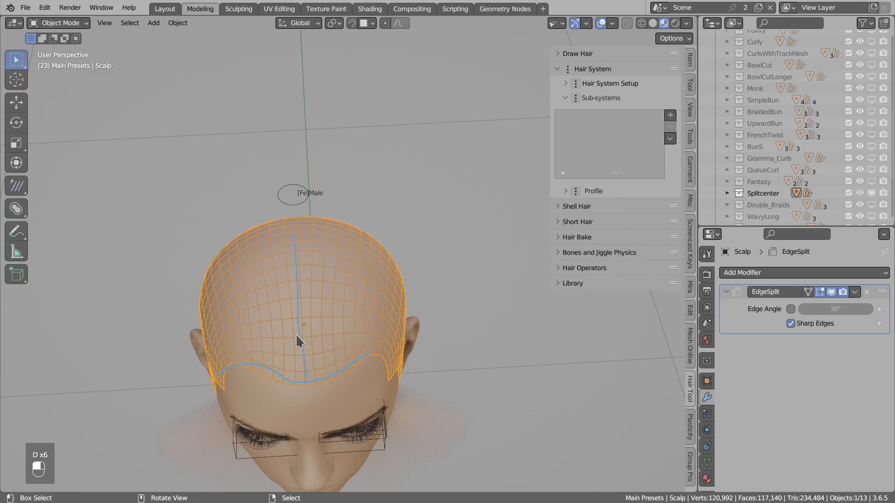
- Unhide and select the SplitCenter hair, sketch arrows toward the parting and hairline borders, and erase the annotations
{"action": "key", "text": "alt+h"}
{"action": "left_click", "coordinate": [333, 320]}
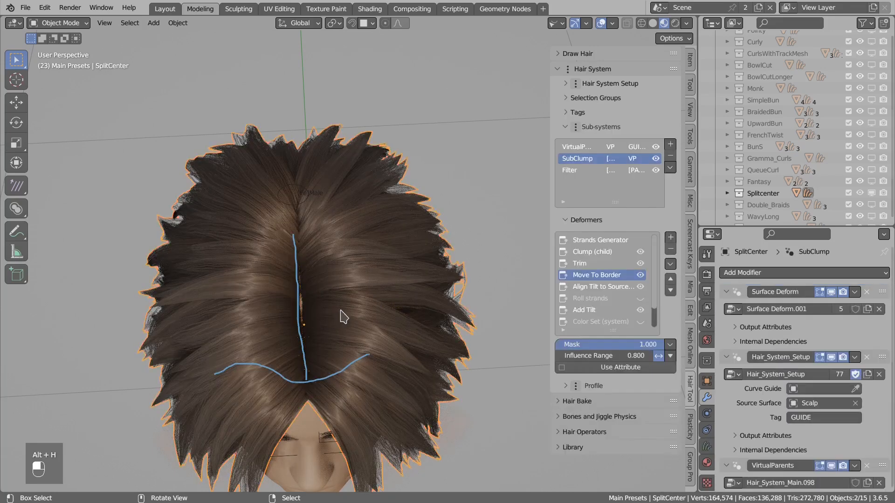
{"action": "key", "text": "d"}
{"action": "left_click_drag", "start_coordinate": [345, 280], "coordinate": [309, 284]}
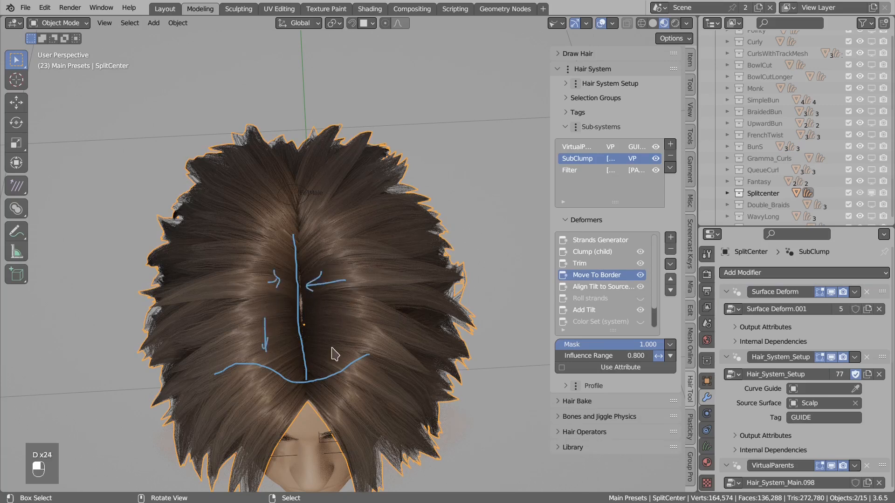
{"action": "mouse_move", "coordinate": [327, 350]}
{"action": "right_mouse_down"}
{"action": "mouse_move", "coordinate": [260, 280]}
{"action": "mouse_move", "coordinate": [399, 315]}
{"action": "right_mouse_up"}
{"action": "mouse_move", "coordinate": [399, 315]}
{"action": "middle_mouse_down"}
{"action": "mouse_move", "coordinate": [266, 253]}
{"action": "mouse_move", "coordinate": [365, 315]}
{"action": "mouse_move", "coordinate": [370, 303]}
{"action": "middle_mouse_up"}
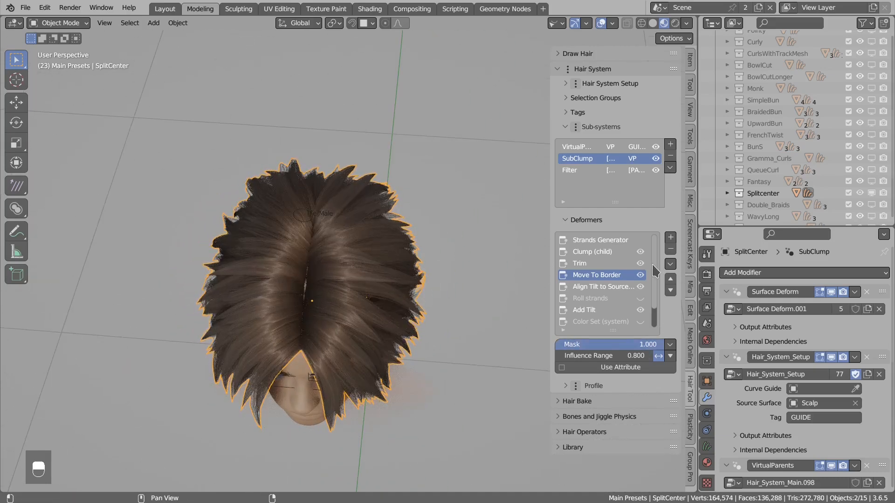
- Add a Trim deformer after Move To Border and set its Tip Trim to 0.140
{"action": "left_click", "coordinate": [670, 238]}
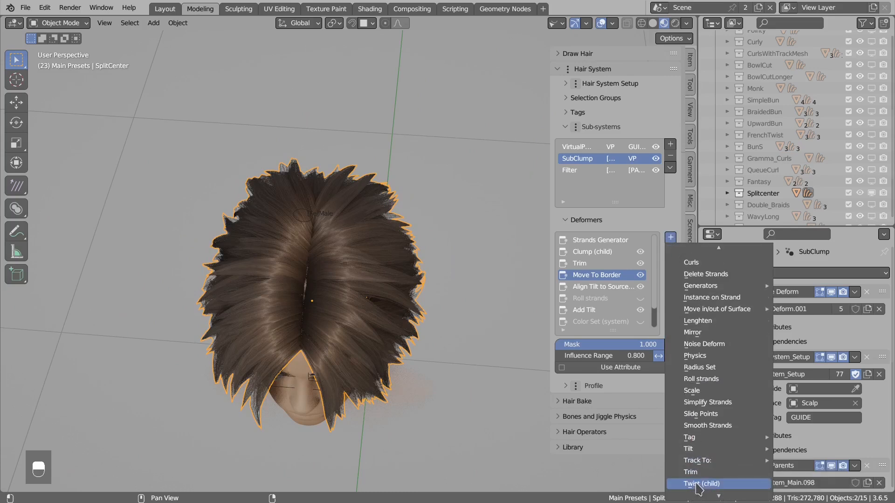
{"action": "left_click", "coordinate": [698, 472]}
{"action": "left_click_drag", "start_coordinate": [607, 355], "coordinate": [654, 355], "text": "shift"}
{"action": "scroll", "coordinate": [347, 298], "scroll_direction": "up", "scroll_amount": 2}
{"action": "middle_click_drag", "start_coordinate": [347, 298], "coordinate": [324, 292]}
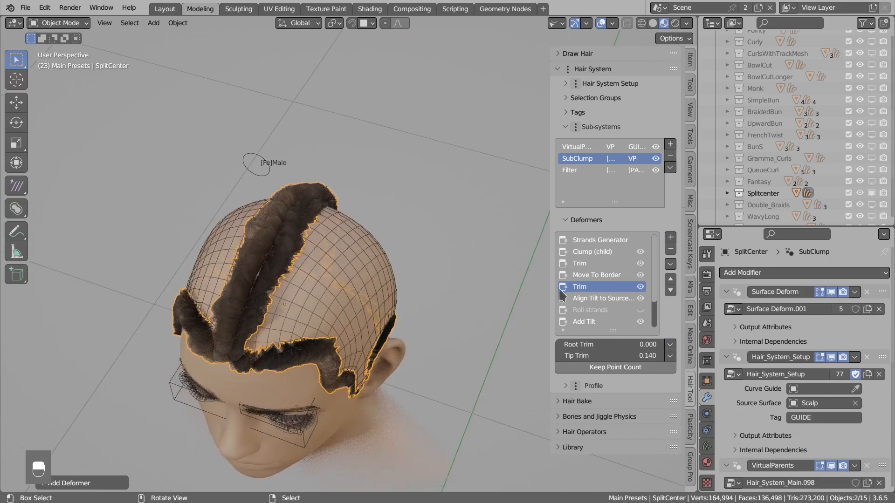
- Test the Move To Border mask on the trimmed strands and disable the added Trim deformer
{"action": "left_click", "coordinate": [596, 276]}
{"action": "mouse_move", "coordinate": [659, 344]}
{"action": "left_mouse_down"}
{"action": "mouse_move", "coordinate": [555, 344]}
{"action": "mouse_move", "coordinate": [664, 344]}
{"action": "left_mouse_up"}
{"action": "left_click", "coordinate": [583, 286]}
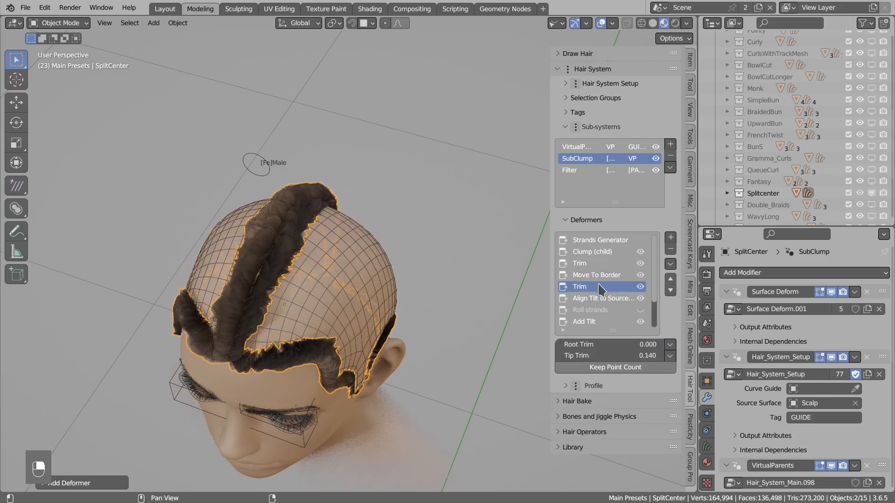
{"action": "left_click", "coordinate": [640, 287]}
{"action": "left_click", "coordinate": [618, 278]}
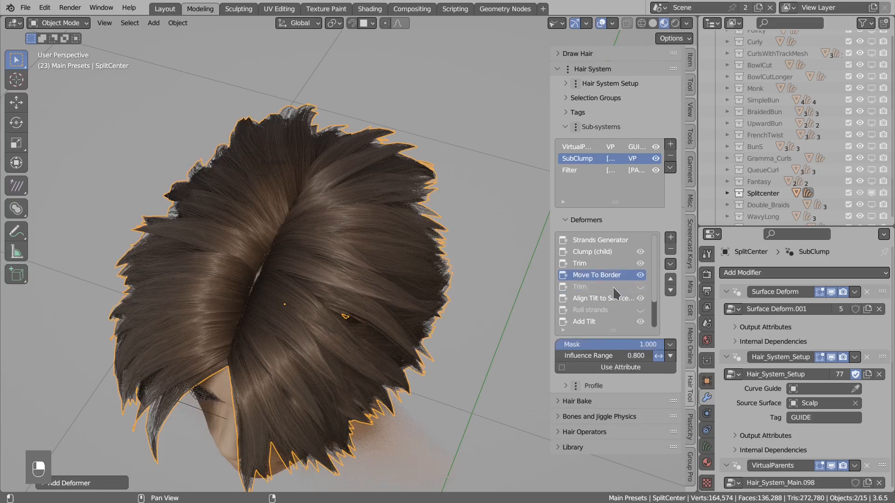
- Sketch annotation strokes over the hair around the parting from different angles and erase them
{"action": "middle_click_drag", "start_coordinate": [413, 268], "coordinate": [403, 287]}
{"action": "mouse_move", "coordinate": [412, 321]}
{"action": "left_mouse_down"}
{"action": "mouse_move", "coordinate": [406, 347]}
{"action": "mouse_move", "coordinate": [304, 269]}
{"action": "left_mouse_up"}
{"action": "left_click_drag", "start_coordinate": [333, 223], "coordinate": [403, 335]}
{"action": "mouse_move", "coordinate": [405, 276]}
{"action": "right_mouse_down"}
{"action": "mouse_move", "coordinate": [320, 295]}
{"action": "mouse_move", "coordinate": [401, 326]}
{"action": "right_mouse_up"}
{"action": "mouse_move", "coordinate": [402, 323]}
{"action": "middle_mouse_down"}
{"action": "mouse_move", "coordinate": [342, 272]}
{"action": "mouse_move", "coordinate": [373, 262]}
{"action": "middle_mouse_up"}
{"action": "key", "text": "d"}
{"action": "mouse_move", "coordinate": [337, 299]}
{"action": "left_mouse_down"}
{"action": "mouse_move", "coordinate": [331, 229]}
{"action": "mouse_move", "coordinate": [356, 275]}
{"action": "left_mouse_up"}
{"action": "right_click_drag", "start_coordinate": [378, 281], "coordinate": [307, 240]}
{"action": "scroll", "coordinate": [258, 215], "scroll_direction": "down", "scroll_amount": 2}
{"action": "middle_click_drag", "start_coordinate": [258, 215], "coordinate": [367, 256]}
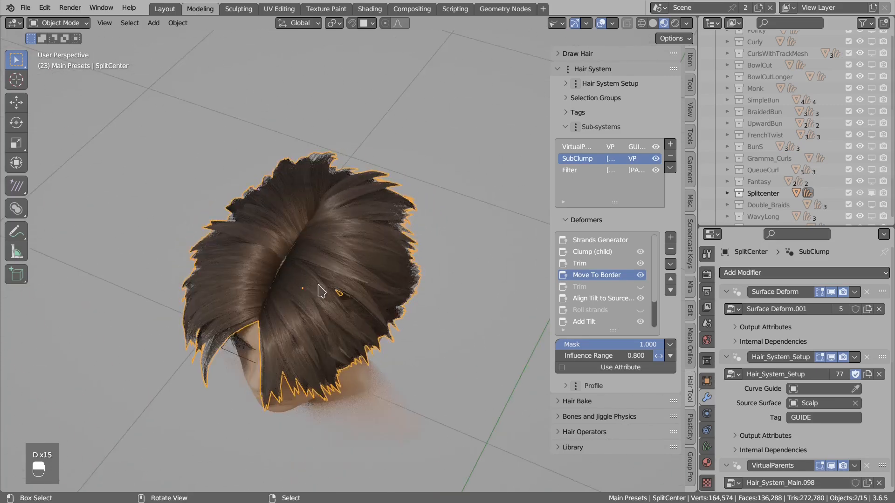
{"action": "middle_click_drag", "start_coordinate": [347, 284], "coordinate": [308, 256]}
- Deselect the hair, select the plane covered with hair cards and switch the viewport to solid shading
{"action": "key", "text": "a"}
{"action": "key", "text": "alt+a"}
{"action": "scroll", "coordinate": [400, 304], "scroll_direction": "down", "scroll_amount": 3}
{"action": "middle_click_drag", "start_coordinate": [308, 257], "coordinate": [182, 263], "text": "shift"}
{"action": "left_click", "coordinate": [447, 173]}
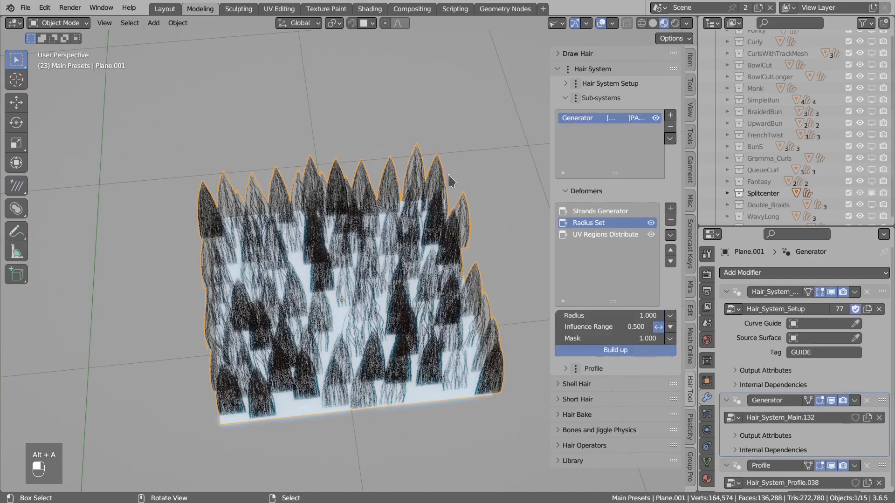
{"action": "left_click", "coordinate": [652, 24]}
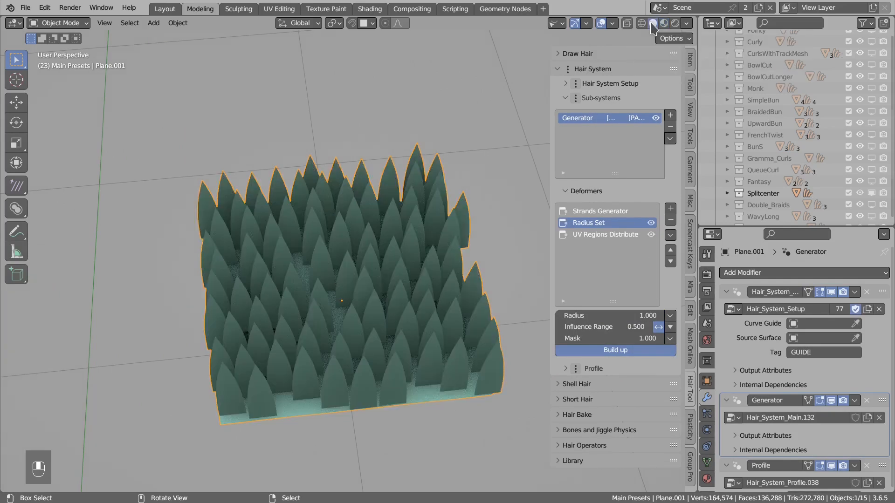
- Vary the Radius value of the plane's Radius Set deformer and reset it to 1
{"action": "scroll", "coordinate": [427, 201], "scroll_direction": "up", "scroll_amount": 1}
{"action": "middle_click_drag", "start_coordinate": [489, 229], "coordinate": [396, 276]}
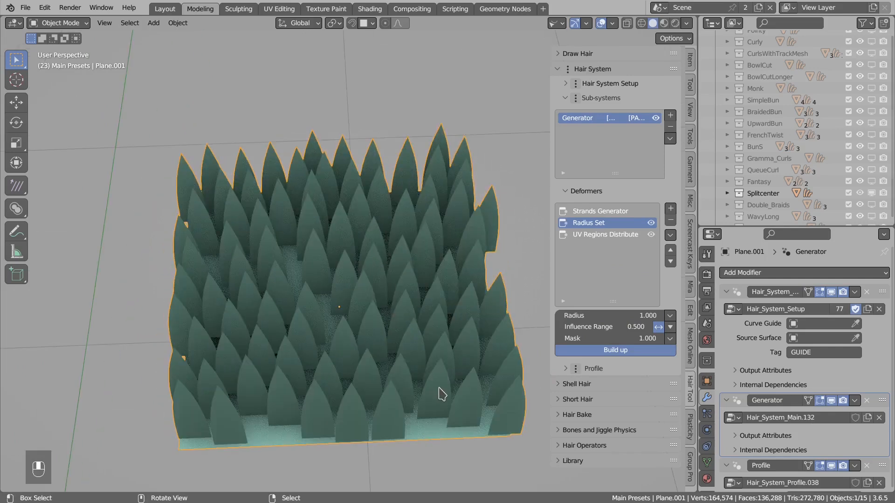
{"action": "mouse_move", "coordinate": [631, 316]}
{"action": "left_mouse_down", "text": "shift"}
{"action": "mouse_move", "coordinate": [592, 315]}
{"action": "mouse_move", "coordinate": [623, 315]}
{"action": "left_mouse_up", "text": "shift"}
{"action": "left_click", "coordinate": [624, 315]}
{"action": "type", "text": "1"}
{"action": "key", "text": "Return"}
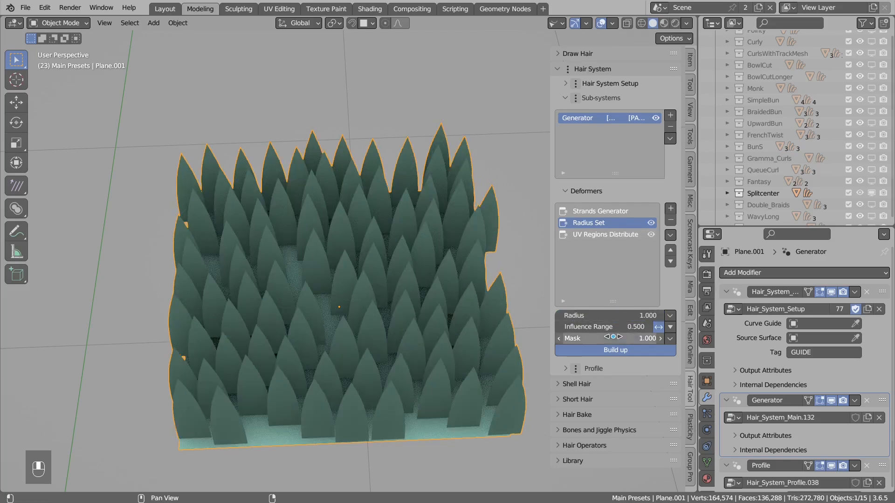
{"action": "scroll", "coordinate": [396, 275], "scroll_direction": "down", "scroll_amount": 2}
{"action": "middle_click_drag", "start_coordinate": [392, 270], "coordinate": [454, 245]}
{"action": "scroll", "coordinate": [399, 276], "scroll_direction": "up", "scroll_amount": 1}
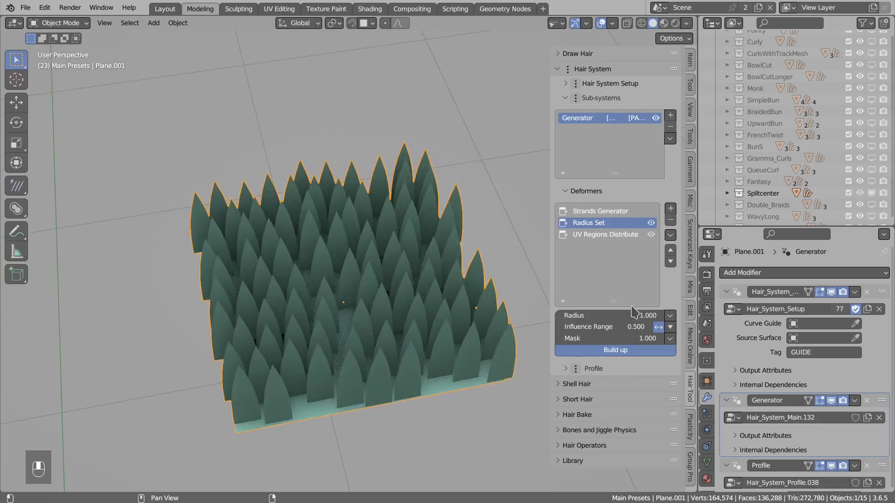
- Add a Border Edge Distance mask to the Radius of the plane's Radius Set deformer and set its Range to 0.5 m
{"action": "left_click", "coordinate": [670, 316]}
{"action": "mouse_move", "coordinate": [709, 399]}
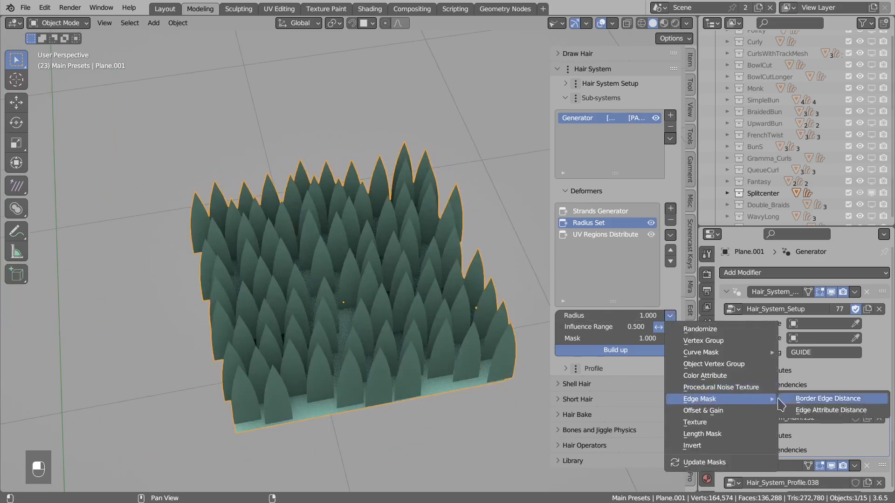
{"action": "left_click", "coordinate": [828, 400]}
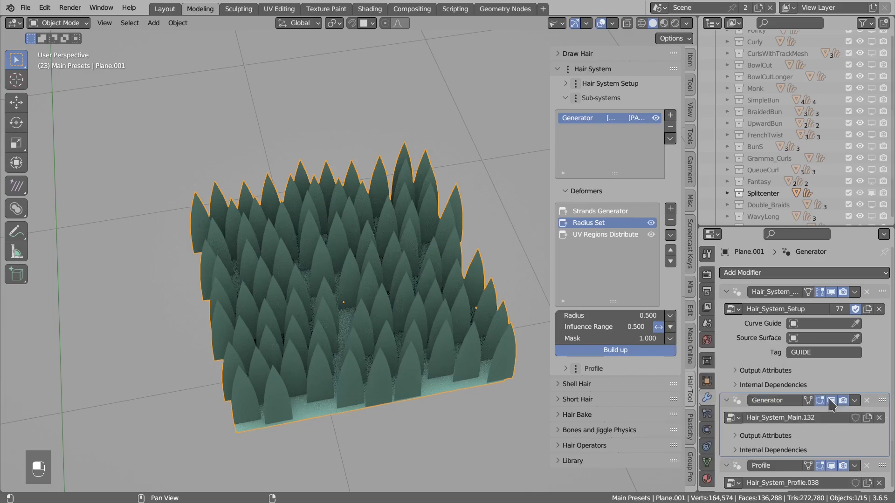
{"action": "left_click", "coordinate": [599, 339]}
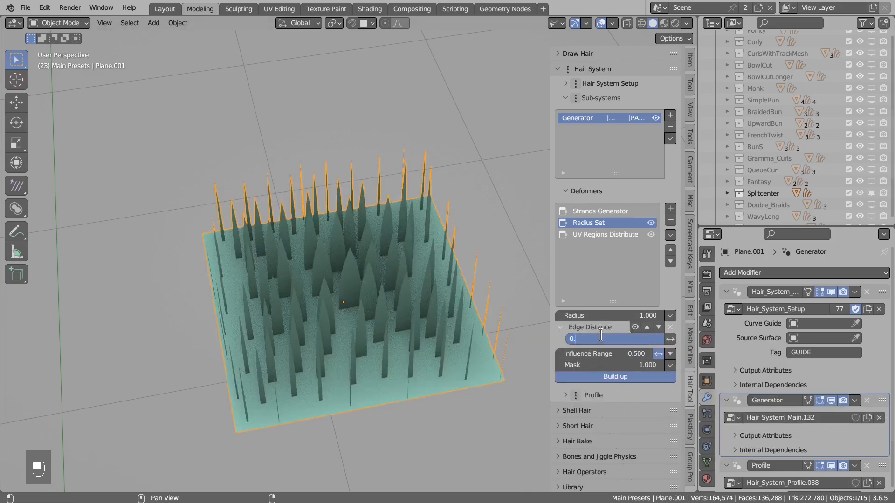
{"action": "type", "text": "0.5"}
{"action": "key", "text": "Return"}
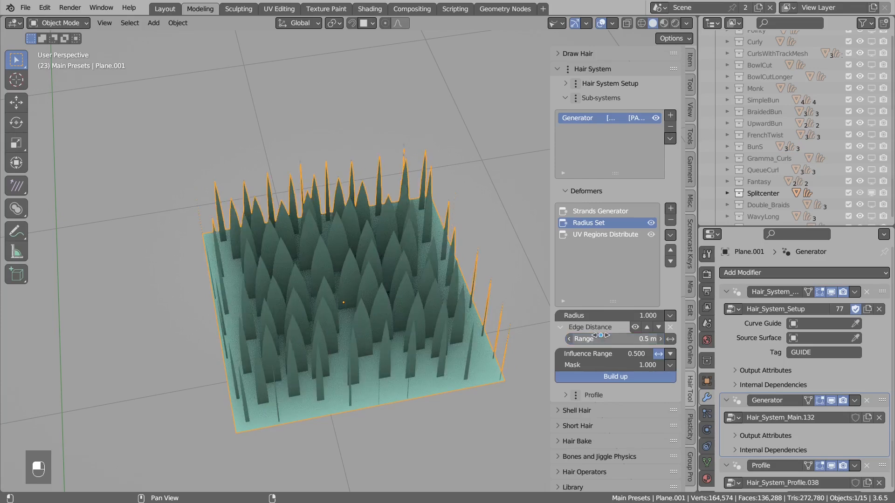
- Sketch an annotation line inward from the plane's border, label its inner end 0,5 and 1, and erase the strokes
{"action": "middle_click_drag", "start_coordinate": [306, 306], "coordinate": [343, 321]}
{"action": "key", "text": "d"}
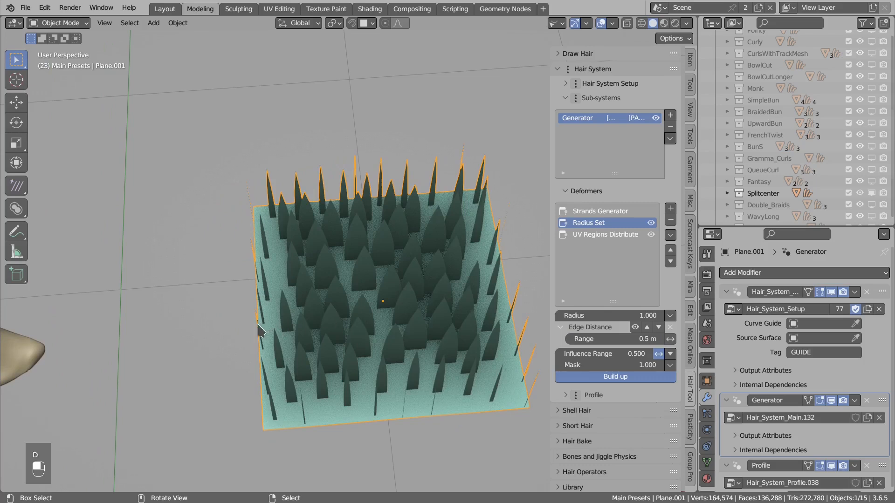
{"action": "left_click_drag", "start_coordinate": [309, 319], "coordinate": [313, 319]}
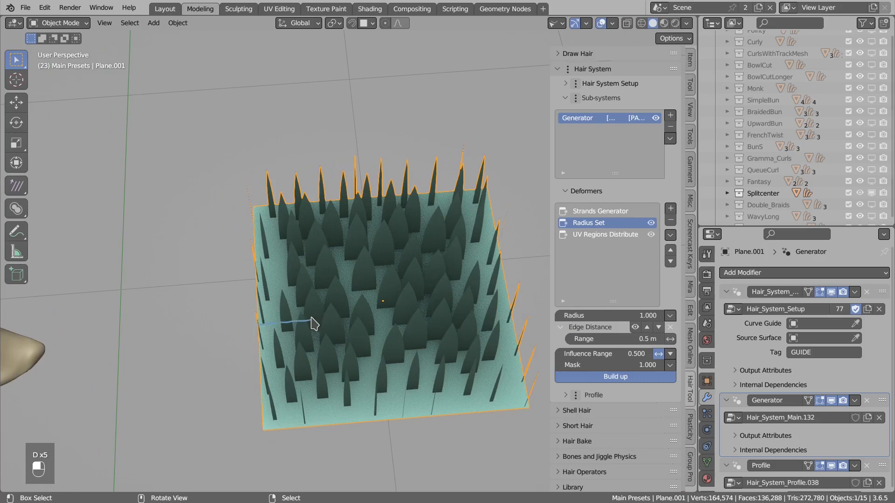
{"action": "key", "text": "d"}
{"action": "key", "text": "d"}
{"action": "key", "text": "d"}
{"action": "key", "text": "d"}
{"action": "key", "text": "d"}
{"action": "key", "text": "d"}
{"action": "left_click_drag", "start_coordinate": [341, 351], "coordinate": [330, 355]}
{"action": "key", "text": "d"}
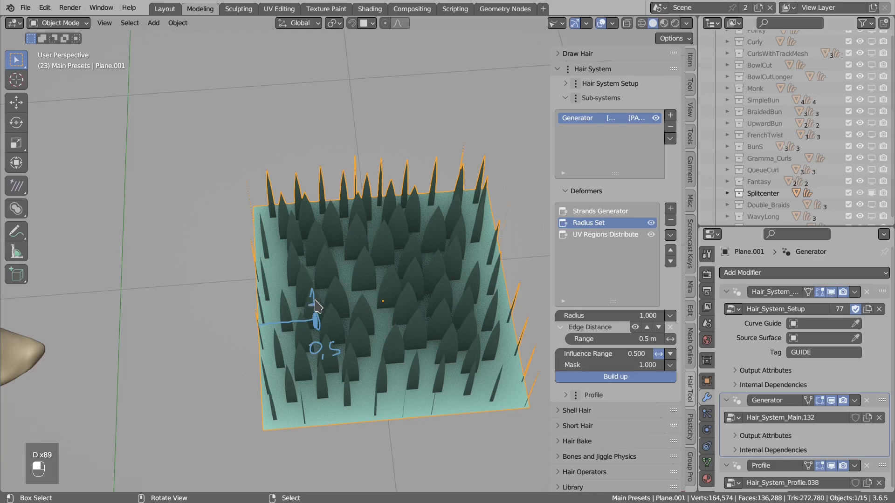
{"action": "key", "text": "d"}
{"action": "key", "text": "d"}
{"action": "key", "text": "d"}
{"action": "right_click_drag", "start_coordinate": [254, 293], "coordinate": [328, 348]}
- Raise the Range of the plane's Edge Distance mask to 0.69 m and invert the mask
{"action": "mouse_move", "coordinate": [605, 339]}
{"action": "left_mouse_down", "text": "shift"}
{"action": "mouse_move", "coordinate": [588, 338]}
{"action": "mouse_move", "coordinate": [619, 334]}
{"action": "left_mouse_up", "text": "shift"}
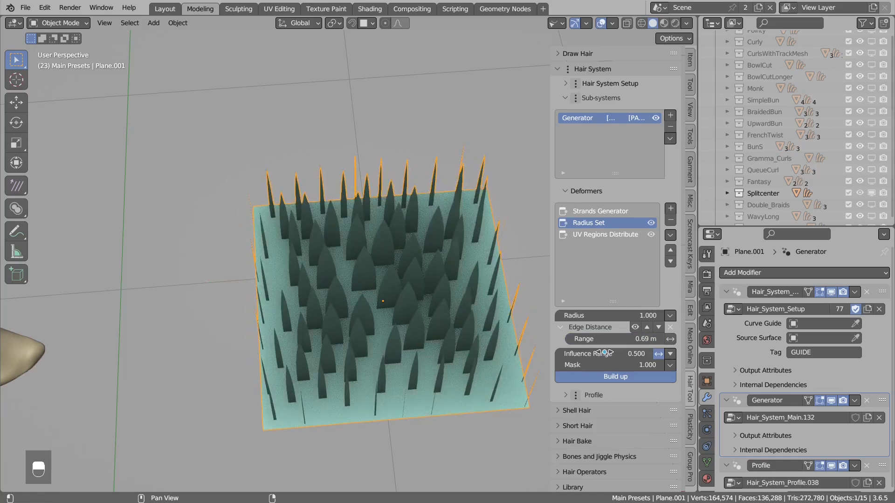
{"action": "middle_click_drag", "start_coordinate": [365, 315], "coordinate": [386, 298]}
{"action": "middle_click_drag", "start_coordinate": [244, 294], "coordinate": [298, 271], "text": "shift"}
- Select the SplitCenter hair on the head and enable the Trim deformer below Move To Border
{"action": "scroll", "coordinate": [343, 307], "scroll_direction": "up", "scroll_amount": 3}
{"action": "right_click", "coordinate": [279, 272]}
{"action": "middle_click_drag", "start_coordinate": [359, 283], "coordinate": [254, 257]}
{"action": "scroll", "coordinate": [421, 262], "scroll_direction": "up", "scroll_amount": 1}
{"action": "middle_click_drag", "start_coordinate": [421, 262], "coordinate": [457, 301]}
{"action": "left_click", "coordinate": [639, 286]}
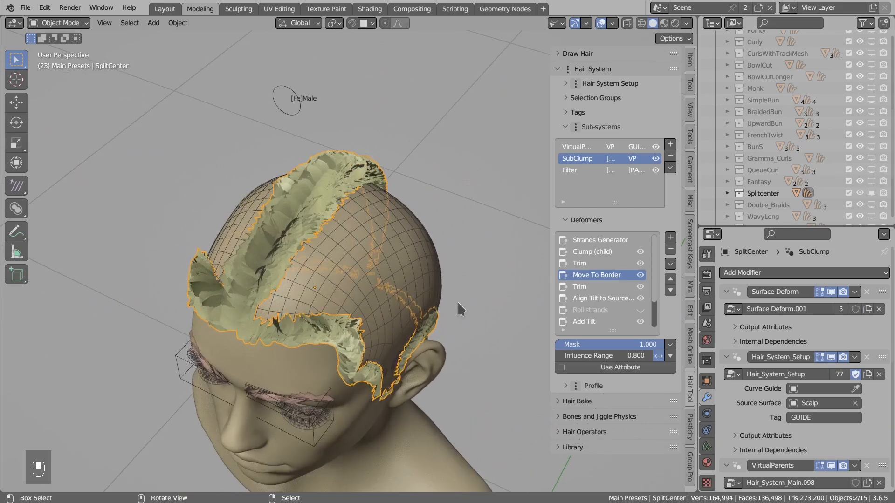
{"action": "middle_click_drag", "start_coordinate": [340, 298], "coordinate": [378, 315]}
- Sketch annotation strokes over the trimmed strands along the front hairline and scalp, and erase them
{"action": "key", "text": "d"}
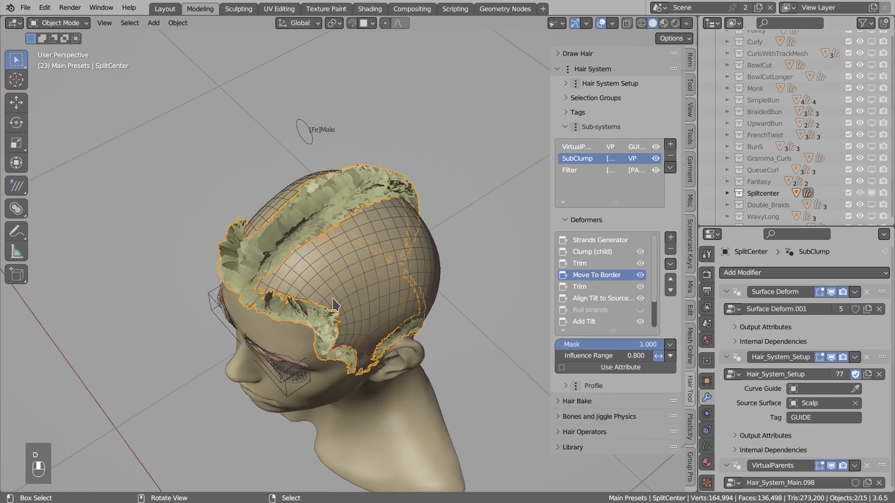
{"action": "left_click_drag", "start_coordinate": [320, 299], "coordinate": [309, 315]}
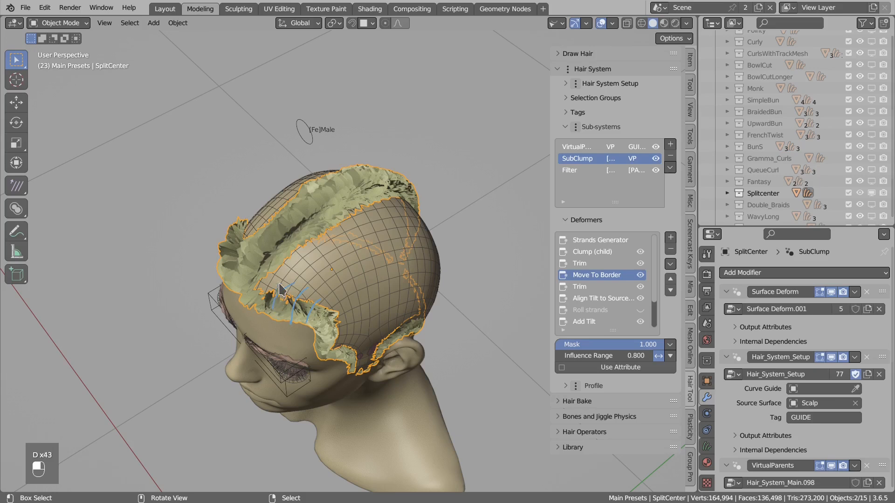
{"action": "left_click_drag", "start_coordinate": [306, 233], "coordinate": [325, 238]}
{"action": "mouse_move", "coordinate": [332, 309]}
{"action": "right_mouse_down"}
{"action": "mouse_move", "coordinate": [366, 335]}
{"action": "mouse_move", "coordinate": [345, 331]}
{"action": "mouse_move", "coordinate": [302, 240]}
{"action": "right_mouse_up"}
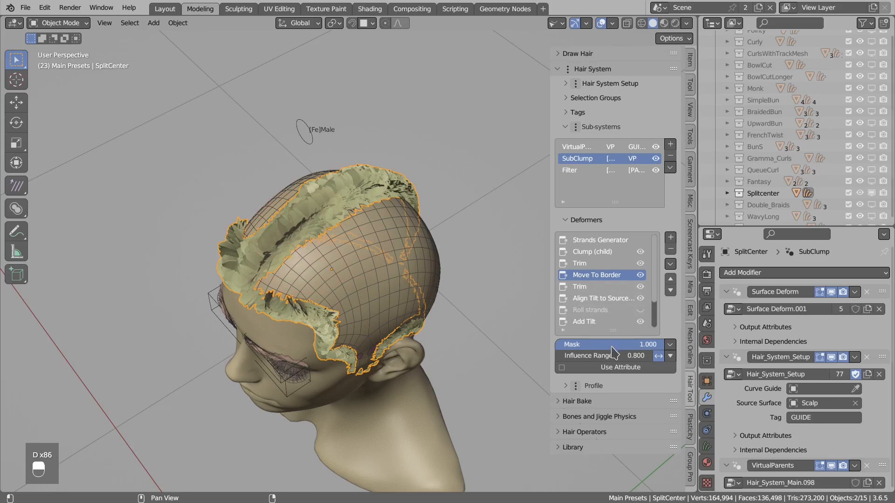
- Add a Border Edge Distance mask to the Move To Border deformer, mark the hairline with annotation strokes, and set the Range to 0.02 m
{"action": "left_click", "coordinate": [669, 344]}
{"action": "mouse_move", "coordinate": [742, 428]}
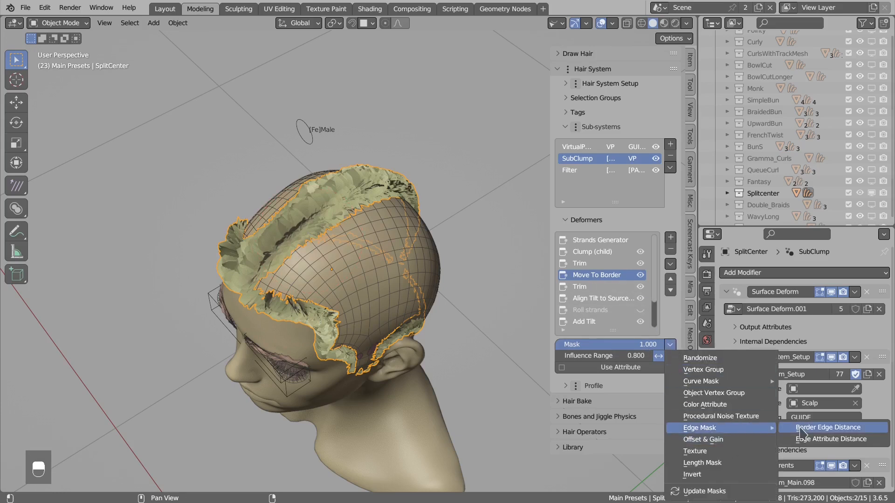
{"action": "left_click", "coordinate": [811, 428]}
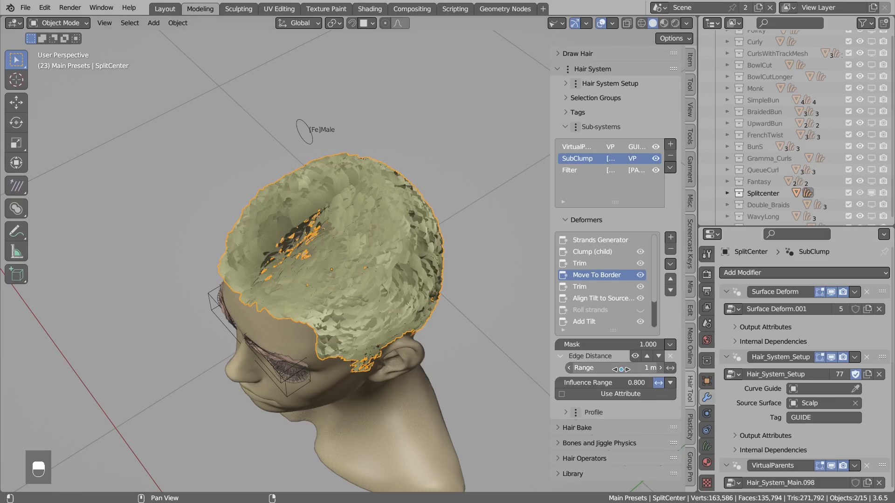
{"action": "key", "text": "d"}
{"action": "mouse_move", "coordinate": [313, 295]}
{"action": "left_mouse_down"}
{"action": "mouse_move", "coordinate": [296, 317]}
{"action": "mouse_move", "coordinate": [314, 324]}
{"action": "left_mouse_up"}
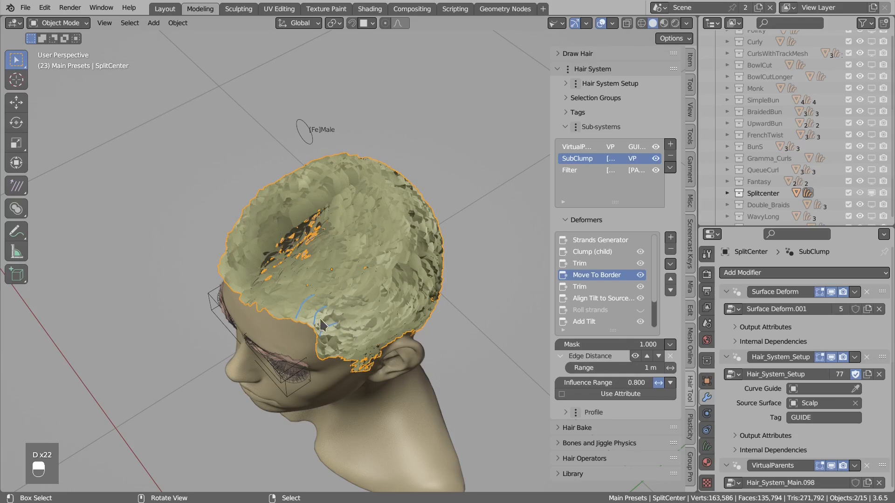
{"action": "left_click", "coordinate": [623, 367]}
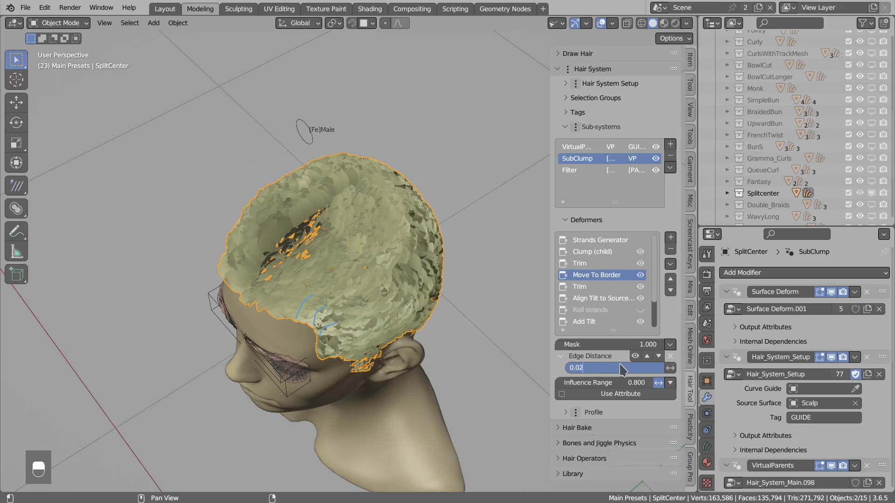
{"action": "type", "text": "0.02"}
{"action": "key", "text": "Return"}
- Clear the annotation strokes and invert the Edge Distance mask of the Move To Border deformer
{"action": "mouse_move", "coordinate": [364, 293]}
{"action": "middle_mouse_down"}
{"action": "mouse_move", "coordinate": [334, 266]}
{"action": "mouse_move", "coordinate": [329, 307]}
{"action": "middle_mouse_up"}
{"action": "key", "text": "d"}
{"action": "key", "text": "d"}
{"action": "key", "text": "d"}
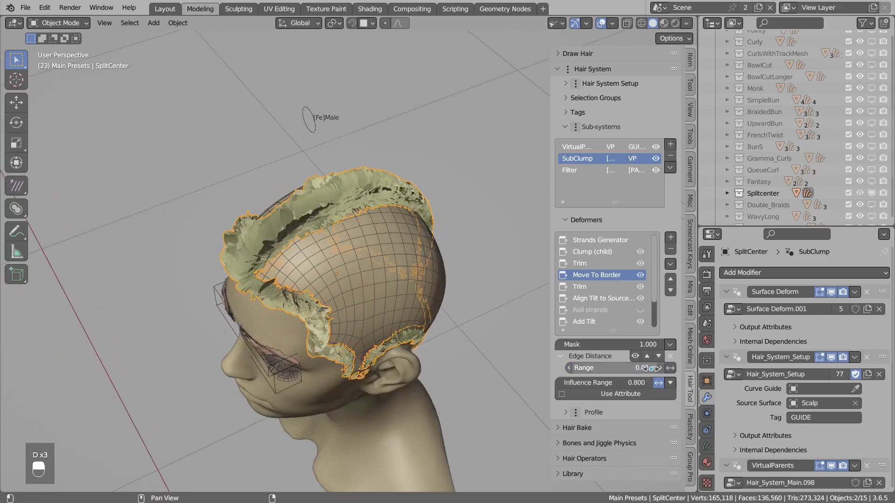
{"action": "left_click", "coordinate": [670, 369]}
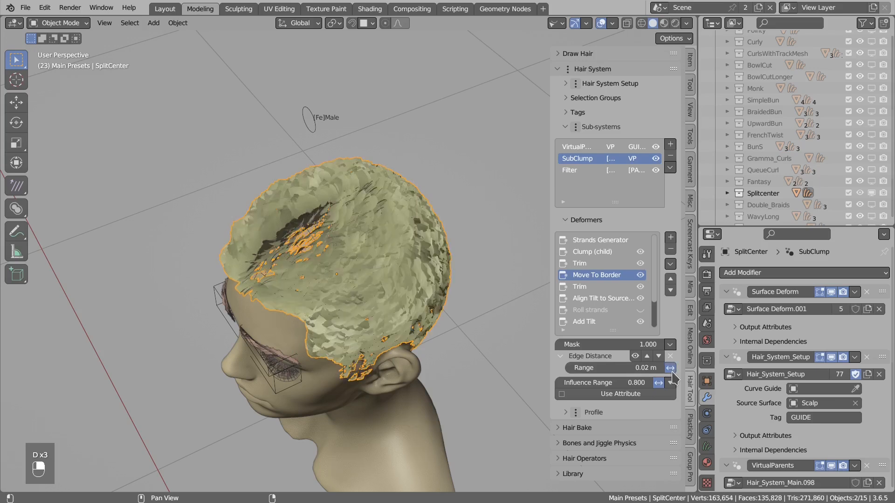
- Sketch annotation strokes over the trimmed strands on the side of the head and erase them
{"action": "key", "text": "d"}
{"action": "key", "text": "d"}
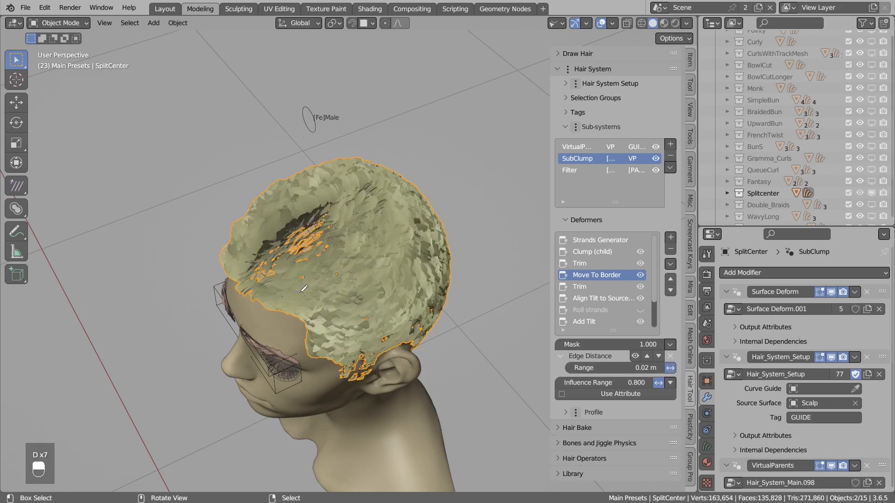
{"action": "key", "text": "d"}
{"action": "scroll", "coordinate": [302, 315], "scroll_direction": "down", "scroll_amount": 1}
{"action": "key", "text": "d"}
{"action": "left_click_drag", "start_coordinate": [287, 291], "coordinate": [280, 307]}
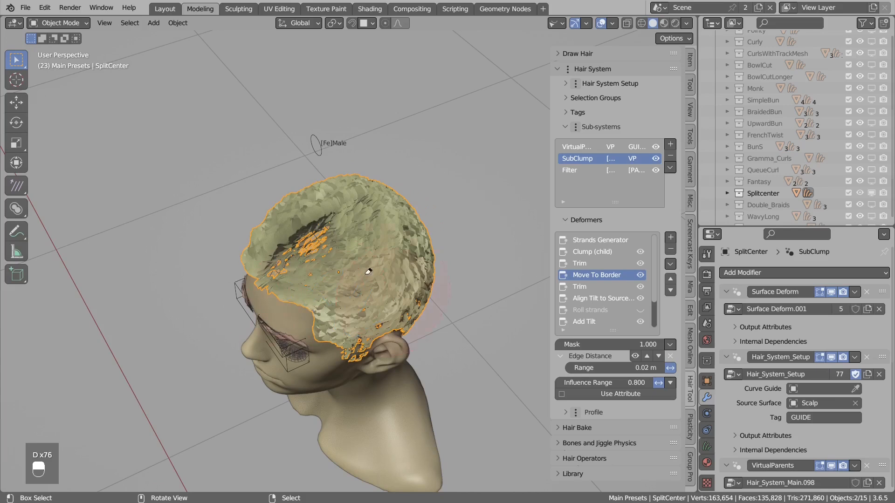
{"action": "middle_click_drag", "start_coordinate": [333, 309], "coordinate": [353, 306]}
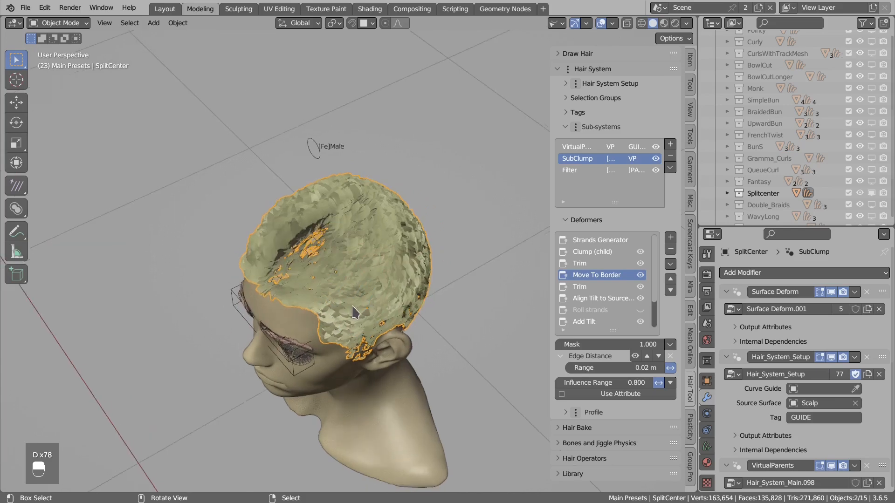
- Try lower Mask values on the Move To Border deformer and reset the Mask to 1
{"action": "left_click_drag", "start_coordinate": [630, 344], "coordinate": [570, 345]}
{"action": "left_click", "coordinate": [629, 344]}
{"action": "type", "text": "0"}
{"action": "type", "text": ".0"}
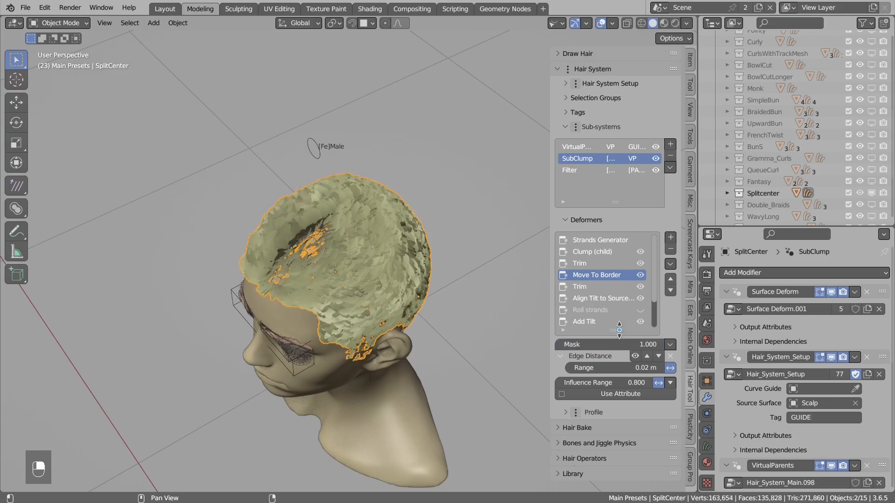
{"action": "type", "text": ".0"}
{"action": "key", "text": "Return"}
{"action": "left_click", "coordinate": [622, 341]}
{"action": "type", "text": "1"}
{"action": "key", "text": "Return"}
- Disable the Trim deformer below Move To Border and switch the viewport to Material Preview shading
{"action": "left_click", "coordinate": [640, 287]}
{"action": "middle_click_drag", "start_coordinate": [493, 280], "coordinate": [414, 304]}
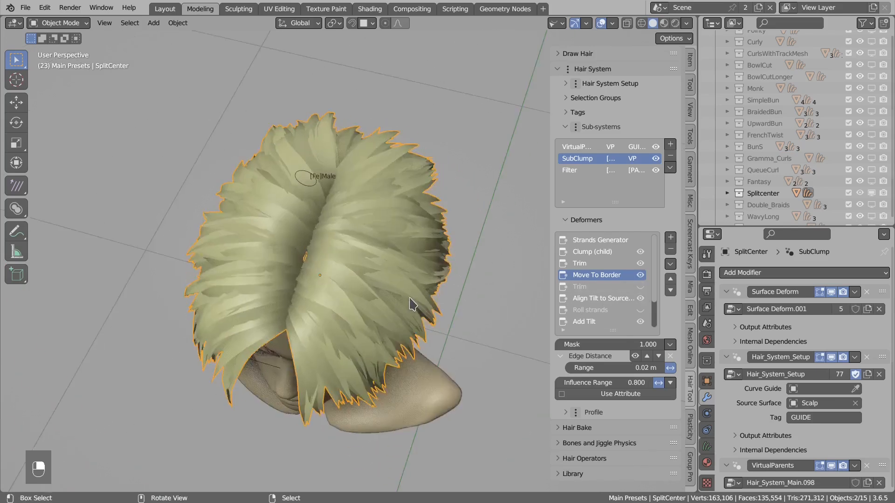
{"action": "left_click", "coordinate": [663, 23]}
{"action": "mouse_move", "coordinate": [326, 218]}
{"action": "middle_mouse_down"}
{"action": "mouse_move", "coordinate": [350, 223]}
{"action": "mouse_move", "coordinate": [326, 291]}
{"action": "mouse_move", "coordinate": [377, 279]}
{"action": "middle_mouse_up"}
- Compare the parting with the Move To Border deformer toggled off and on, marking it with an annotation stroke
{"action": "left_click", "coordinate": [640, 275]}
{"action": "left_click", "coordinate": [640, 276]}
{"action": "left_click", "coordinate": [641, 277]}
{"action": "left_click", "coordinate": [640, 277]}
{"action": "middle_click_drag", "start_coordinate": [307, 289], "coordinate": [302, 306]}
{"action": "mouse_move", "coordinate": [300, 308]}
{"action": "left_mouse_down"}
{"action": "mouse_move", "coordinate": [381, 294]}
{"action": "mouse_move", "coordinate": [309, 319]}
{"action": "left_mouse_up"}
{"action": "scroll", "coordinate": [378, 322], "scroll_direction": "down", "scroll_amount": 2}
{"action": "mouse_move", "coordinate": [379, 323]}
{"action": "middle_mouse_down"}
{"action": "mouse_move", "coordinate": [316, 337]}
{"action": "mouse_move", "coordinate": [390, 308]}
{"action": "middle_mouse_up"}
{"action": "middle_click_drag", "start_coordinate": [421, 219], "coordinate": [372, 266], "text": "shift"}
- Deselect the hair, hide the Splitcenter collection and show the MaleWithParting collection in the viewport
{"action": "key", "text": "alt+a"}
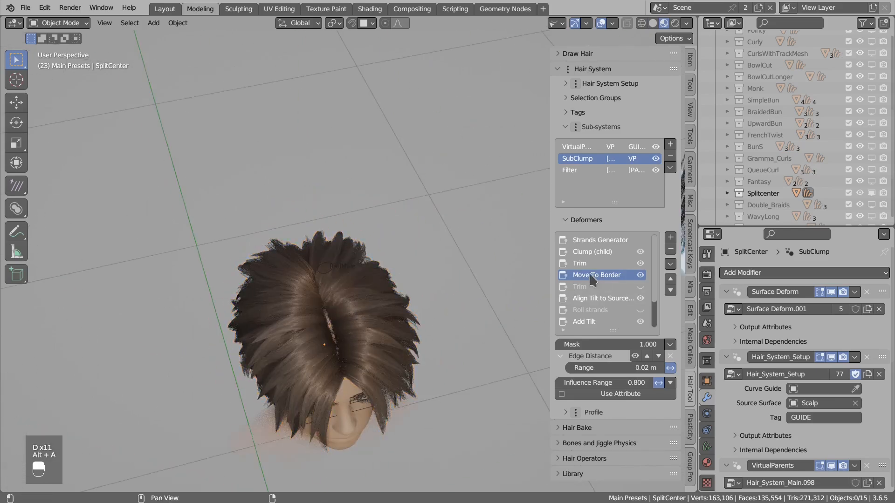
{"action": "left_click", "coordinate": [871, 193]}
{"action": "scroll", "coordinate": [874, 144], "scroll_direction": "up", "scroll_amount": 5}
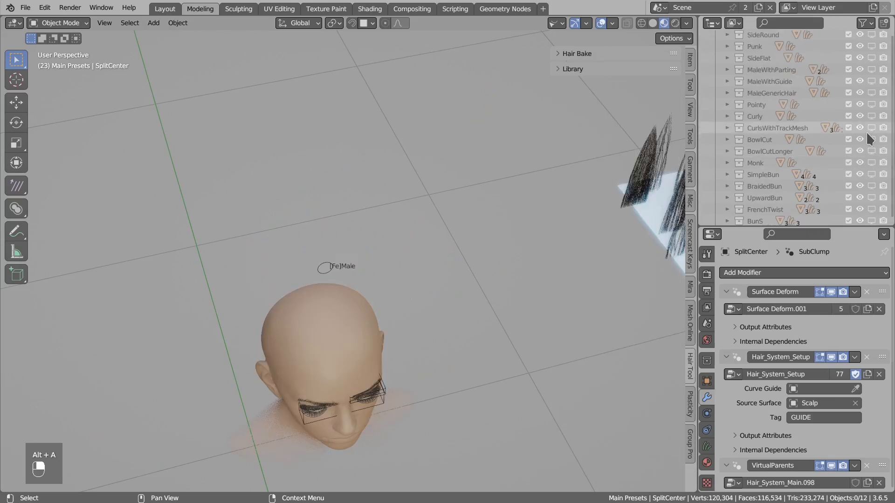
{"action": "left_click", "coordinate": [870, 70]}
{"action": "scroll", "coordinate": [363, 292], "scroll_direction": "up", "scroll_amount": 1}
{"action": "middle_click_drag", "start_coordinate": [356, 315], "coordinate": [356, 279]}
{"action": "scroll", "coordinate": [356, 279], "scroll_direction": "up", "scroll_amount": 1}
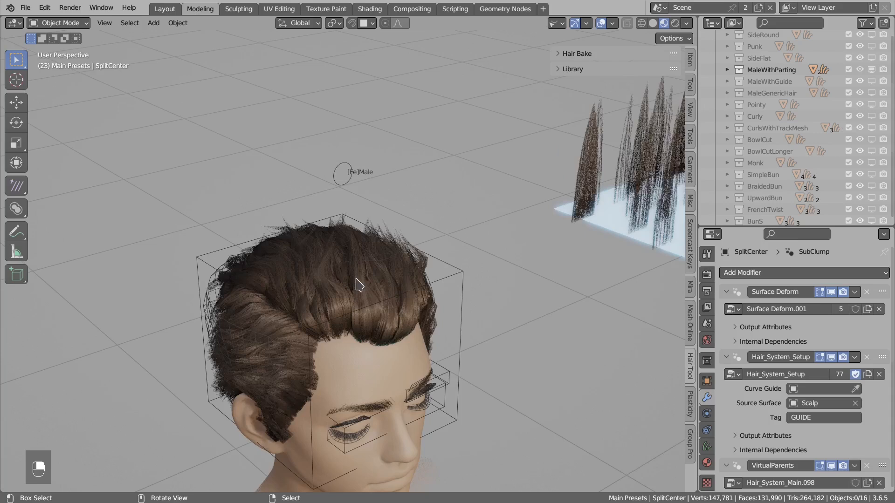
- Select the male hair's Move To Border deformer and toggle it off and on, marking the front hairline with temporary annotations
{"action": "left_click", "coordinate": [359, 285]}
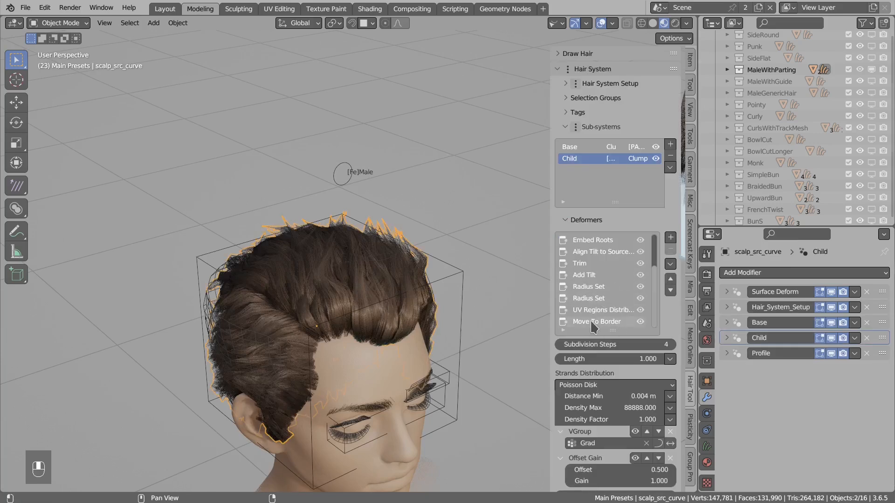
{"action": "left_click", "coordinate": [593, 324]}
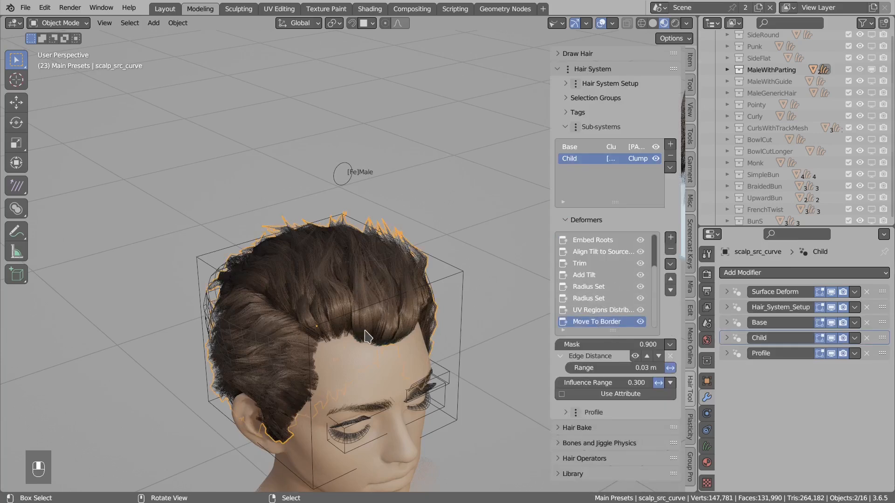
{"action": "left_click", "coordinate": [641, 322]}
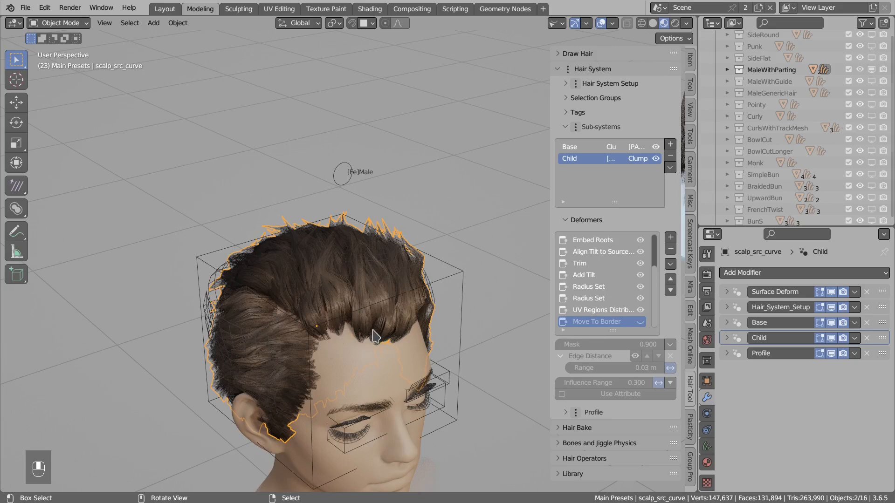
{"action": "left_click_drag", "start_coordinate": [390, 334], "coordinate": [361, 339]}
{"action": "left_click_drag", "start_coordinate": [310, 355], "coordinate": [330, 362]}
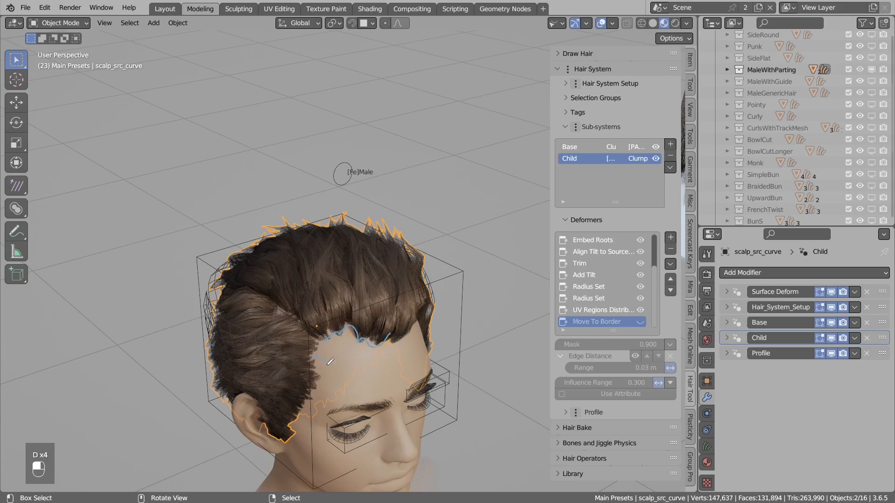
{"action": "key", "text": "d"}
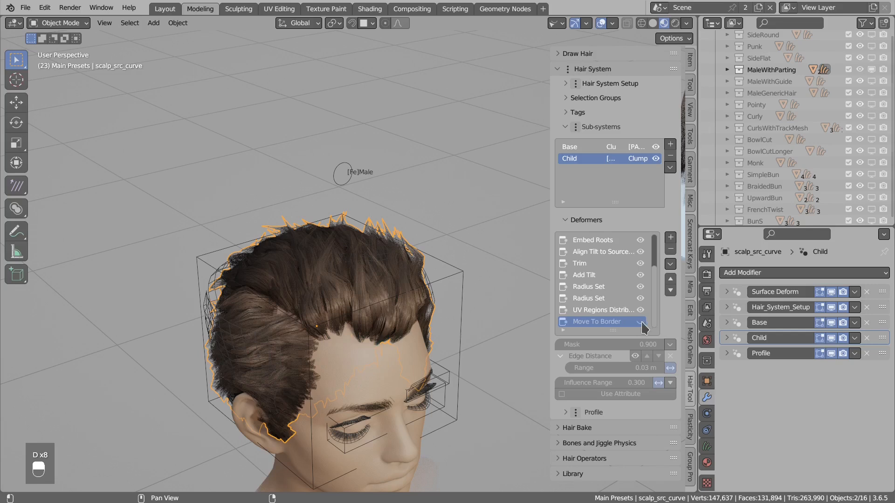
{"action": "left_click", "coordinate": [641, 322]}
- Sketch annotation lines across the front hair to illustrate the mask range from the hairline, and erase them
{"action": "mouse_move", "coordinate": [360, 292]}
{"action": "middle_mouse_down"}
{"action": "mouse_move", "coordinate": [358, 269]}
{"action": "mouse_move", "coordinate": [359, 306]}
{"action": "middle_mouse_up"}
{"action": "key", "text": "d"}
{"action": "mouse_move", "coordinate": [325, 312]}
{"action": "left_mouse_down"}
{"action": "mouse_move", "coordinate": [382, 311]}
{"action": "mouse_move", "coordinate": [312, 342]}
{"action": "left_mouse_up"}
{"action": "key", "text": "d"}
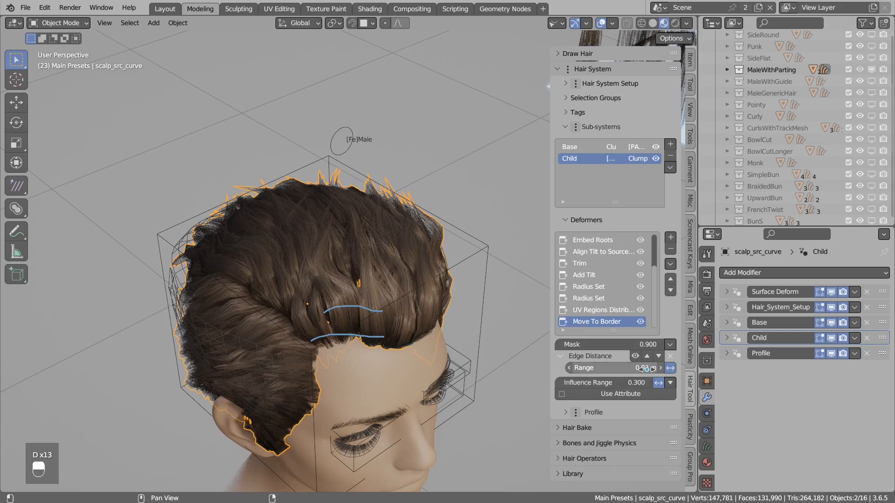
{"action": "key", "text": "d"}
{"action": "mouse_move", "coordinate": [351, 308]}
{"action": "left_mouse_down"}
{"action": "mouse_move", "coordinate": [350, 335]}
{"action": "mouse_move", "coordinate": [331, 334]}
{"action": "left_mouse_up"}
{"action": "key", "text": "d"}
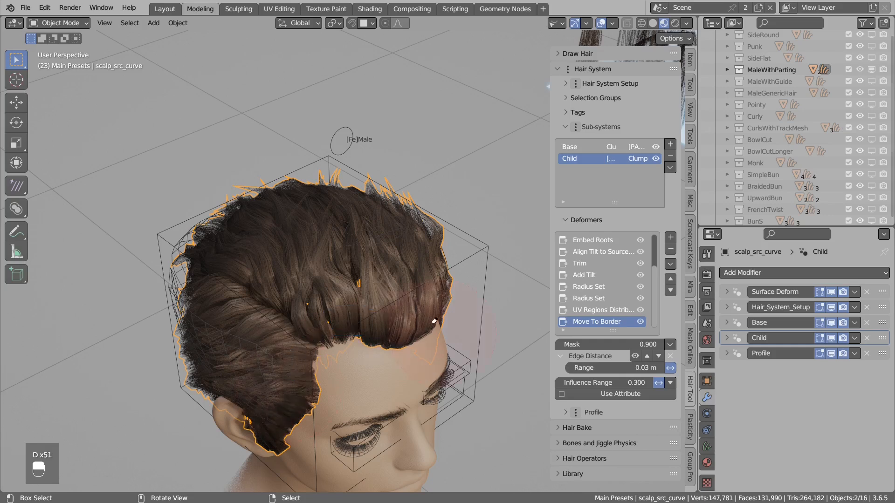
- Deselect the male hair, select the plane covered with hair cards and switch the viewport to solid shading
{"action": "scroll", "coordinate": [298, 395], "scroll_direction": "down", "scroll_amount": 6}
{"action": "middle_click_drag", "start_coordinate": [378, 295], "coordinate": [256, 263], "text": "shift"}
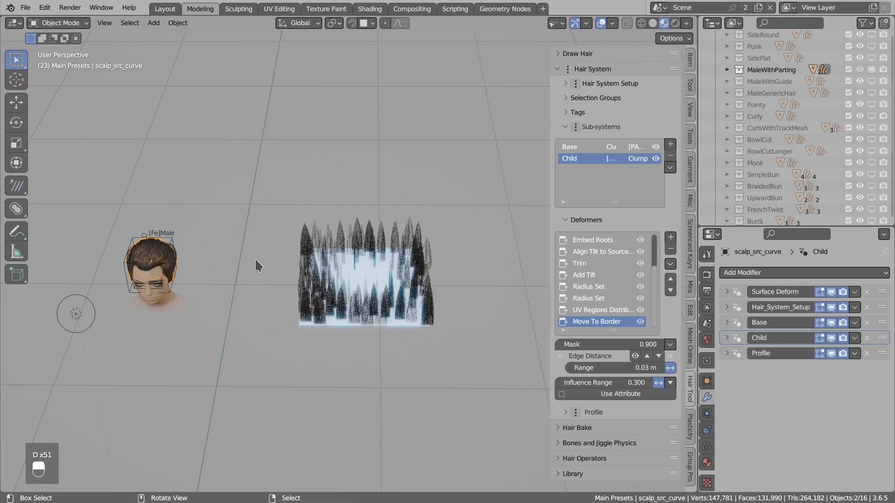
{"action": "scroll", "coordinate": [322, 264], "scroll_direction": "up", "scroll_amount": 3}
{"action": "left_click", "coordinate": [321, 264]}
{"action": "key", "text": "alt+a"}
{"action": "middle_click_drag", "start_coordinate": [332, 264], "coordinate": [480, 242]}
{"action": "left_click", "coordinate": [485, 244]}
{"action": "left_click", "coordinate": [652, 23]}
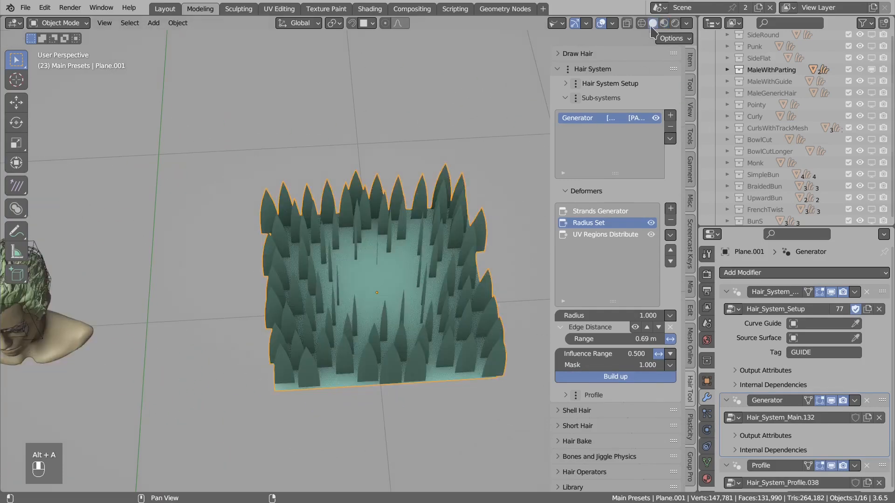
- Replace the plane hair's Radius Set deformer with an Align Tilt To Mesh Border deformer
{"action": "left_click", "coordinate": [670, 220]}
{"action": "left_click", "coordinate": [670, 208]}
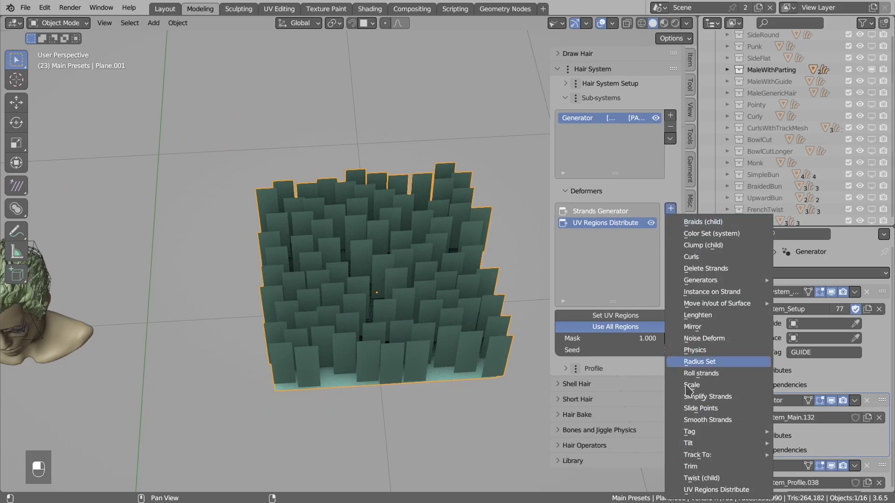
{"action": "mouse_move", "coordinate": [708, 446]}
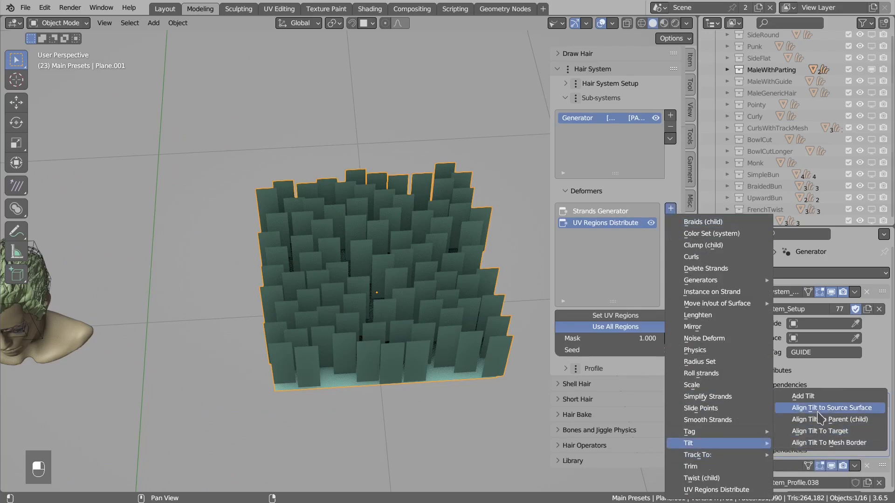
{"action": "left_click", "coordinate": [829, 443]}
{"action": "middle_click_drag", "start_coordinate": [345, 251], "coordinate": [347, 345]}
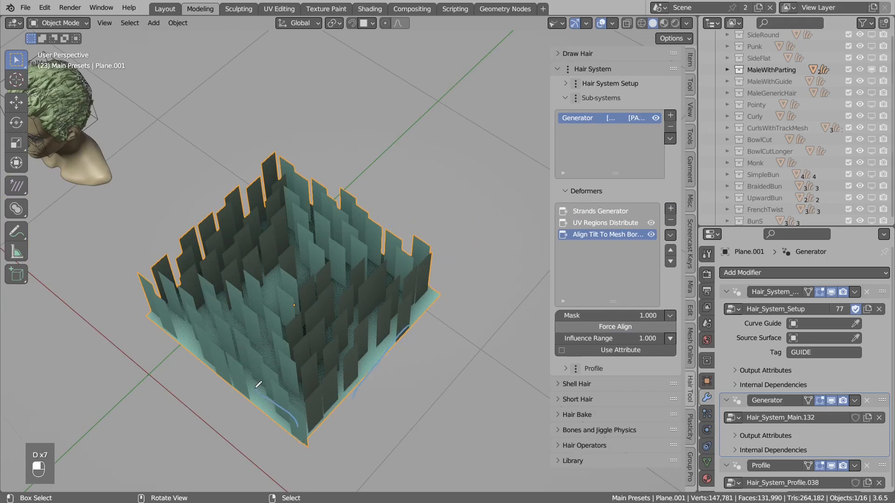
- Add a Border Edge Distance mask to the Align Tilt To Mesh Border deformer, set its range to 0.3 m and fine-tune it
{"action": "middle_click_drag", "start_coordinate": [443, 307], "coordinate": [358, 270]}
{"action": "left_click", "coordinate": [669, 315]}
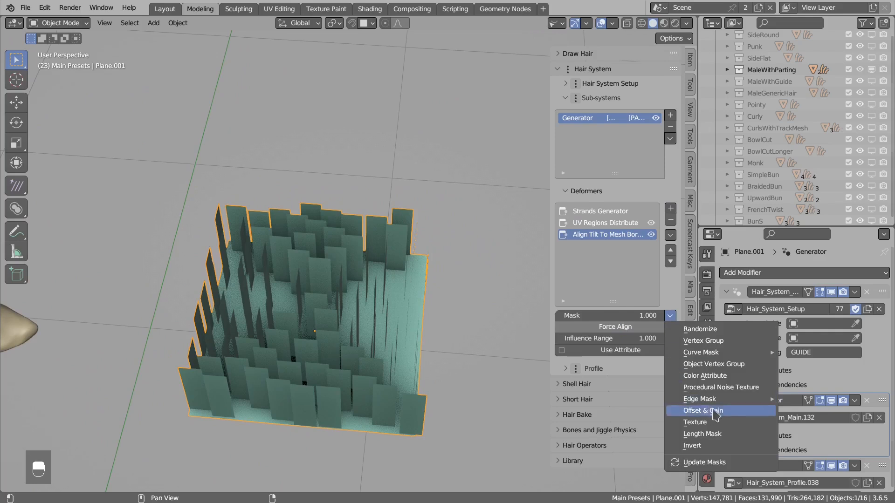
{"action": "mouse_move", "coordinate": [755, 404]}
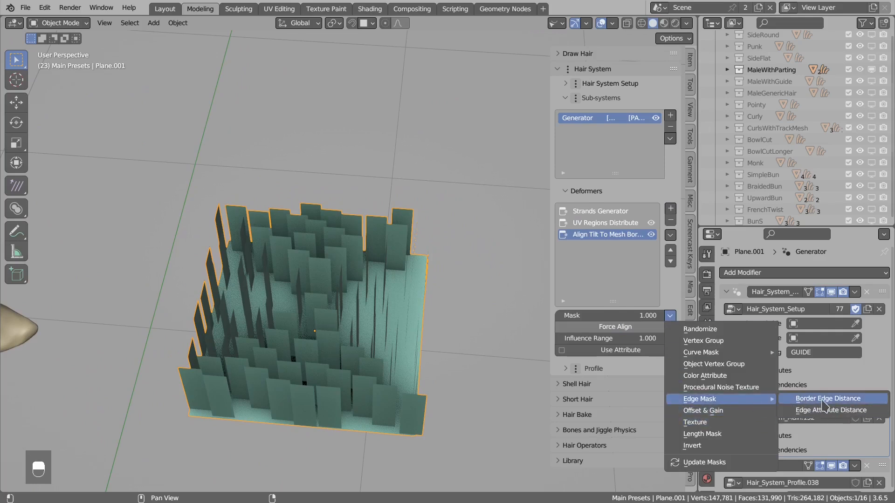
{"action": "left_click", "coordinate": [849, 400]}
{"action": "left_click", "coordinate": [614, 337]}
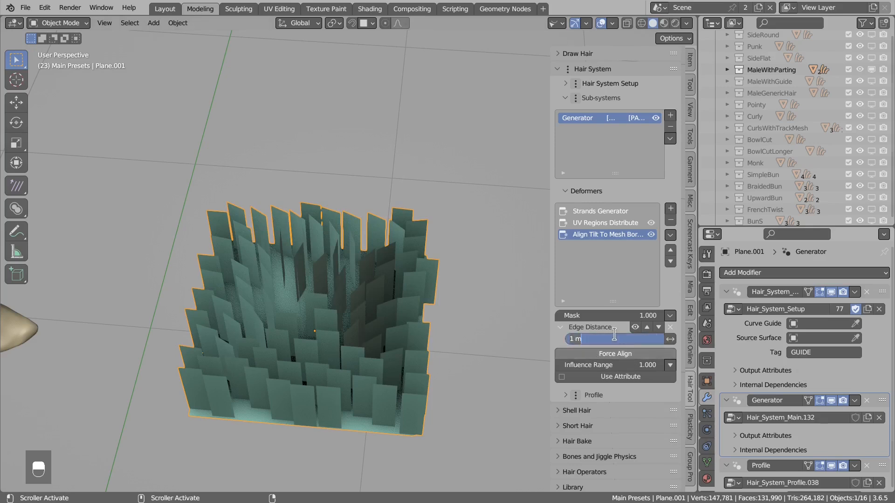
{"action": "type", "text": "0.3"}
{"action": "key", "text": "Return"}
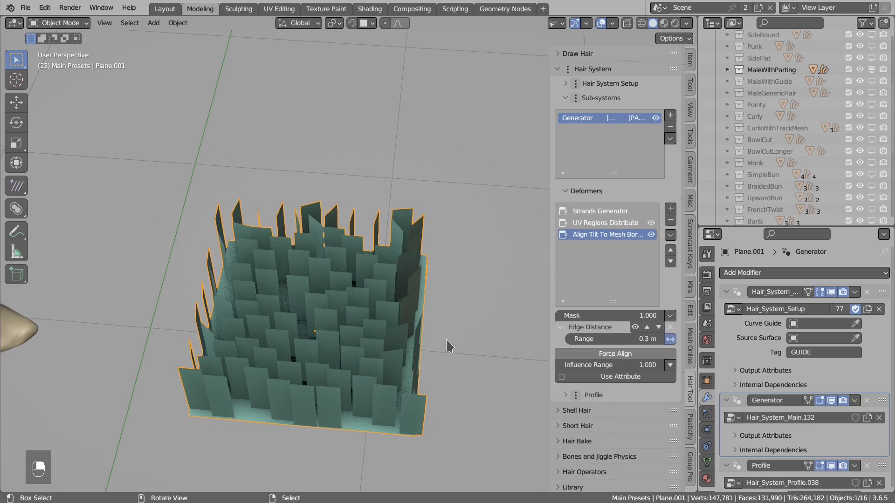
{"action": "middle_click_drag", "start_coordinate": [445, 337], "coordinate": [433, 334]}
{"action": "mouse_move", "coordinate": [610, 339]}
{"action": "left_mouse_down"}
{"action": "mouse_move", "coordinate": [592, 339]}
{"action": "mouse_move", "coordinate": [622, 340]}
{"action": "left_mouse_up"}
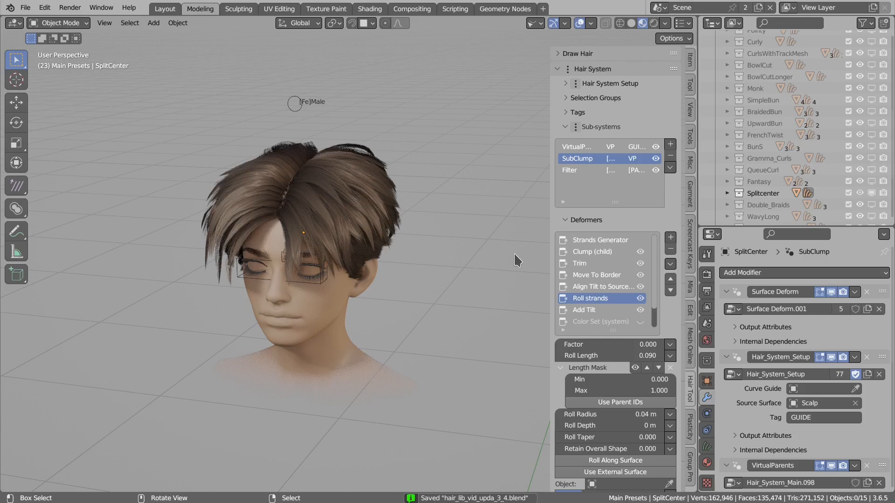
- Raise the Roll strands deformer's Factor to 1.000 in the SplitCenter hair's SubClump sub-system
{"action": "middle_click_drag", "start_coordinate": [497, 237], "coordinate": [471, 236]}
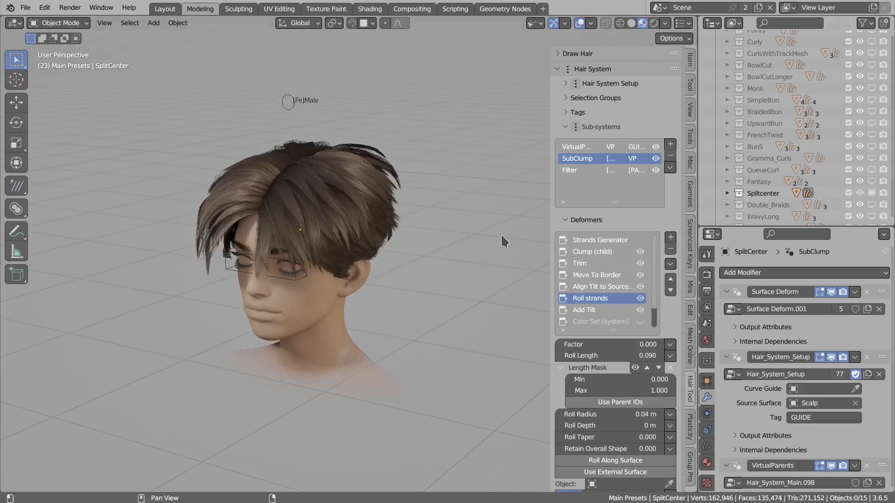
{"action": "middle_click_drag", "start_coordinate": [485, 244], "coordinate": [520, 231]}
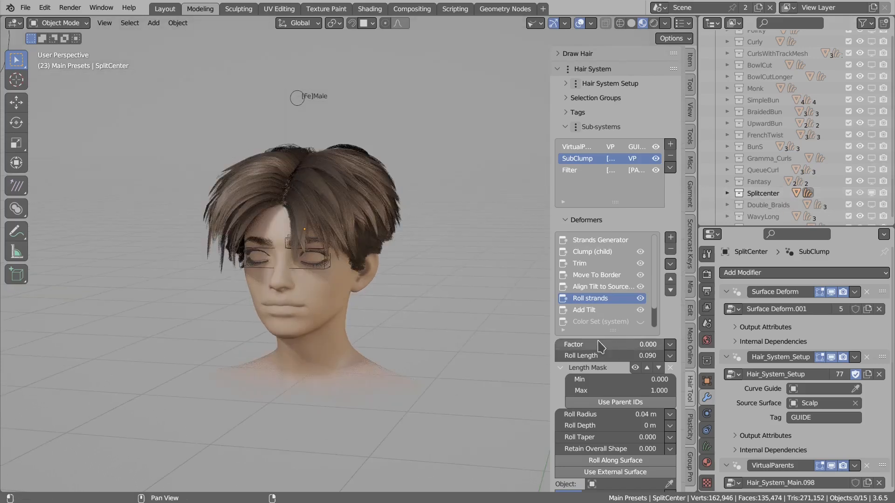
{"action": "left_click_drag", "start_coordinate": [584, 345], "coordinate": [662, 345]}
{"action": "middle_click_drag", "start_coordinate": [363, 261], "coordinate": [416, 219]}
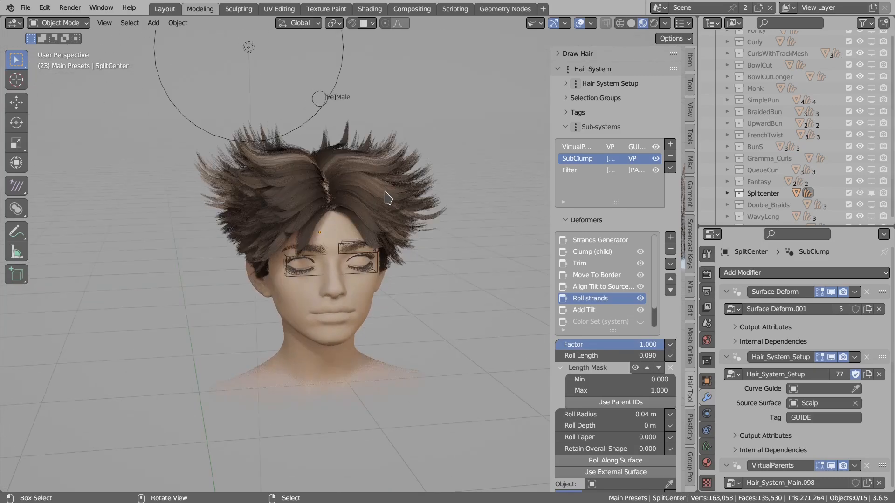
{"action": "middle_click_drag", "start_coordinate": [410, 207], "coordinate": [388, 228]}
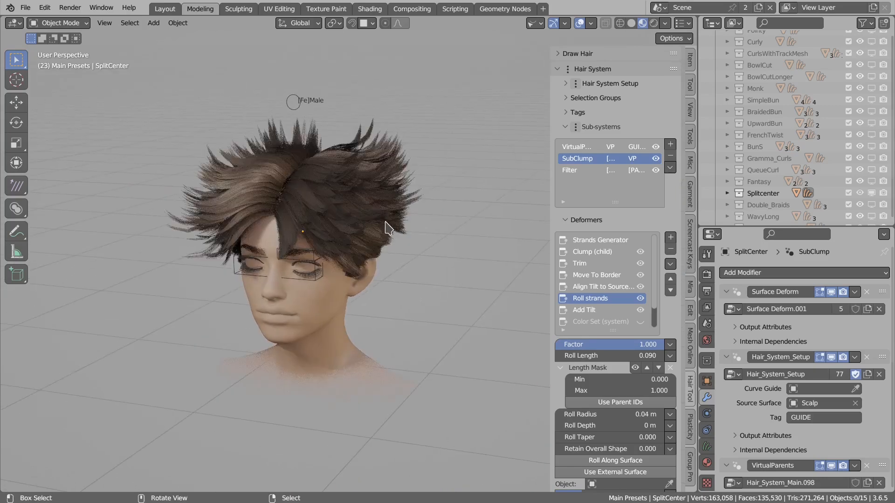